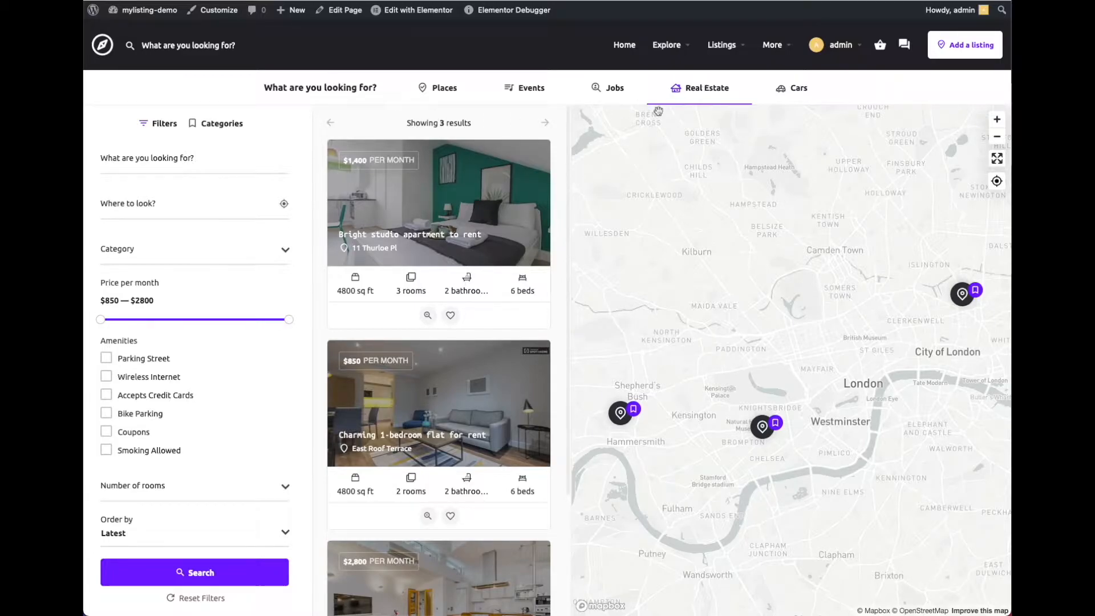
Step: Preview the quick view of the "Bright studio apartment to rent" listing, and close it
click(427, 315)
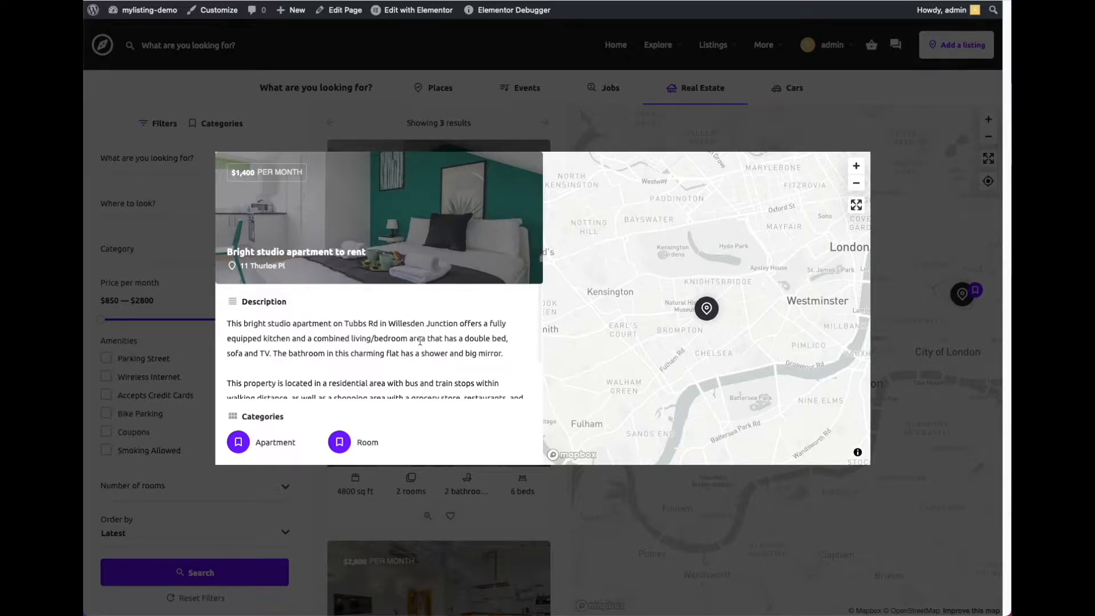
click(461, 501)
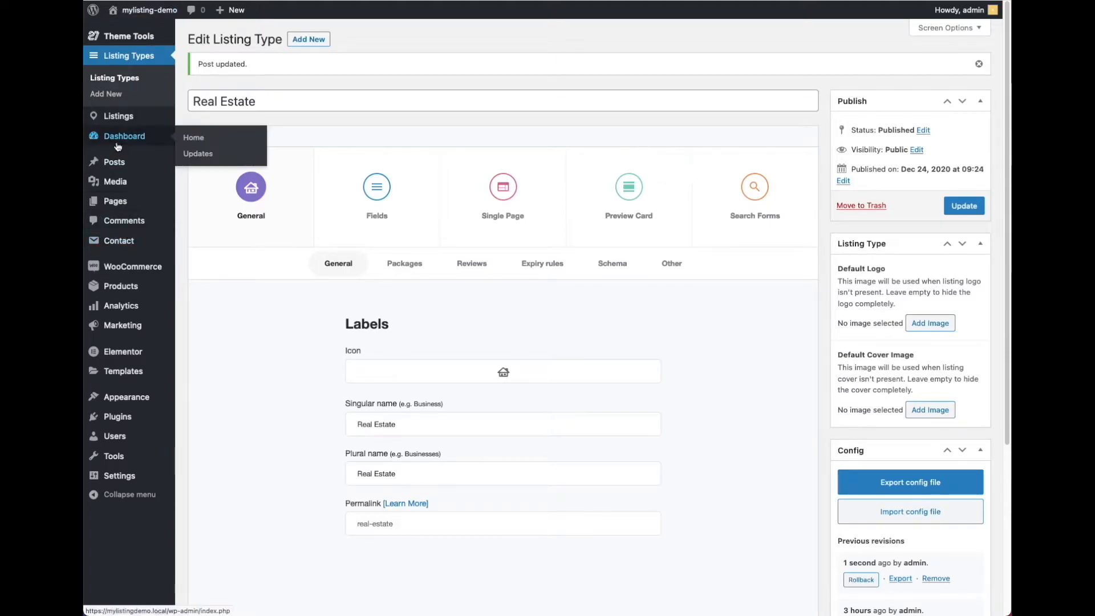
Step: Check the installed plugins for Elementor Pro, MyListing Elementor Toolkit and MyListing Elementor Toolkit Pro
click(118, 146)
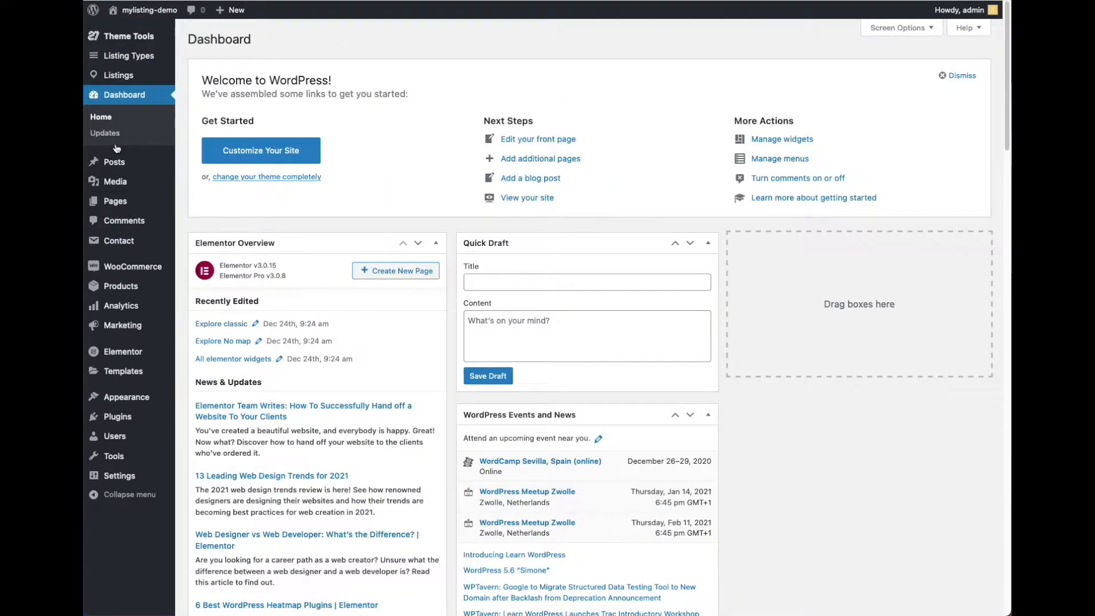
click(107, 423)
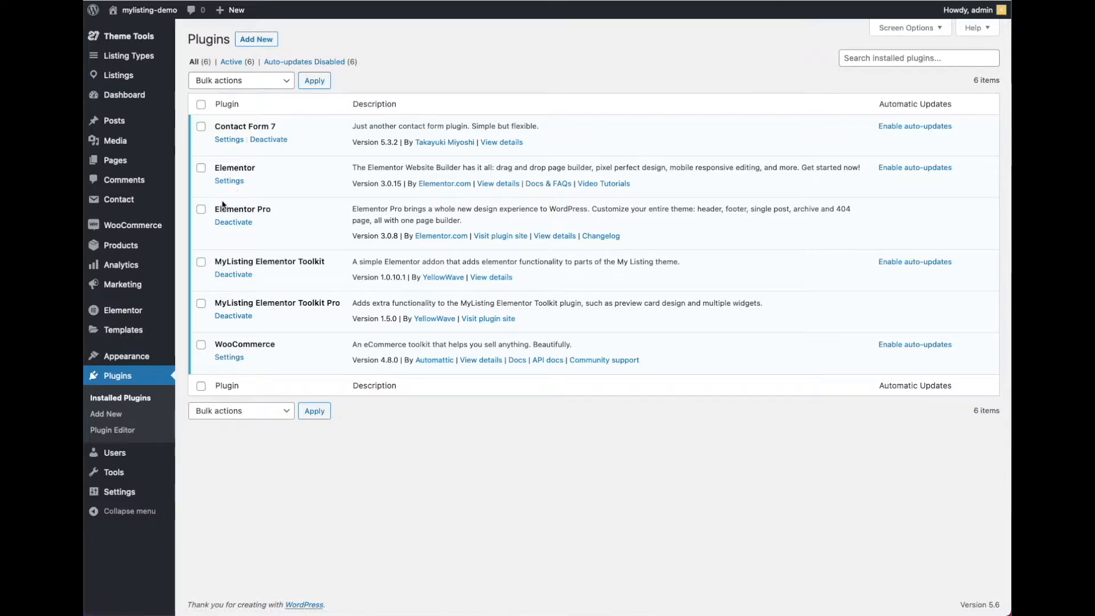
drag(220, 208, 289, 208)
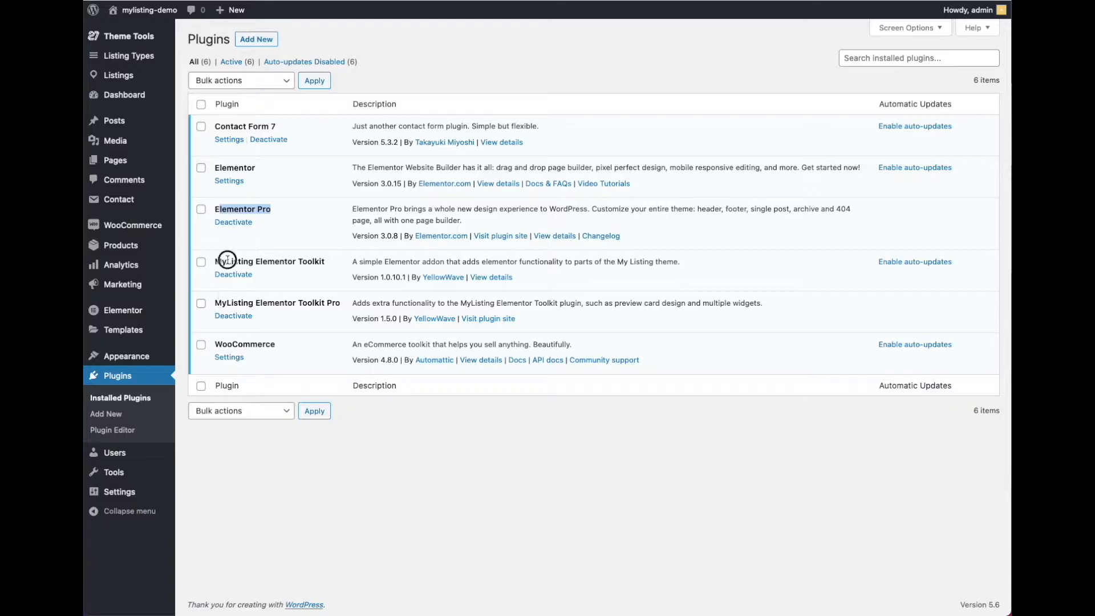
drag(226, 262, 340, 266)
drag(214, 303, 336, 299)
drag(216, 207, 340, 307)
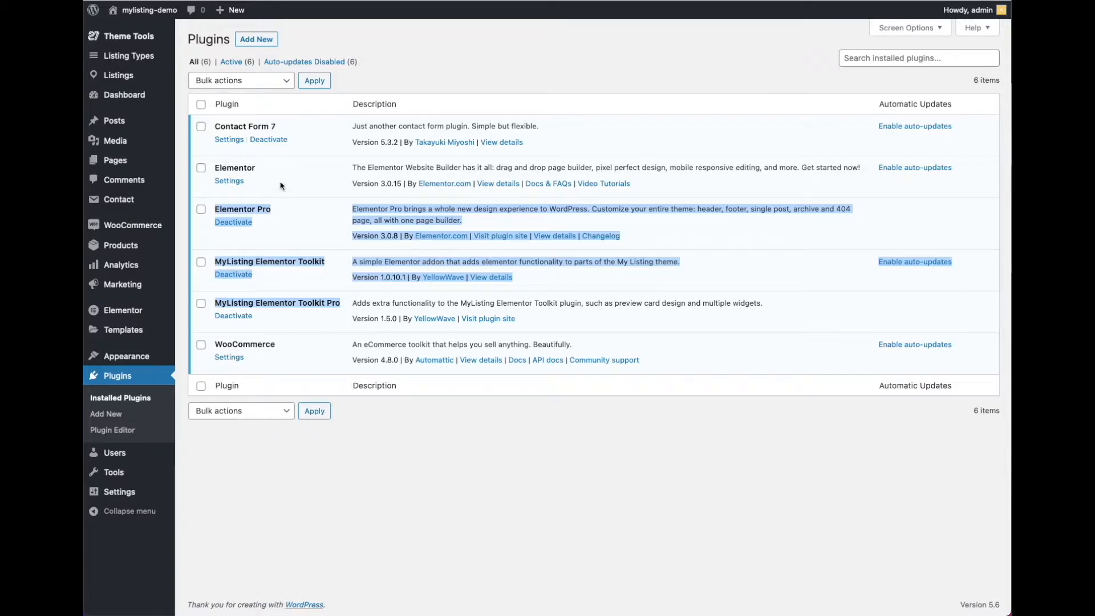
Step: Open the Real Estate listing type's Quick View settings for its preview card
click(162, 57)
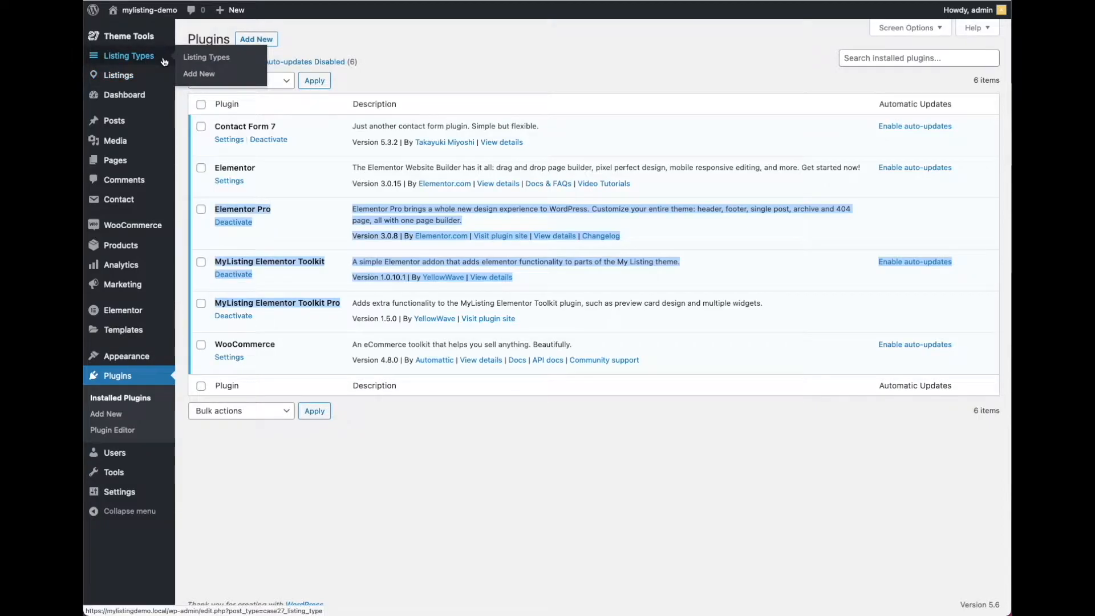
mouse_move(237, 171)
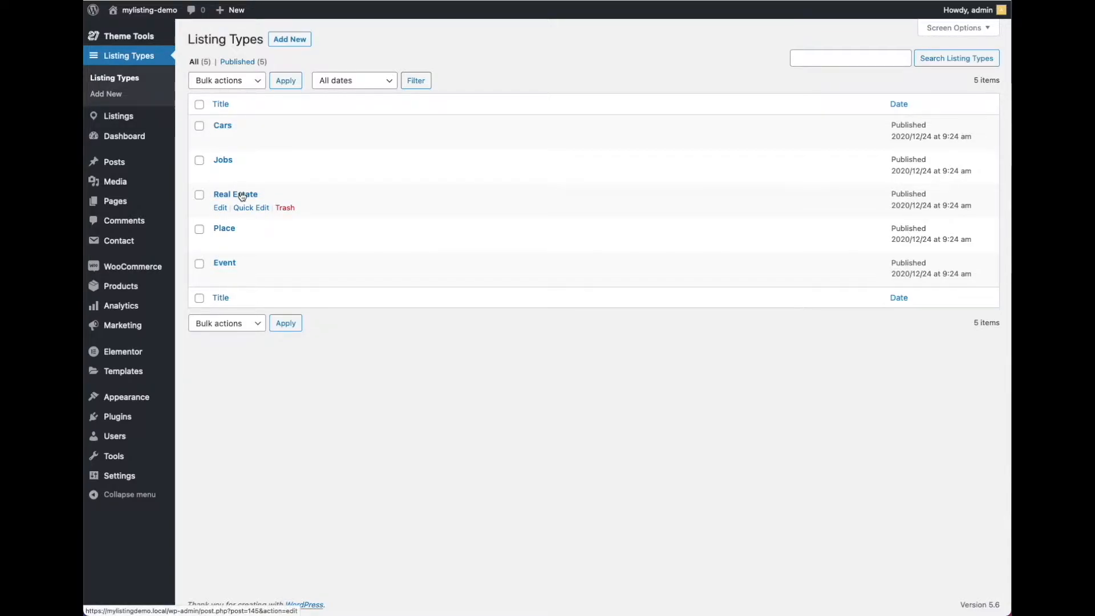
click(242, 196)
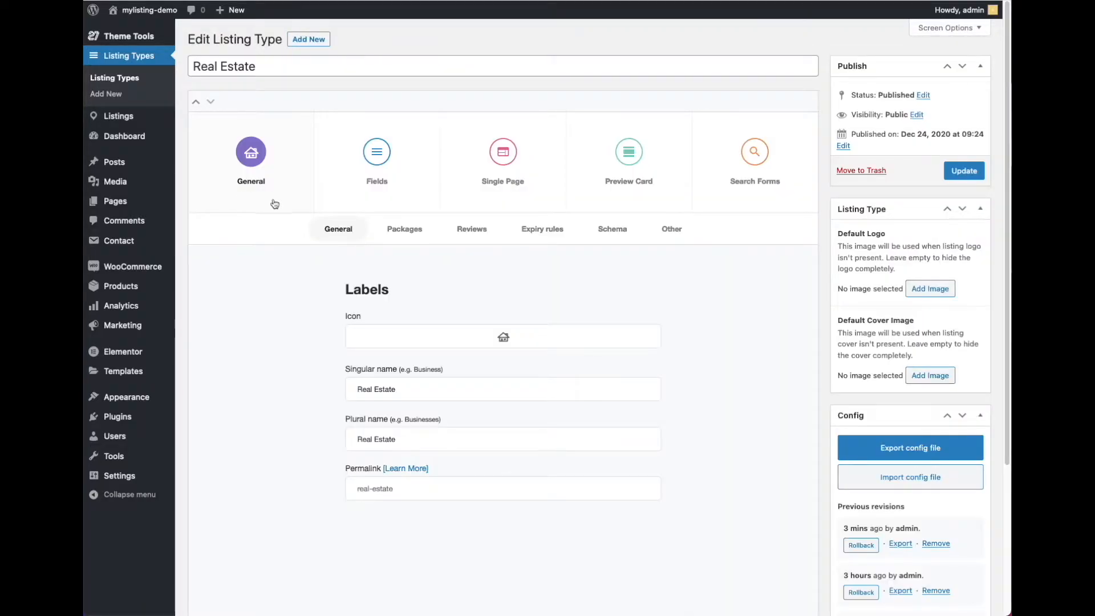
click(597, 161)
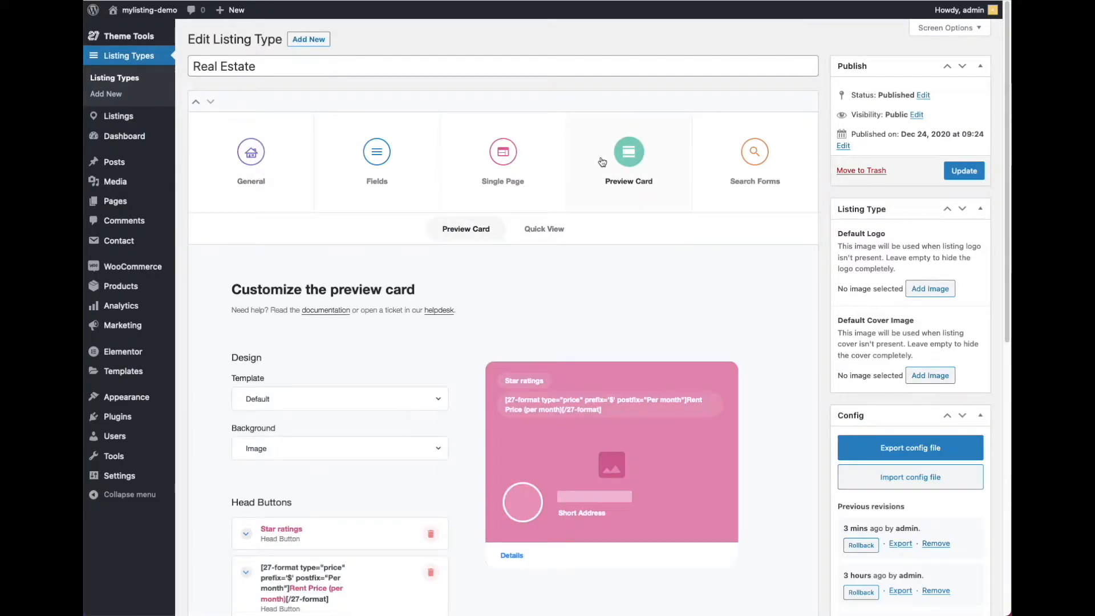
click(544, 231)
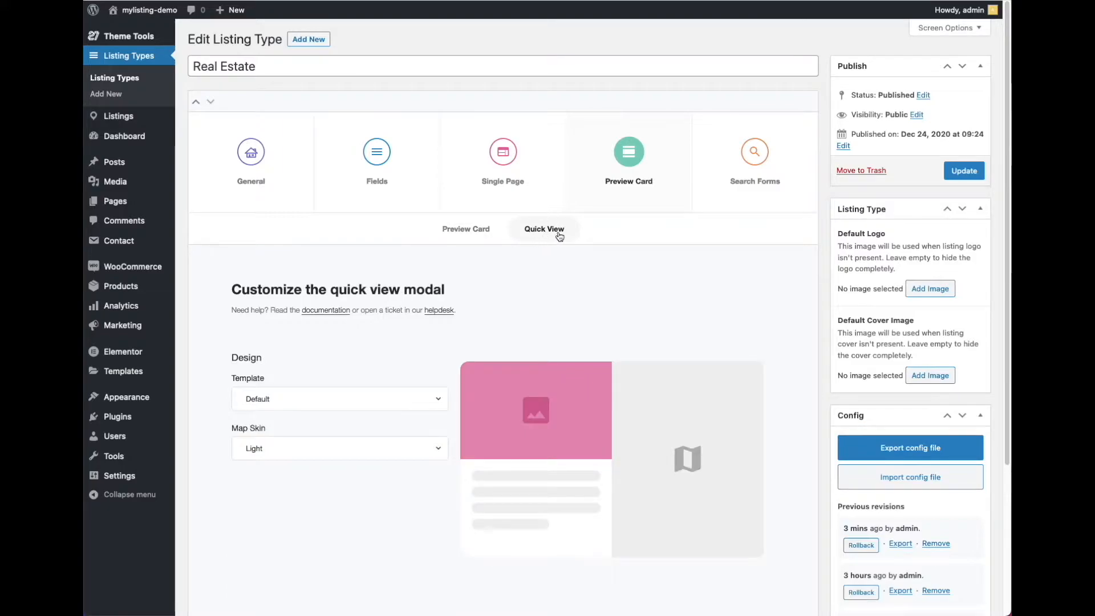
Step: Set the quick view template to "Elementor - MyListing Toolkit" and update the Real Estate listing type
click(305, 406)
click(305, 406)
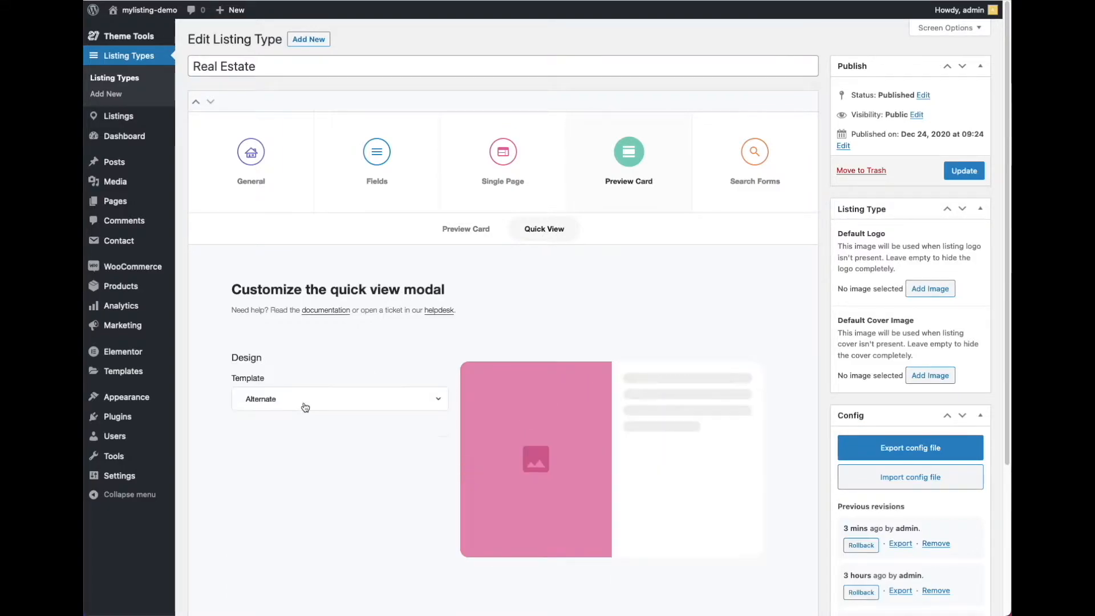
click(305, 407)
click(305, 406)
click(332, 402)
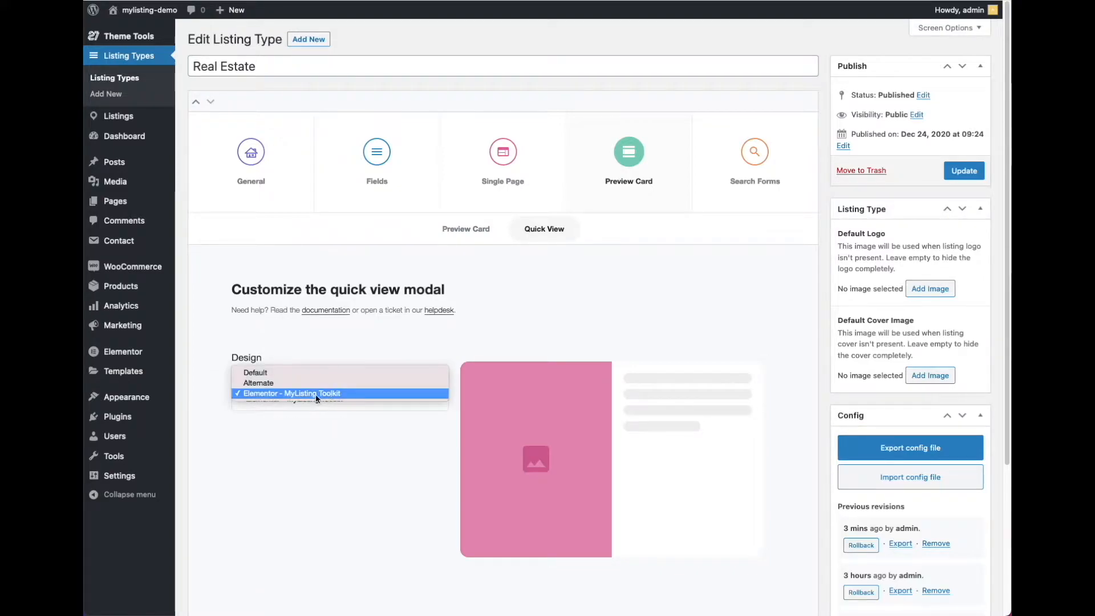
click(331, 431)
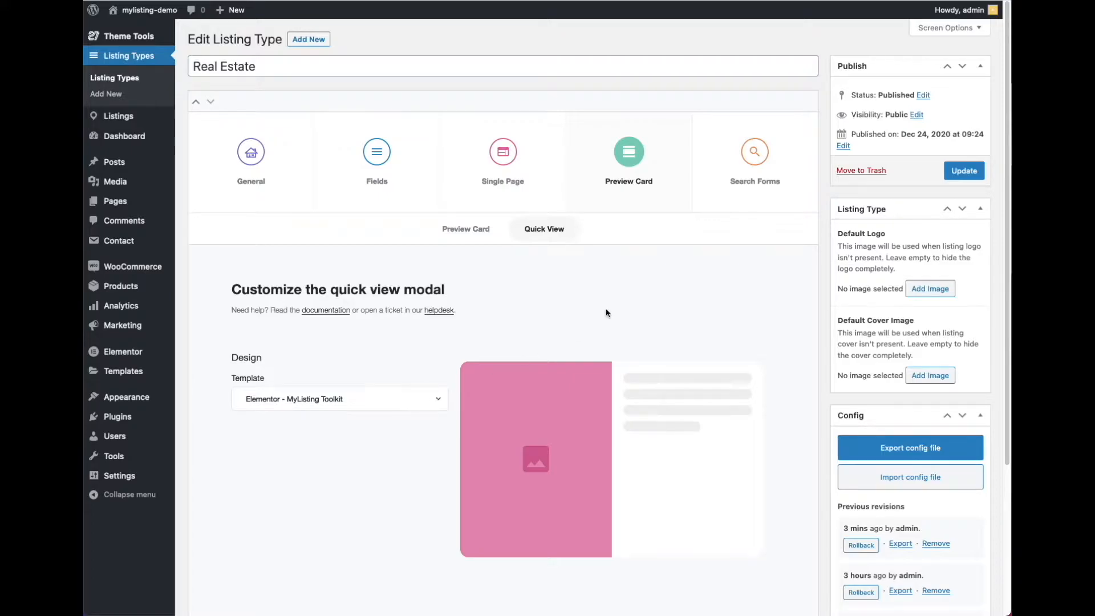
click(950, 175)
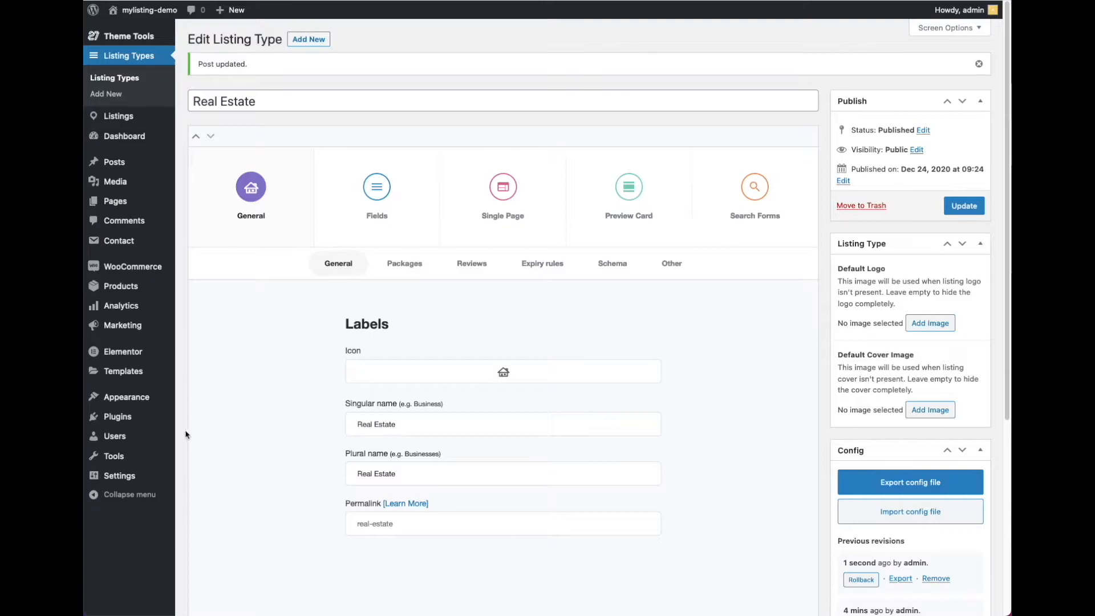
Step: Create a new Elementor Section template named "Quick View Real Estate" with the location MyListing Quick View
mouse_move(146, 374)
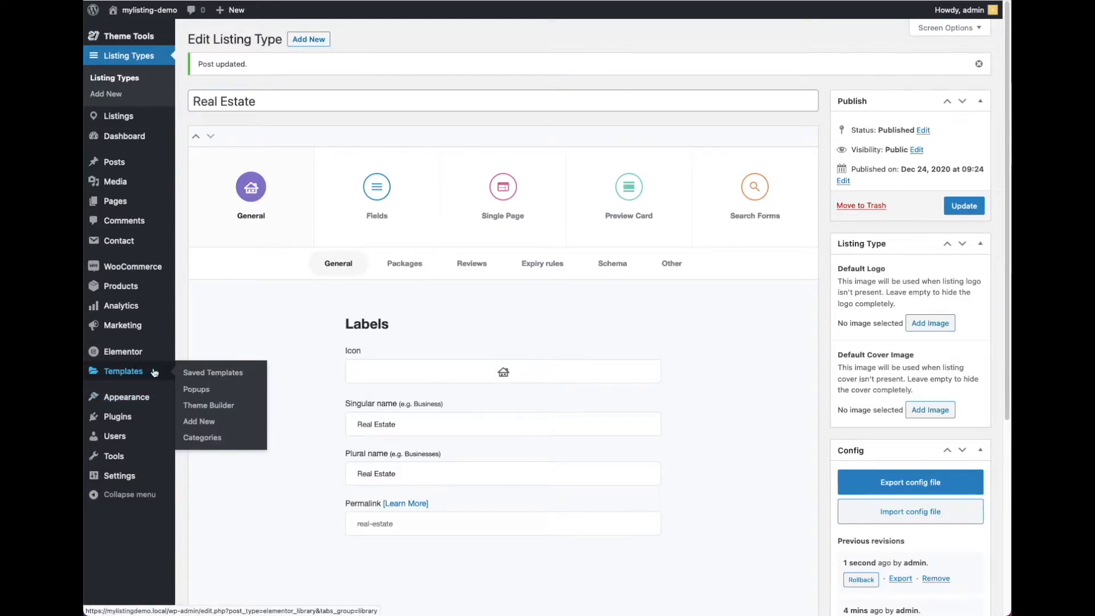
click(196, 372)
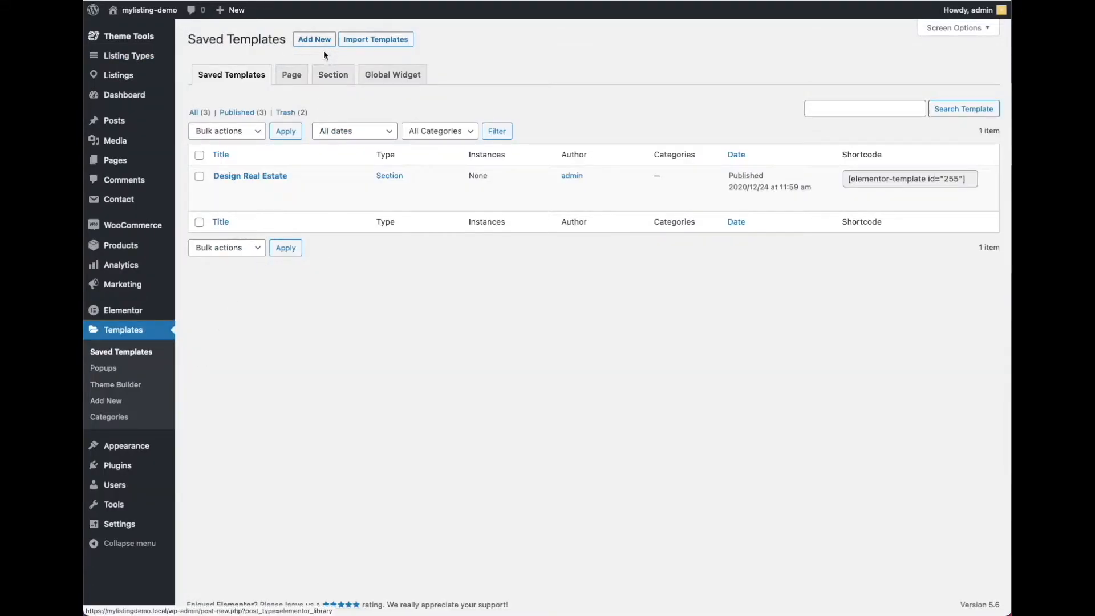
click(330, 73)
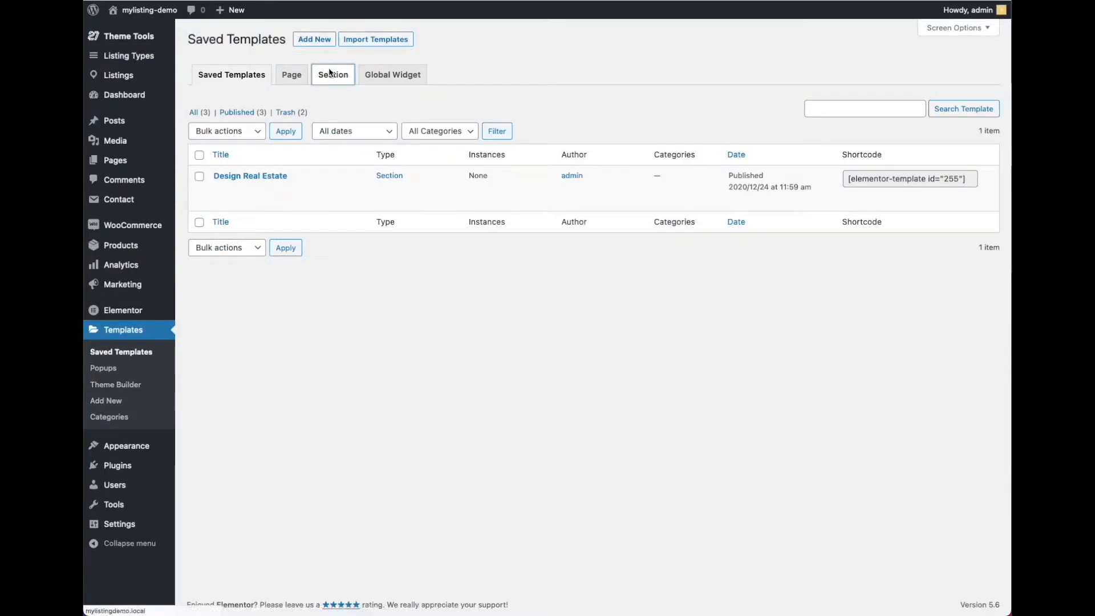
click(310, 41)
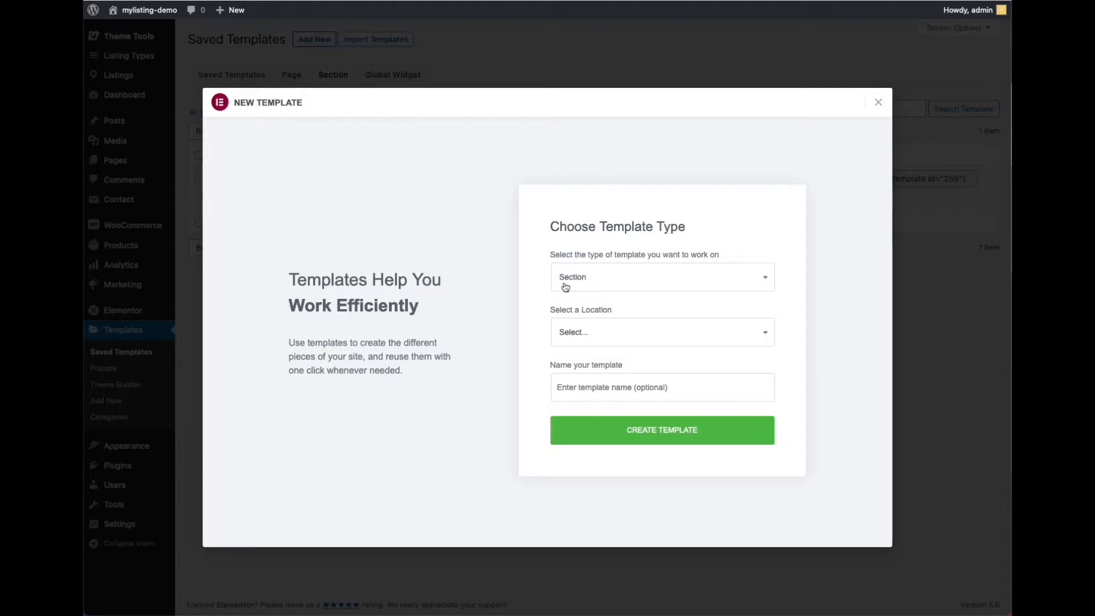
click(579, 339)
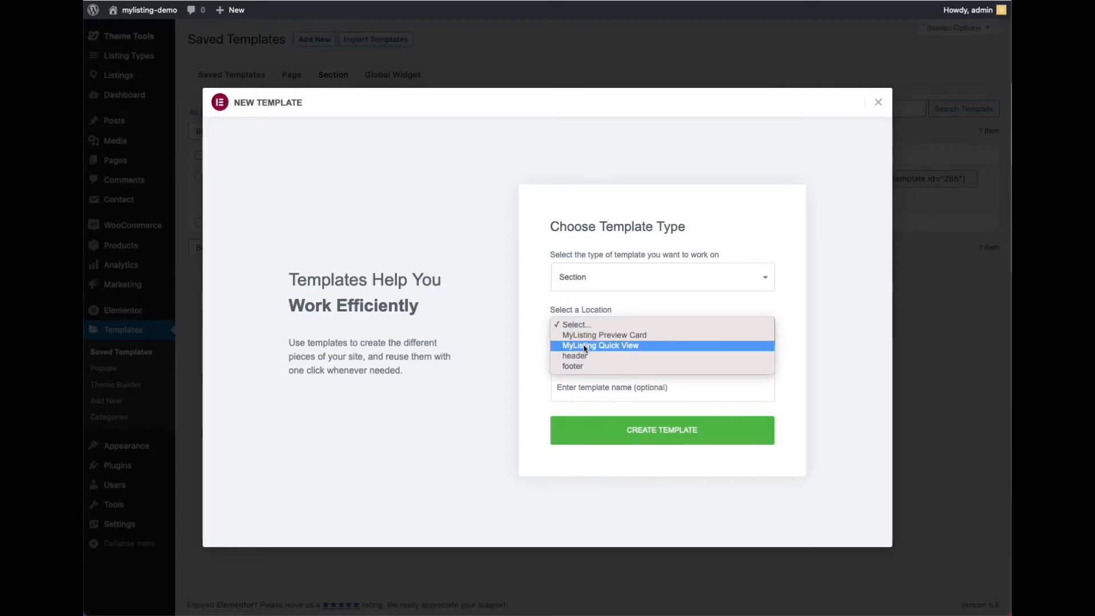
click(622, 346)
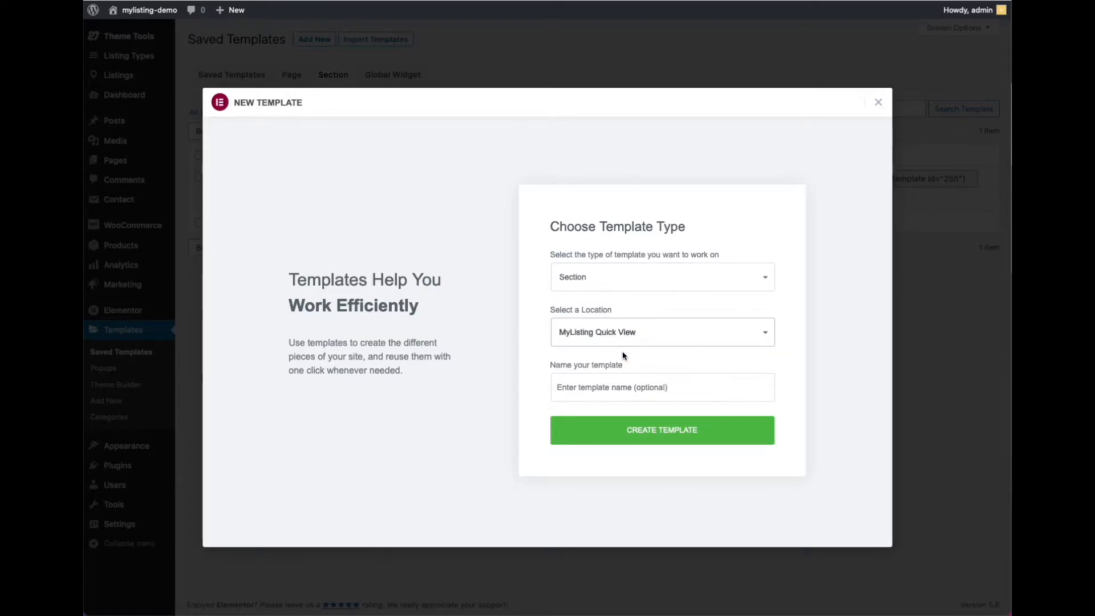
click(608, 393)
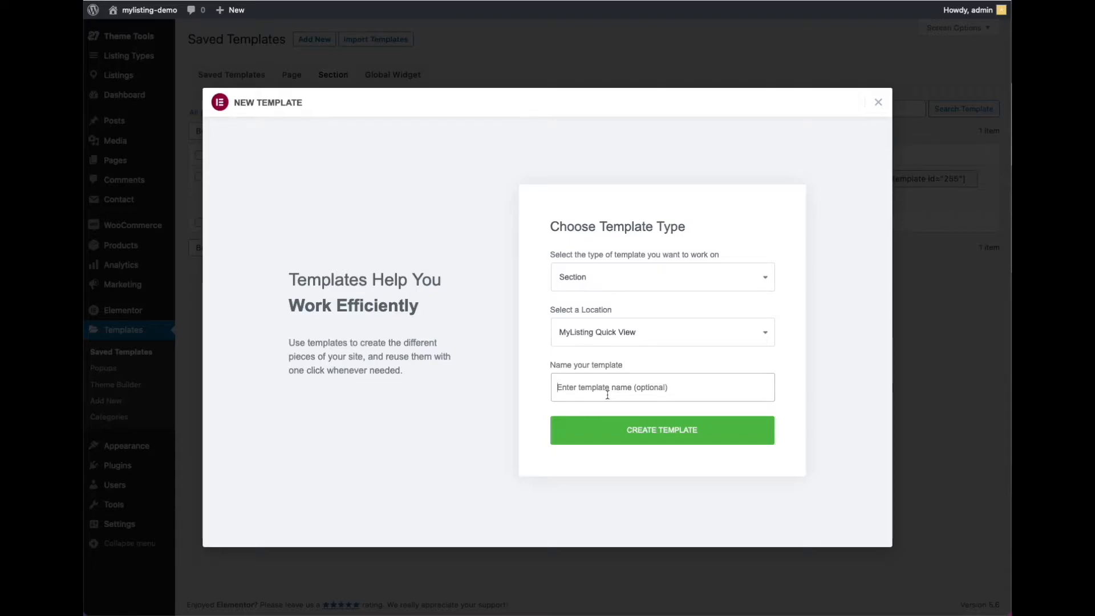
text(Real)
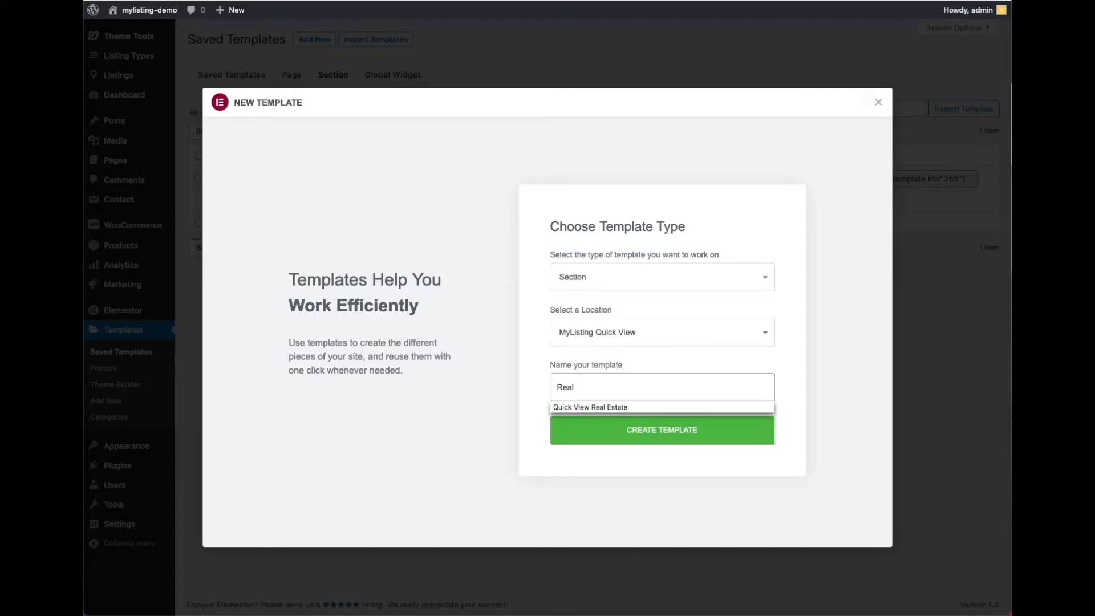
click(611, 407)
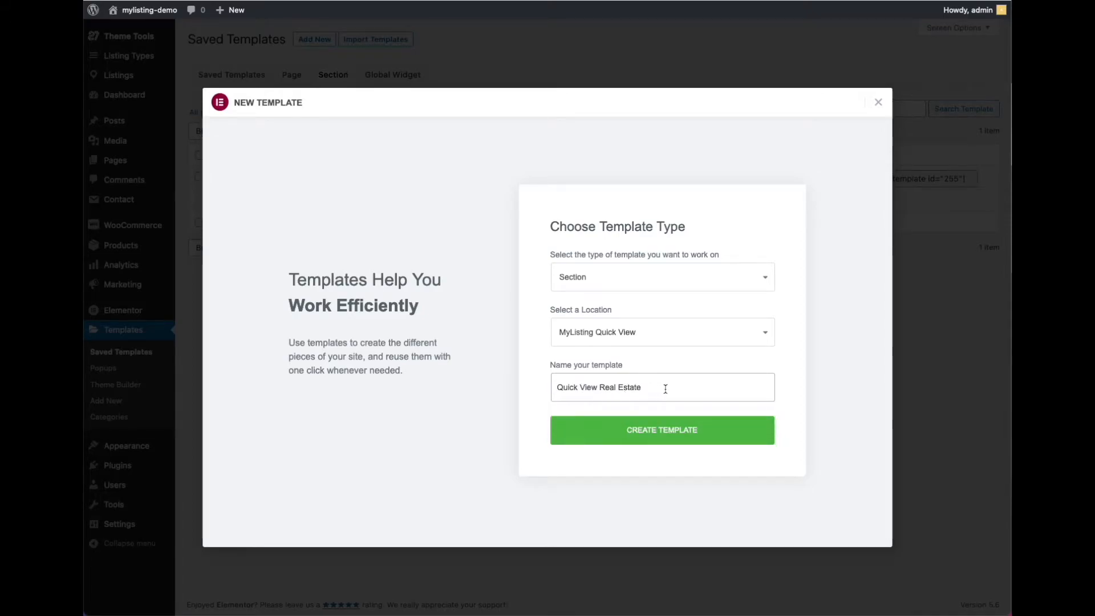
click(635, 431)
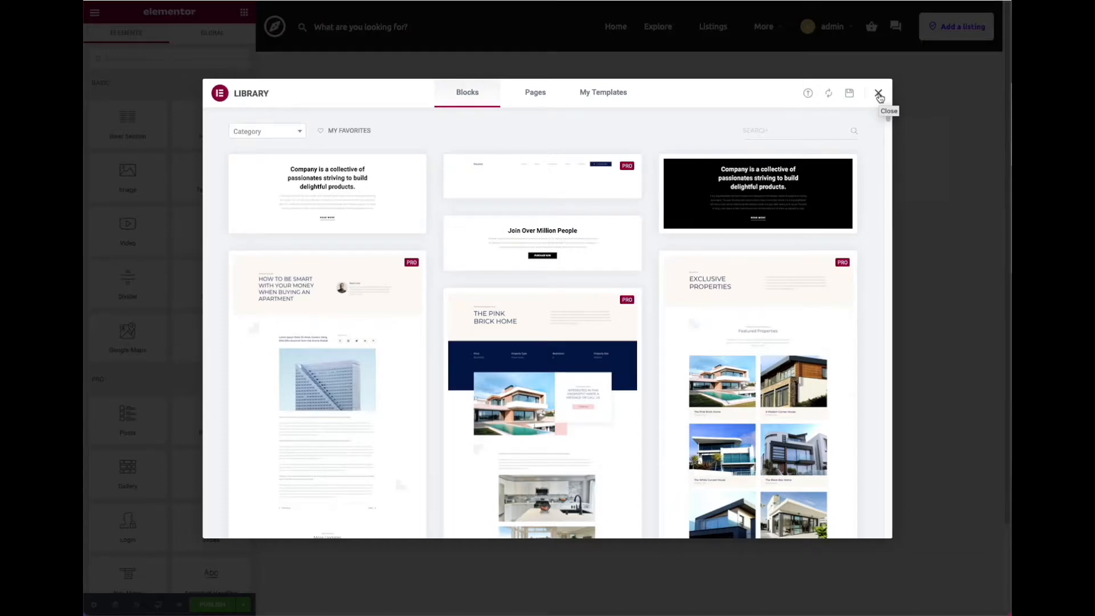
Step: Insert the saved "Design Real Estate" section from My Templates into the empty template
click(879, 94)
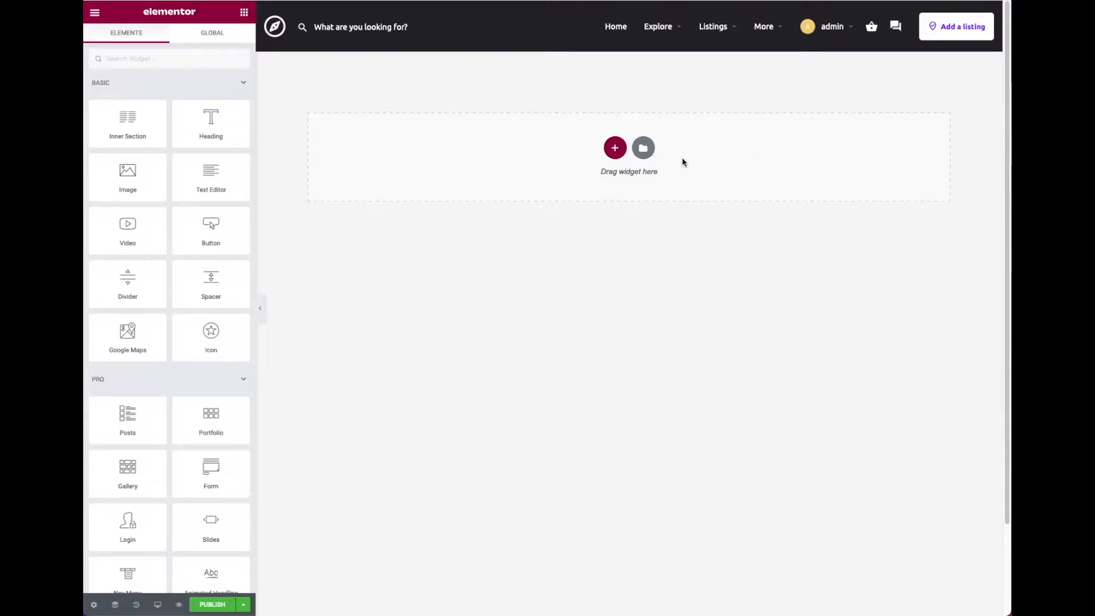
click(649, 154)
click(602, 93)
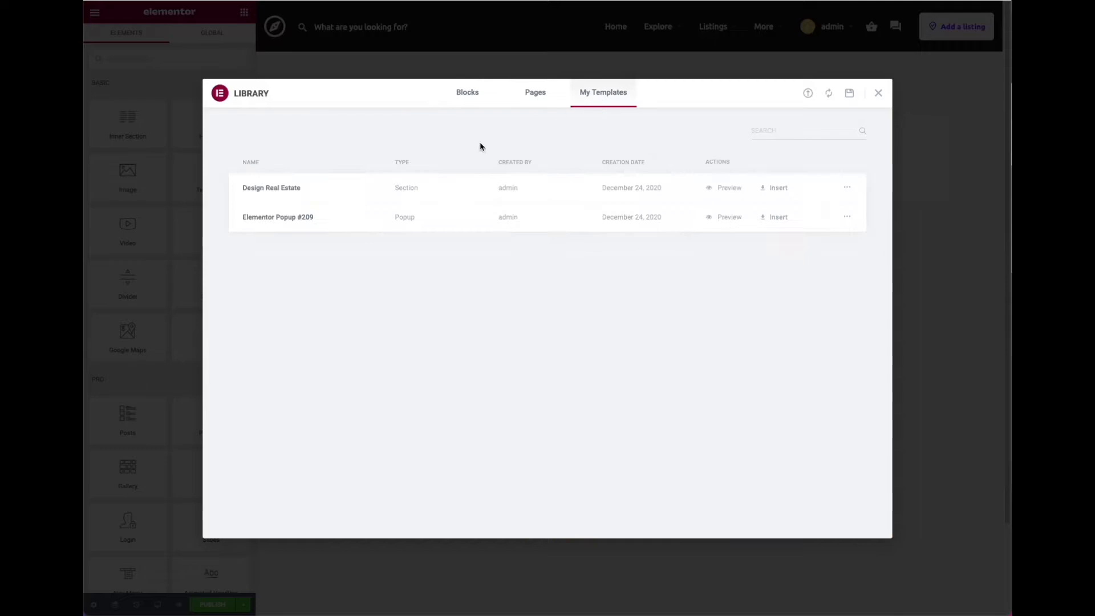
click(783, 188)
click(626, 348)
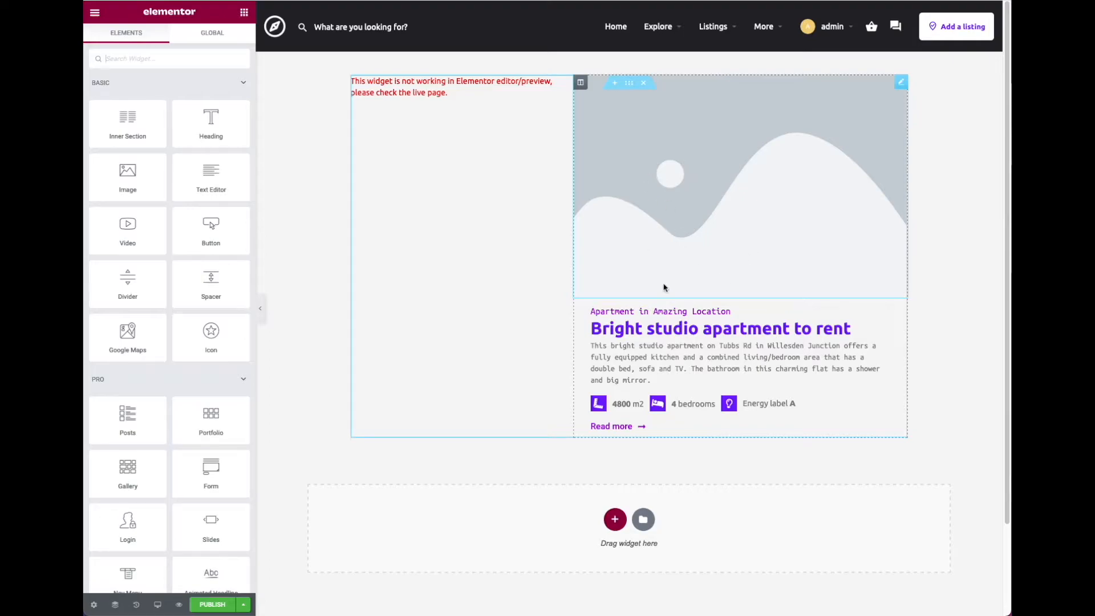
Step: Remove the empty line in front of the "Apartment in Amazing Location" heading text
click(628, 315)
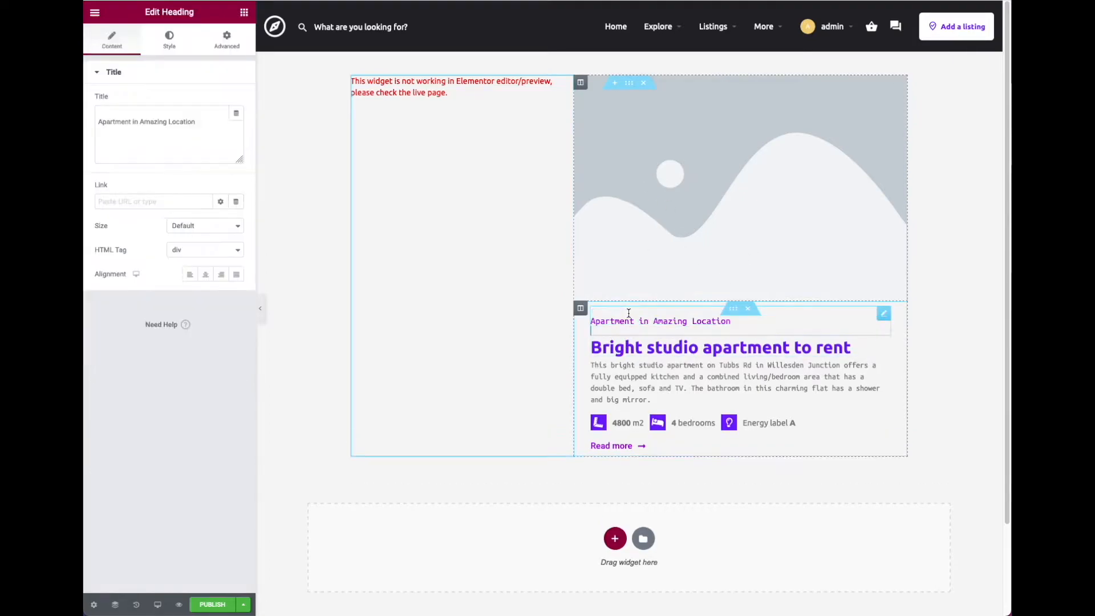
click(153, 111)
key(Delete)
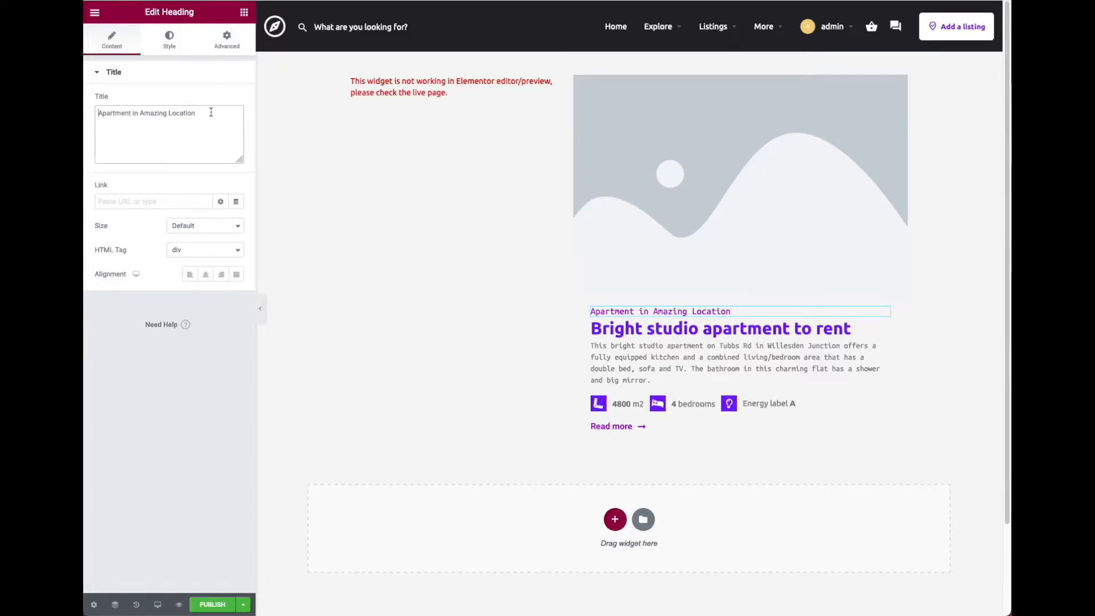
Step: Examine the content settings of the listing title, description, area icon box, "Read more" button and image widgets
click(622, 330)
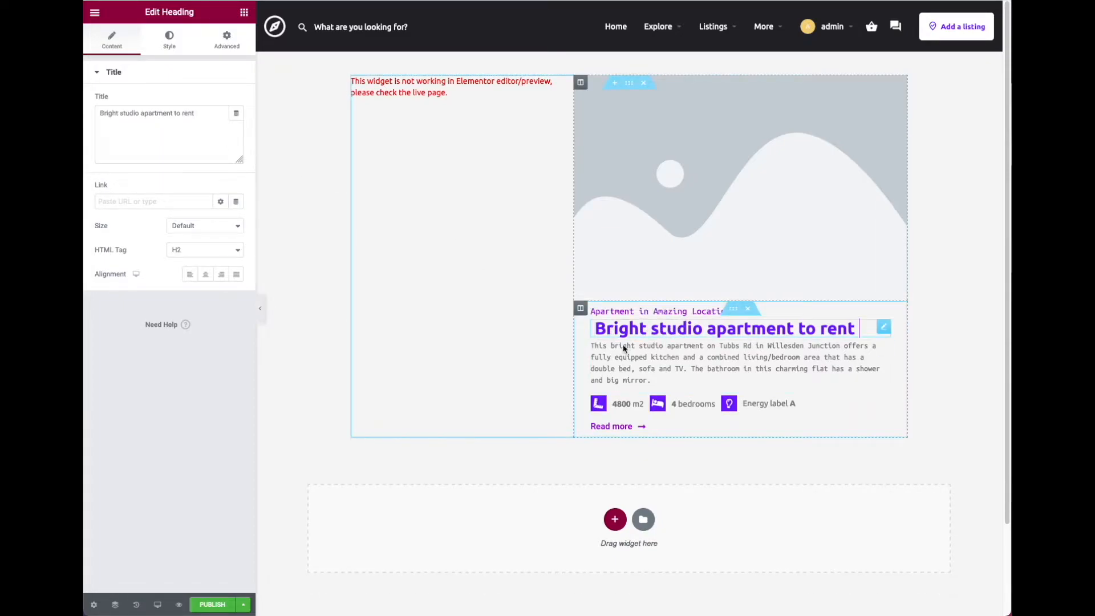
click(648, 371)
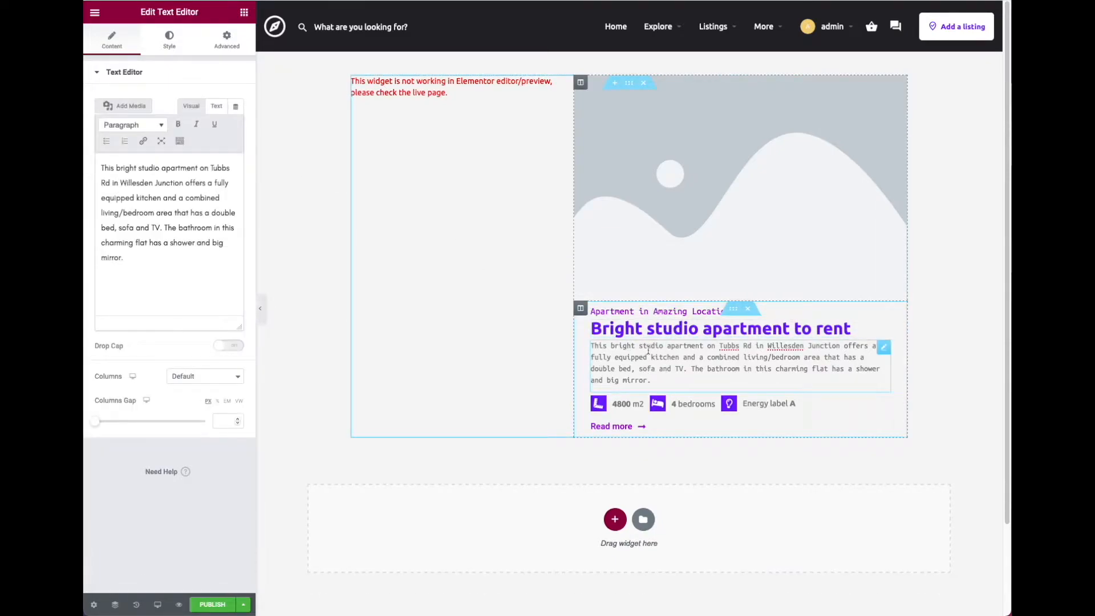
click(625, 404)
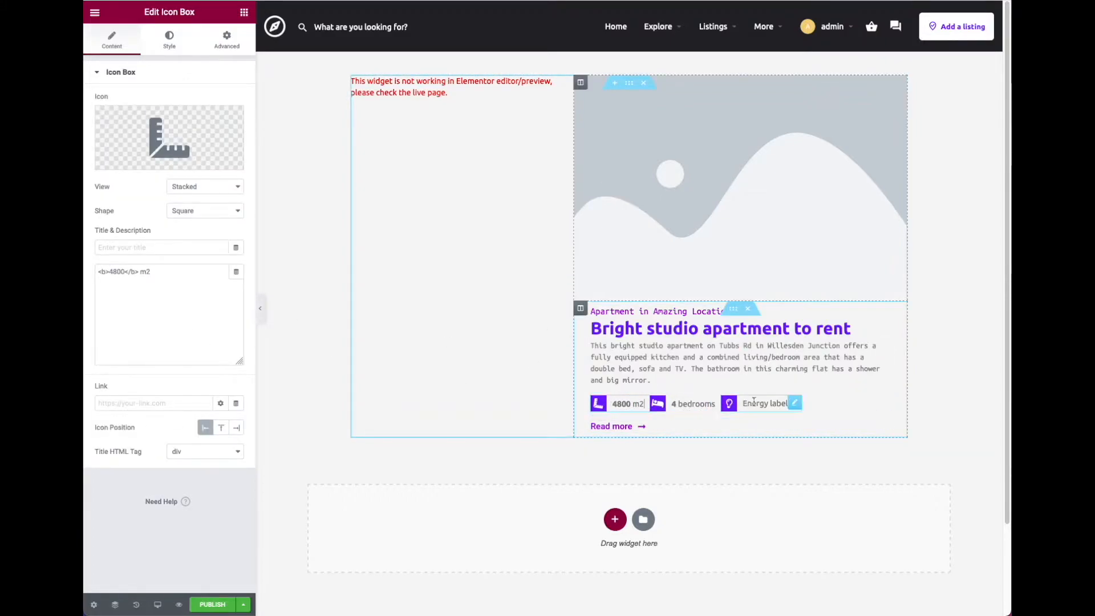
click(648, 431)
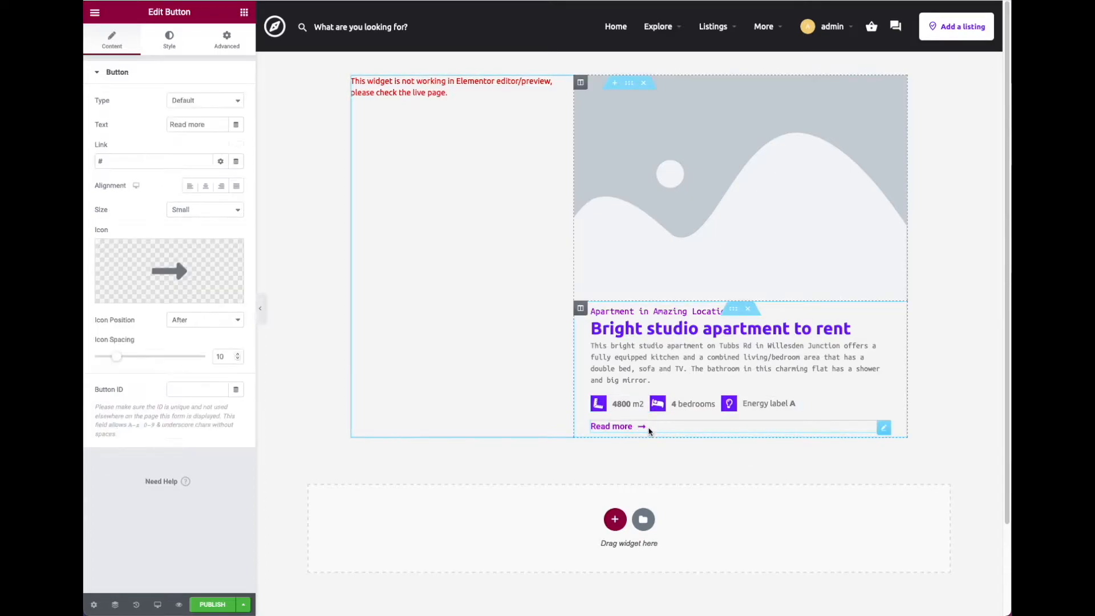
click(684, 192)
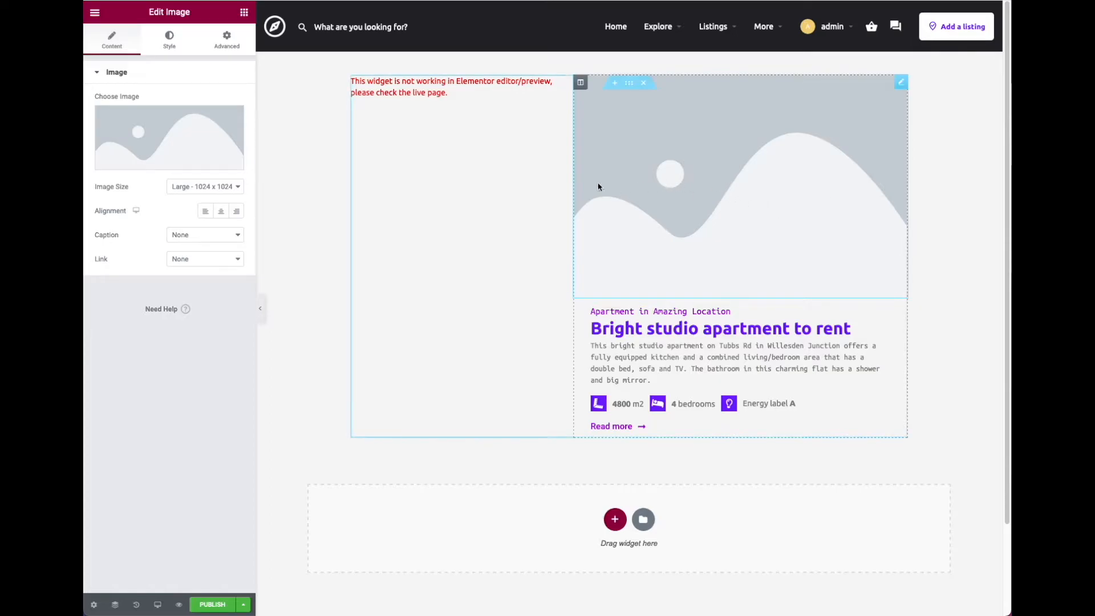
Step: Replace the placeholder image with the green-walled attic bedroom photo from the Media Library
click(148, 132)
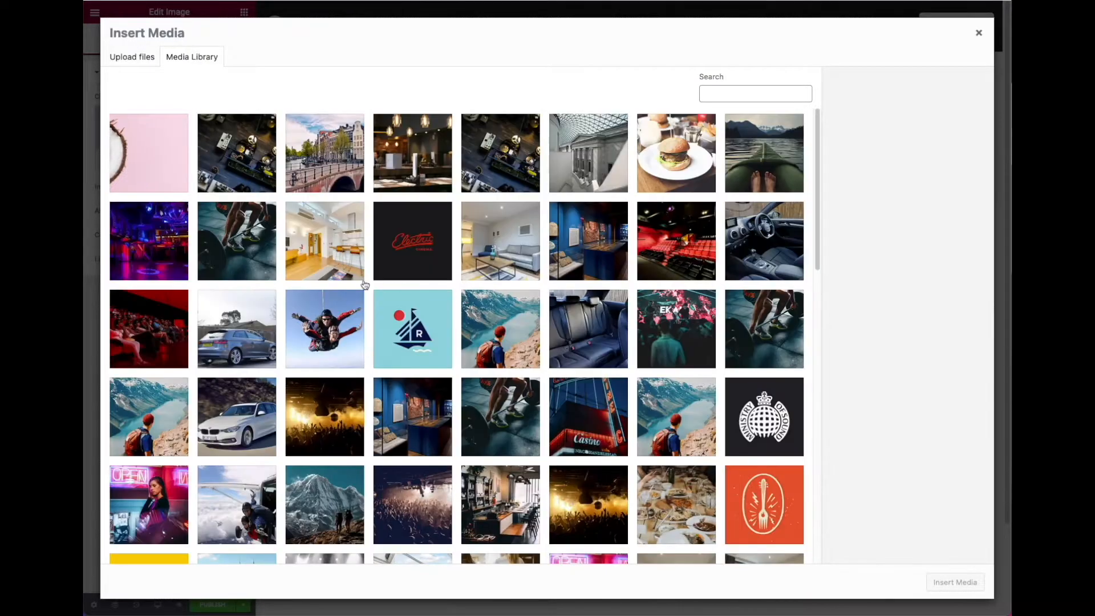
scroll(438, 311, down, 7)
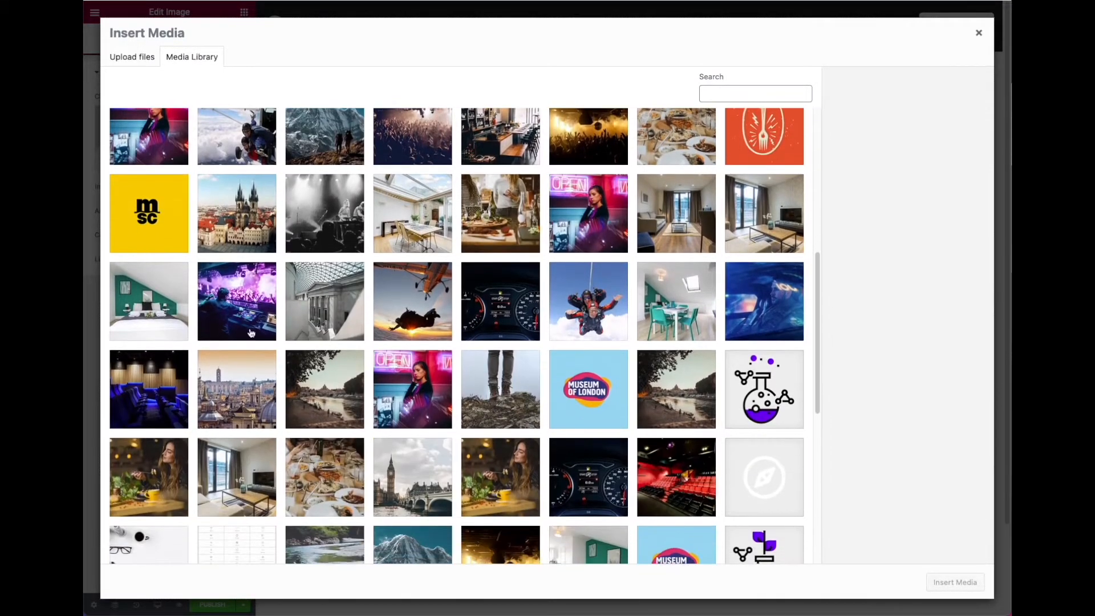
click(127, 326)
click(955, 582)
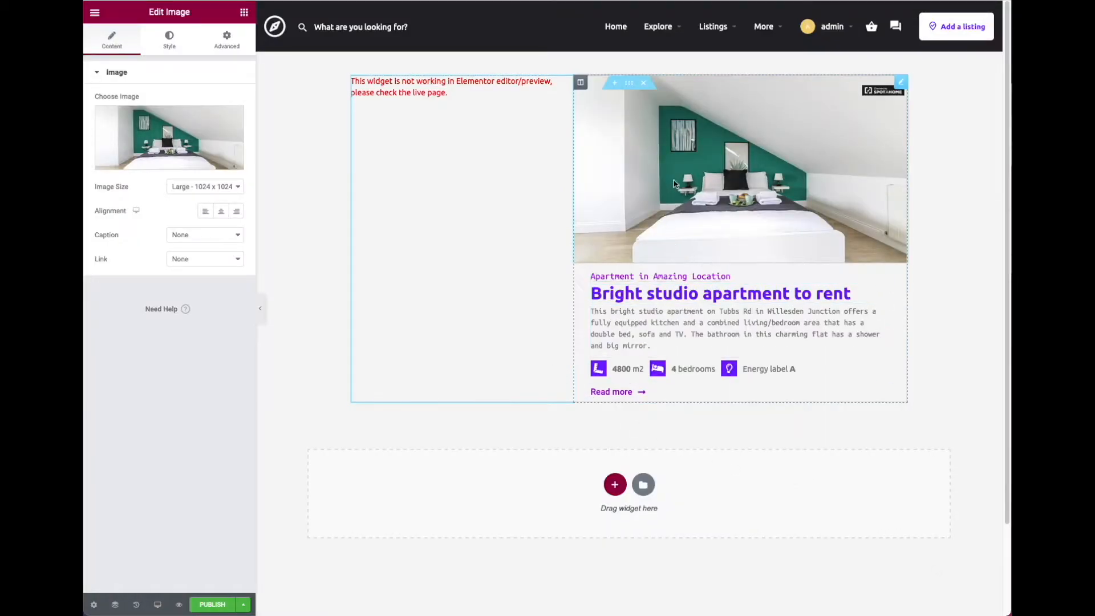
Step: Delete the Location widget from the column beside the bedroom image
click(468, 87)
right_click(468, 87)
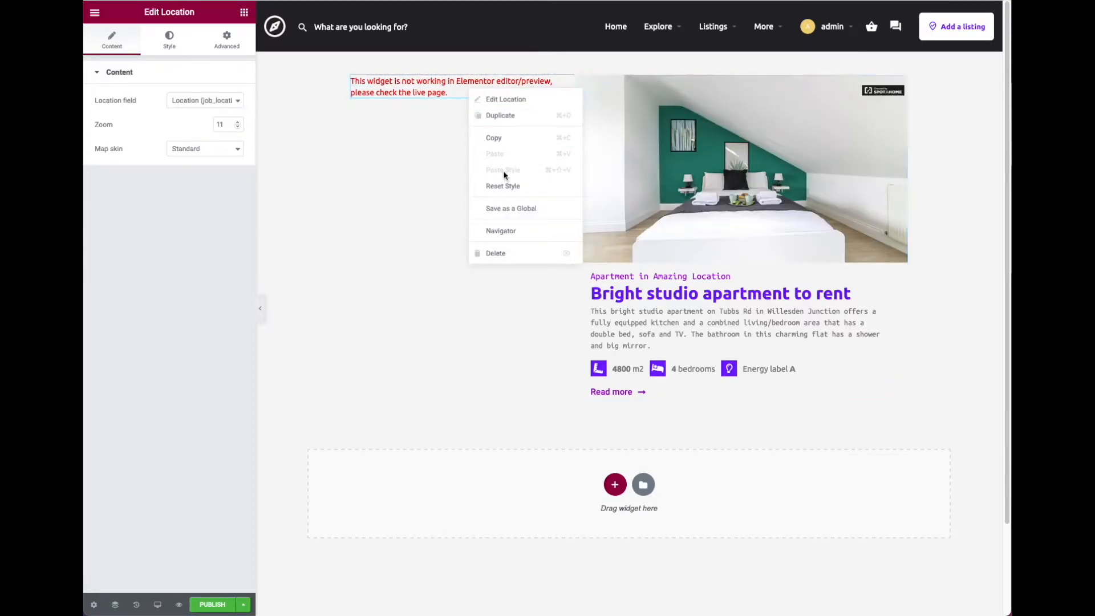
click(519, 254)
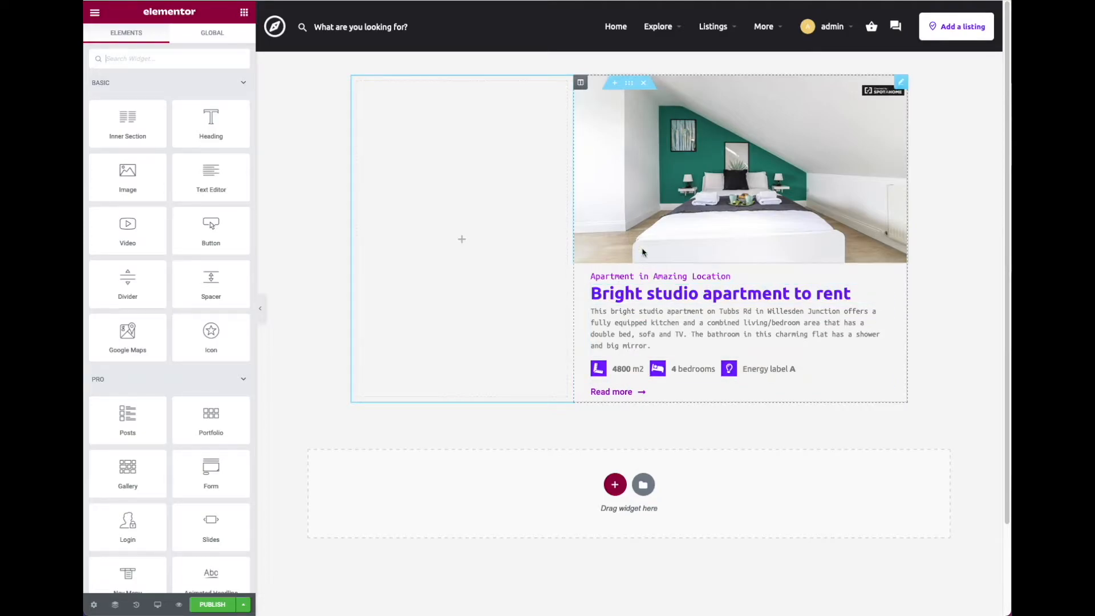
Step: Review the content settings of the bedroom image, the tagline and title headings, and the description text
click(650, 197)
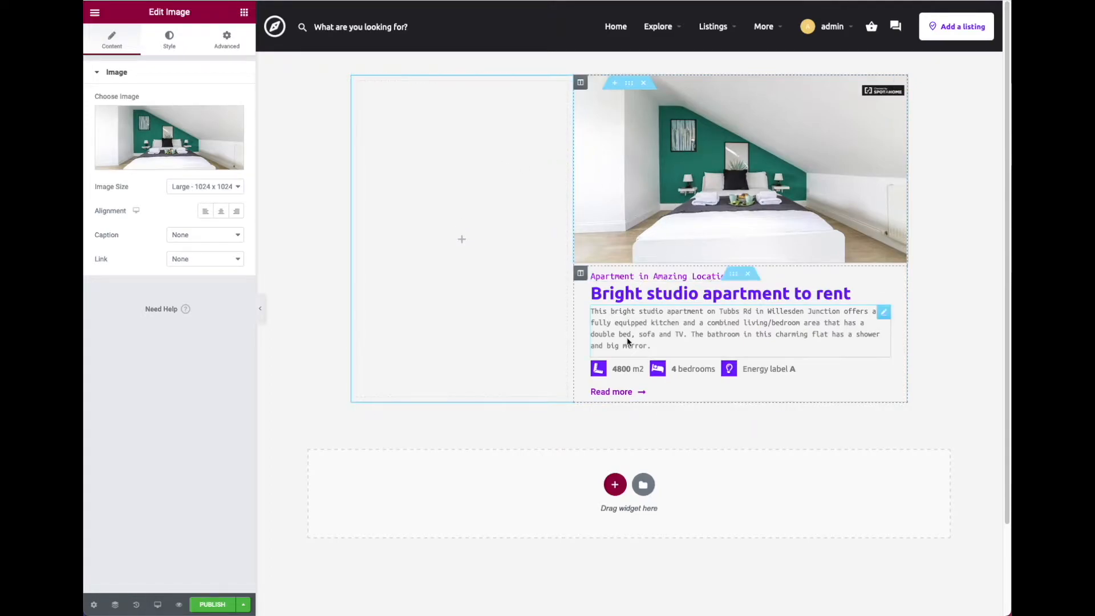
click(655, 276)
click(645, 293)
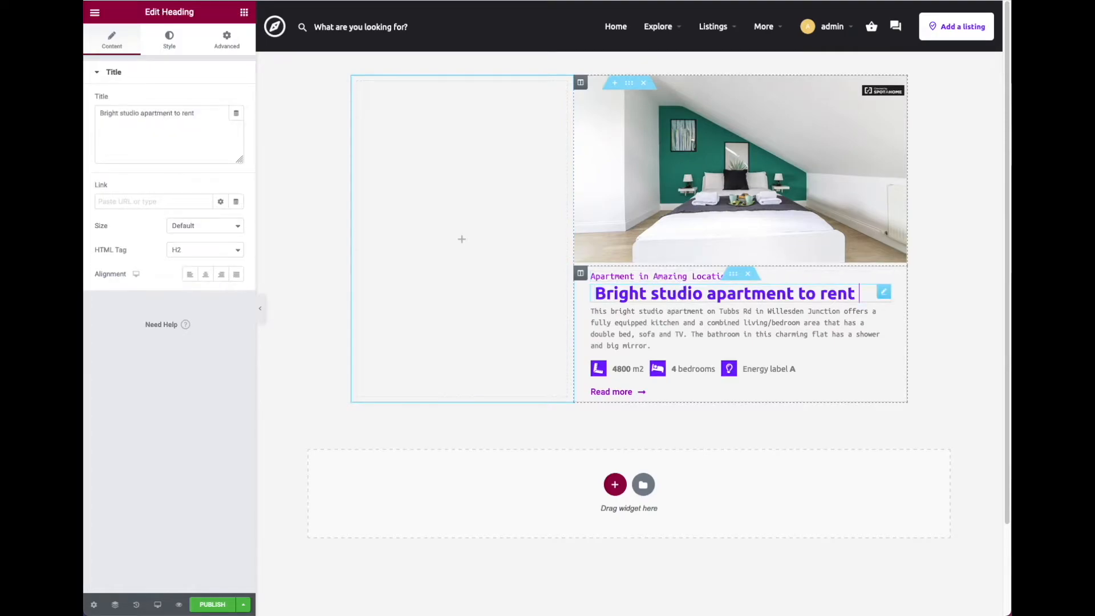
click(636, 336)
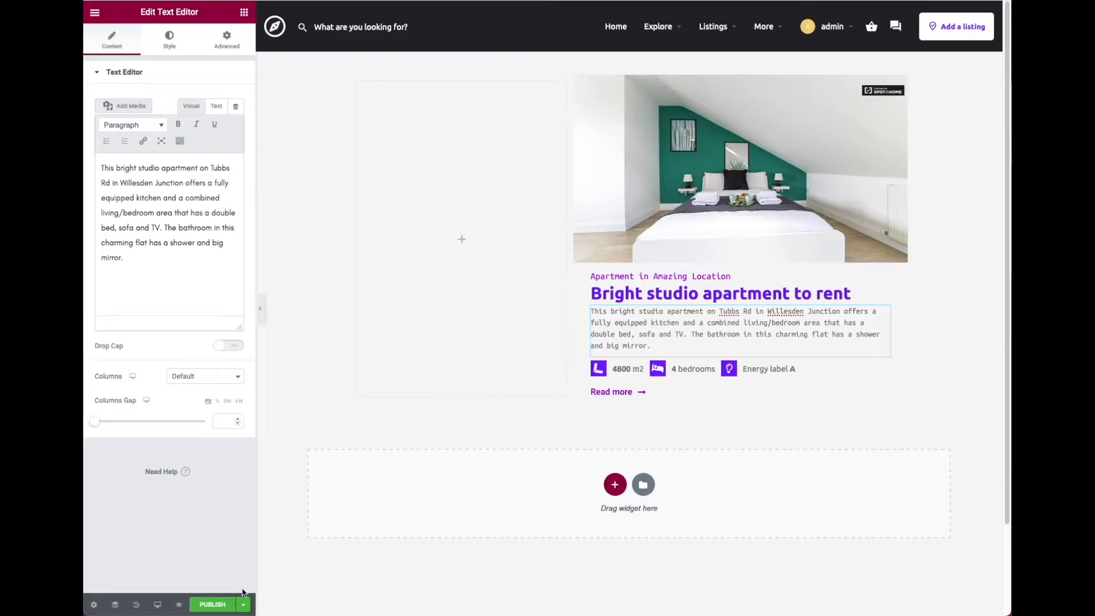
Step: Publish the template with the display condition Include, Singular, Listing Type, Real Estate
click(217, 604)
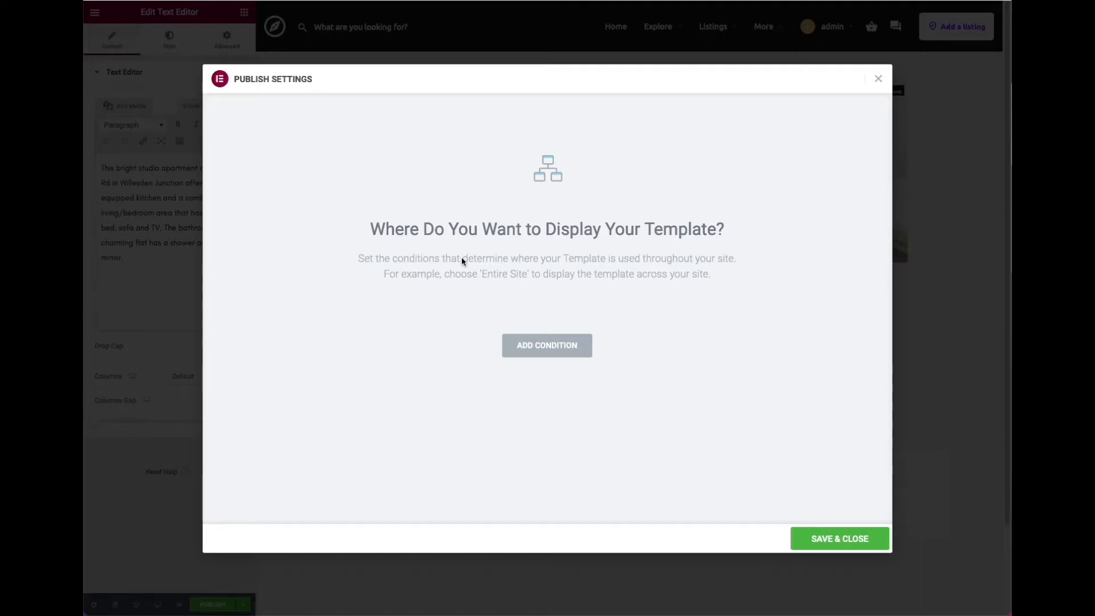
click(522, 346)
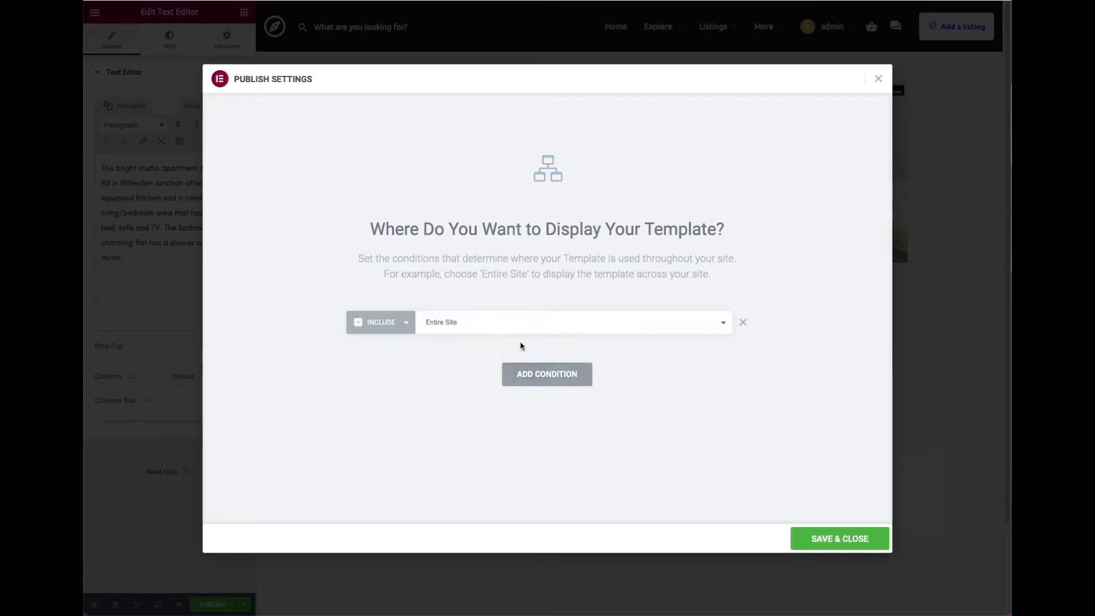
click(448, 330)
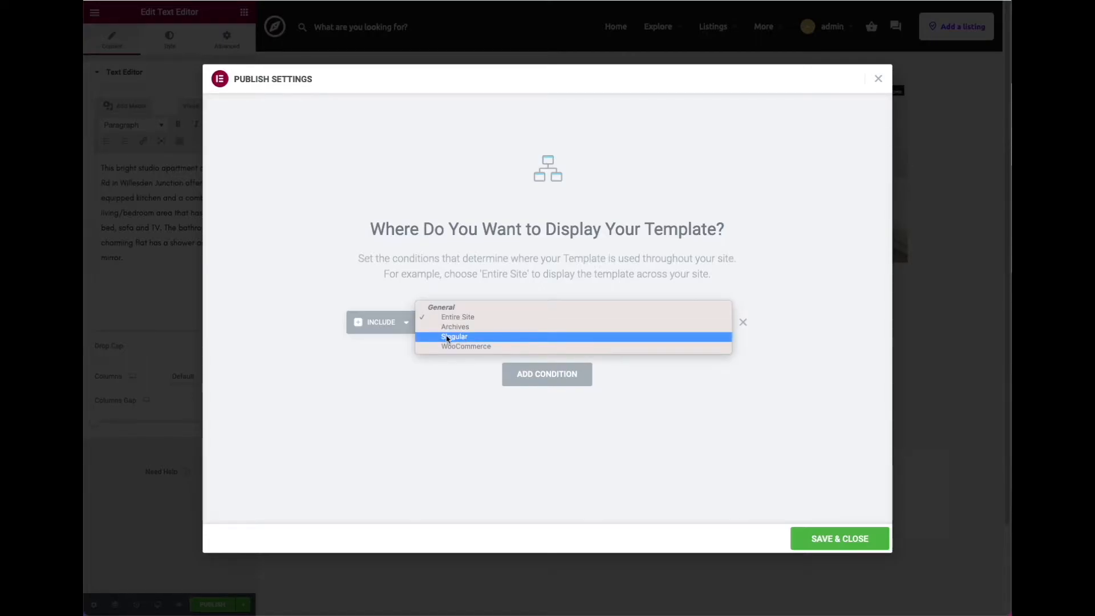
click(452, 336)
click(571, 325)
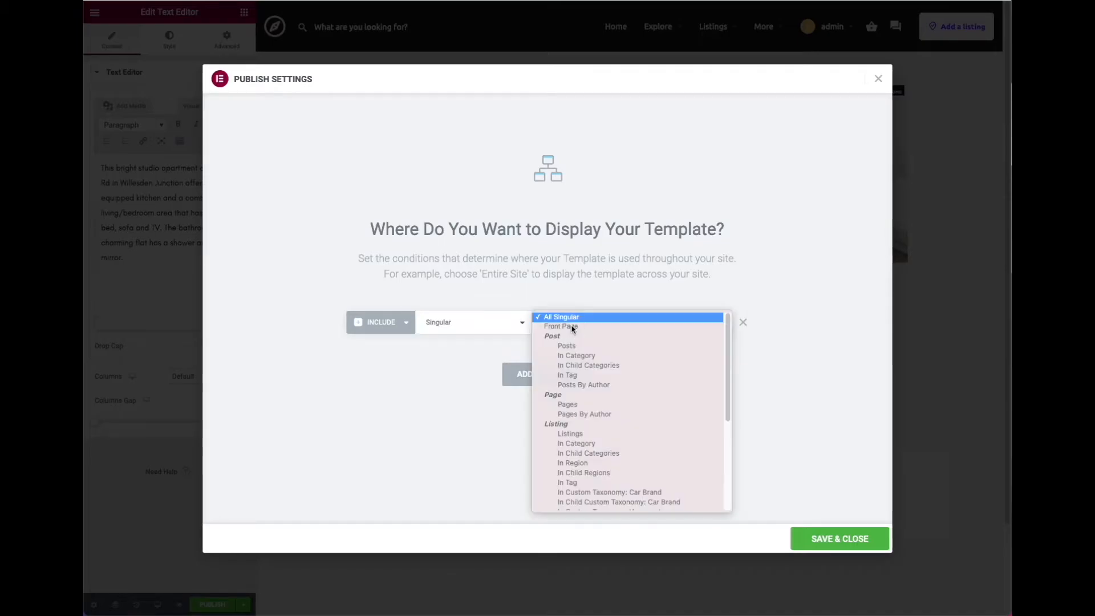
scroll(580, 351, down, 5)
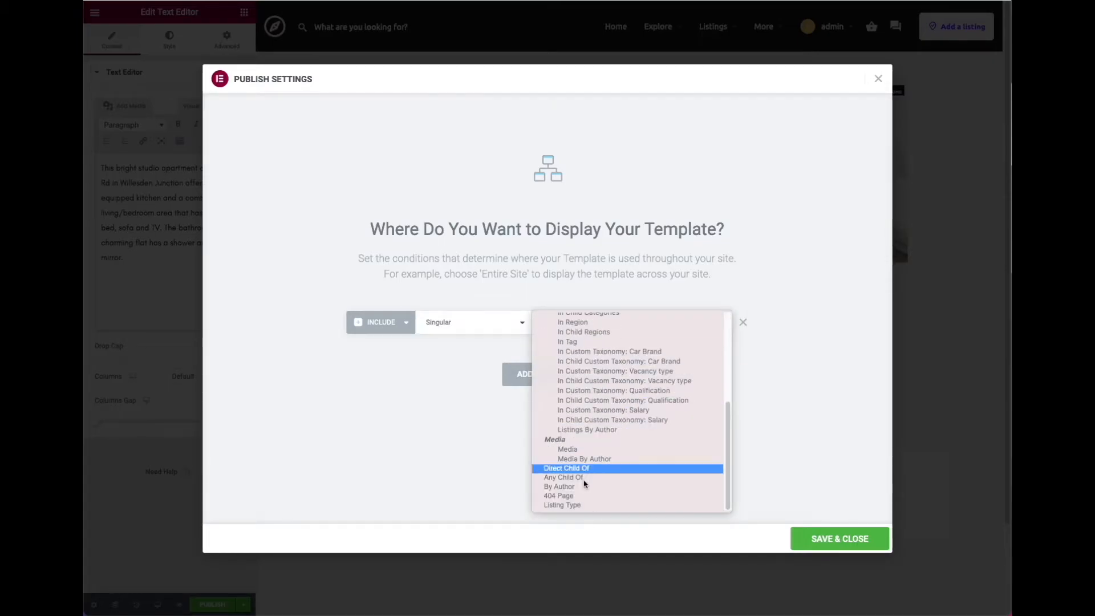
click(574, 505)
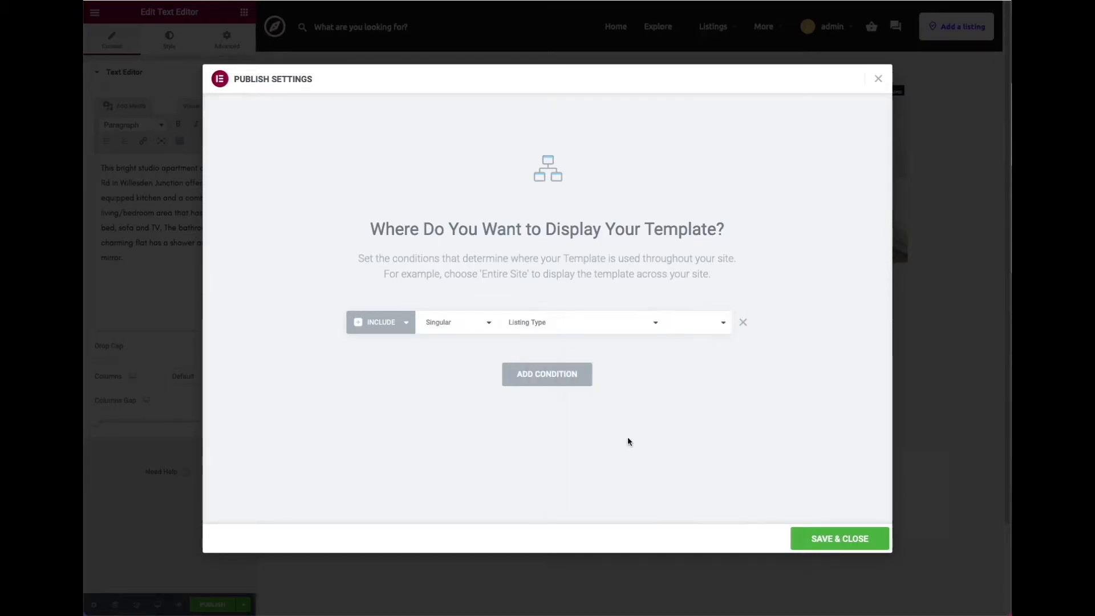
click(677, 328)
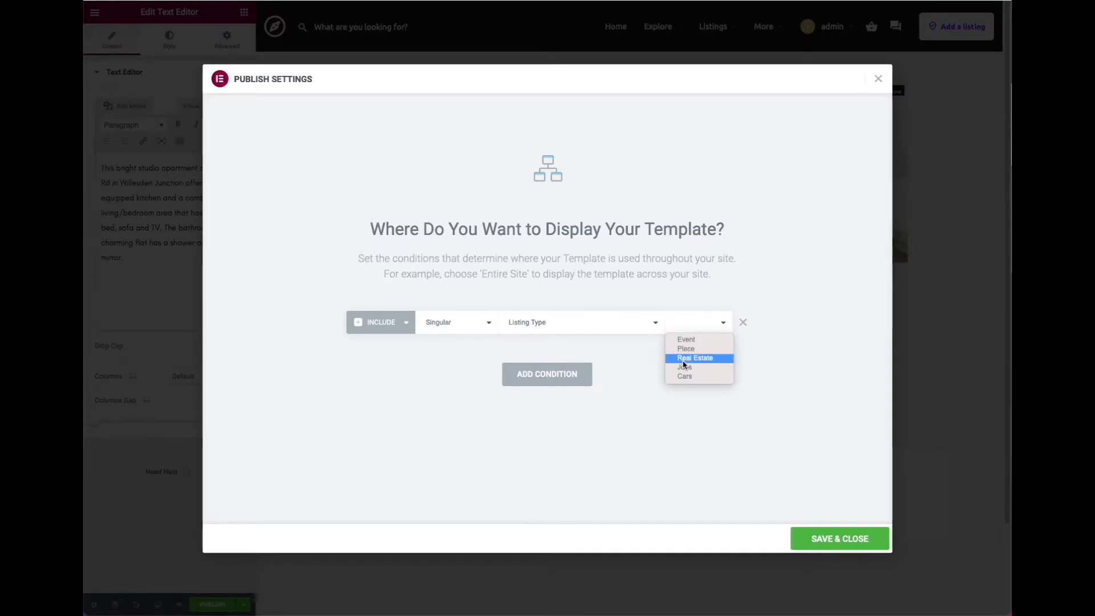
click(684, 361)
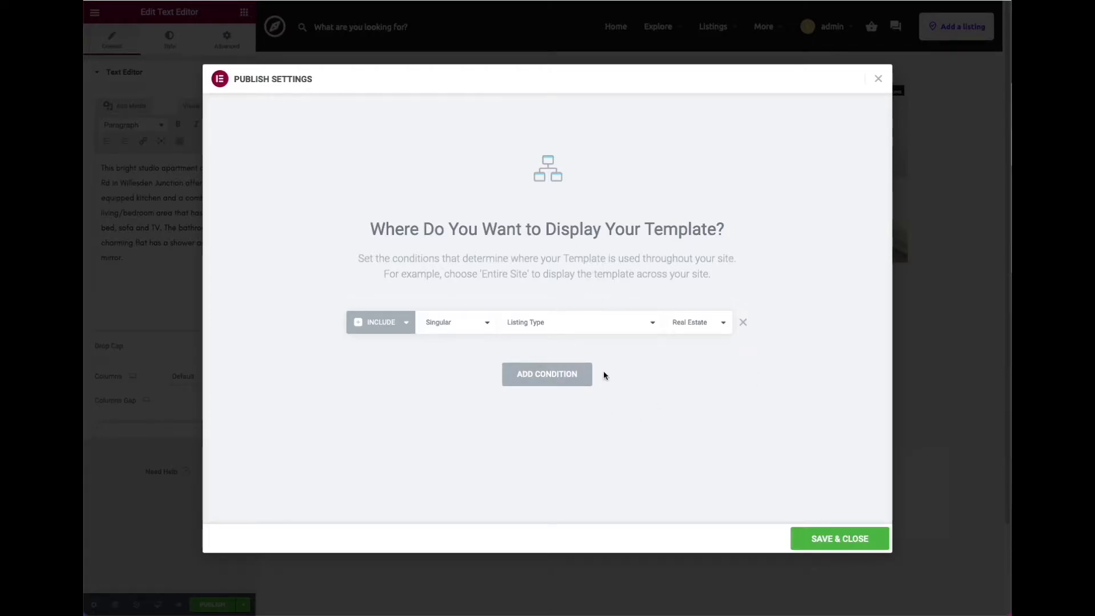
click(825, 536)
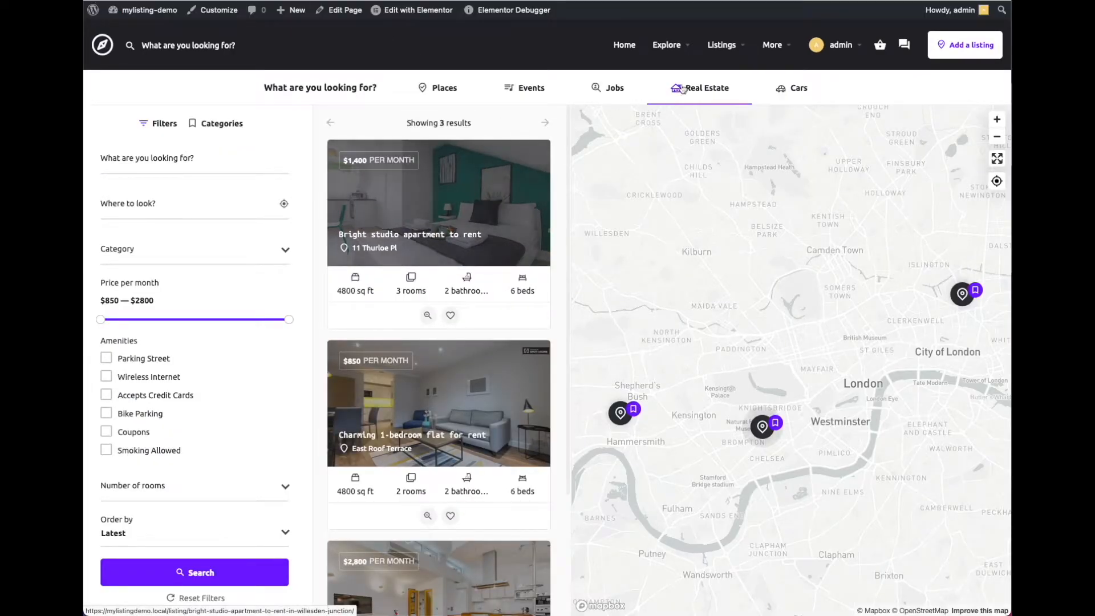
Step: Check the quick view popups of the Real Estate listings on the live Explore page, including the displayed title
click(203, 8)
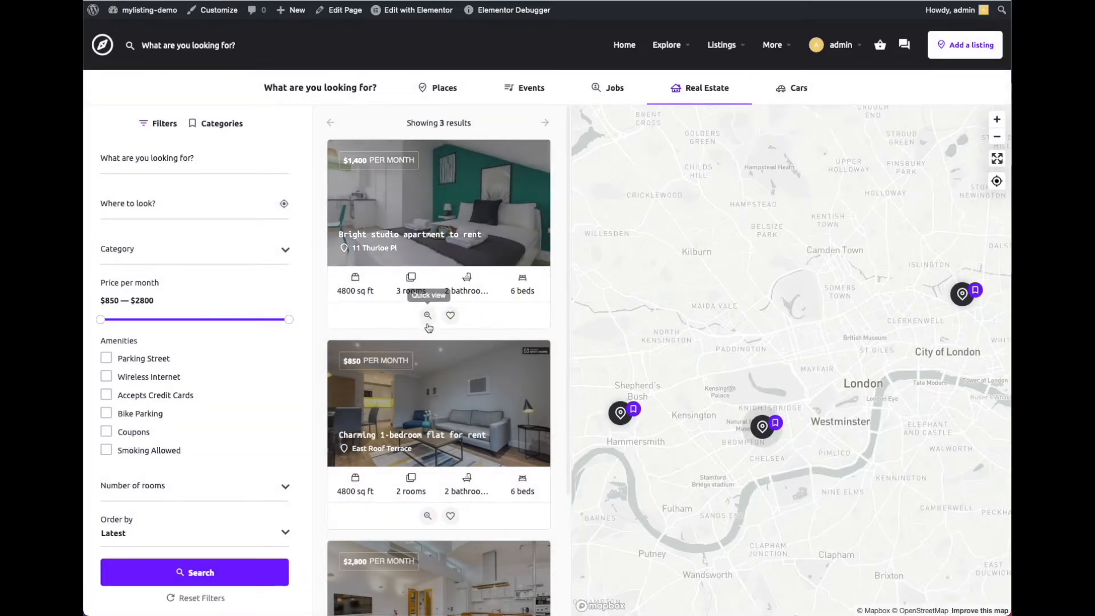
click(427, 316)
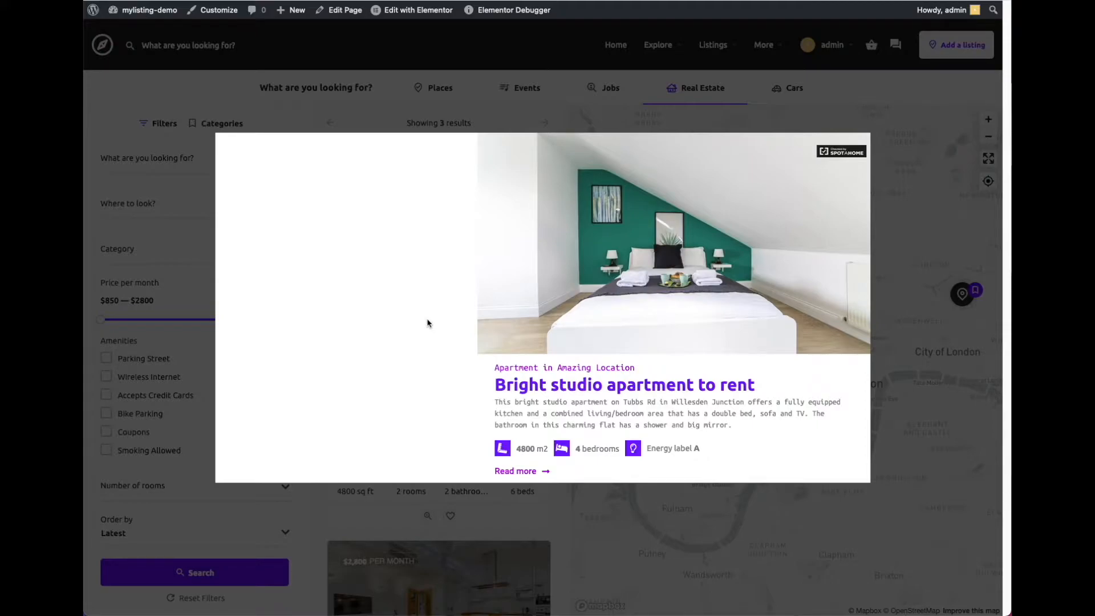
click(700, 526)
scroll(502, 489, down, 1)
scroll(503, 488, down, 3)
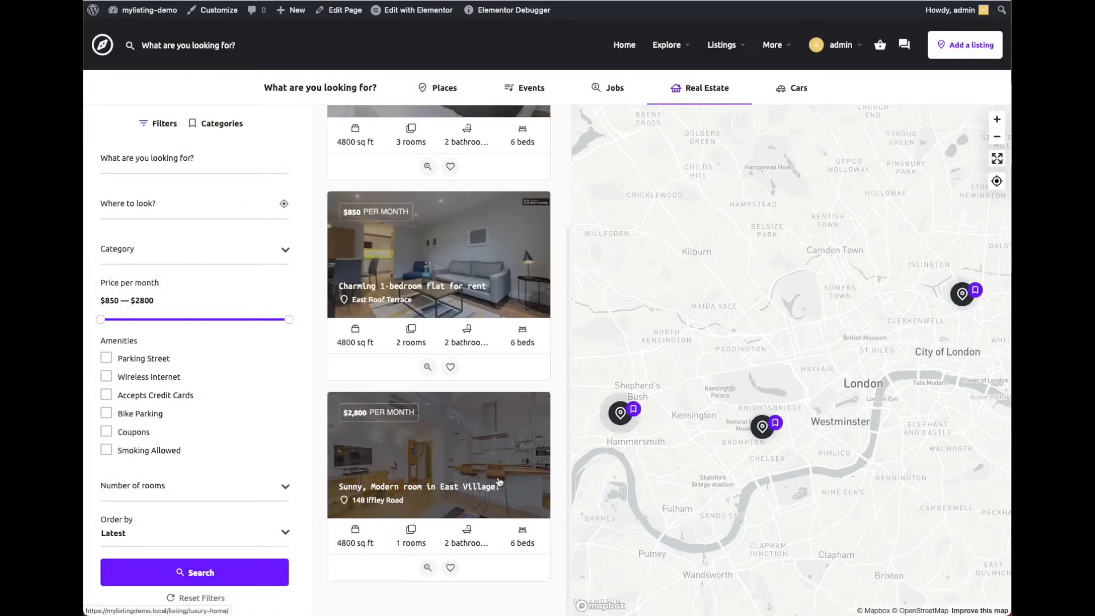
click(428, 367)
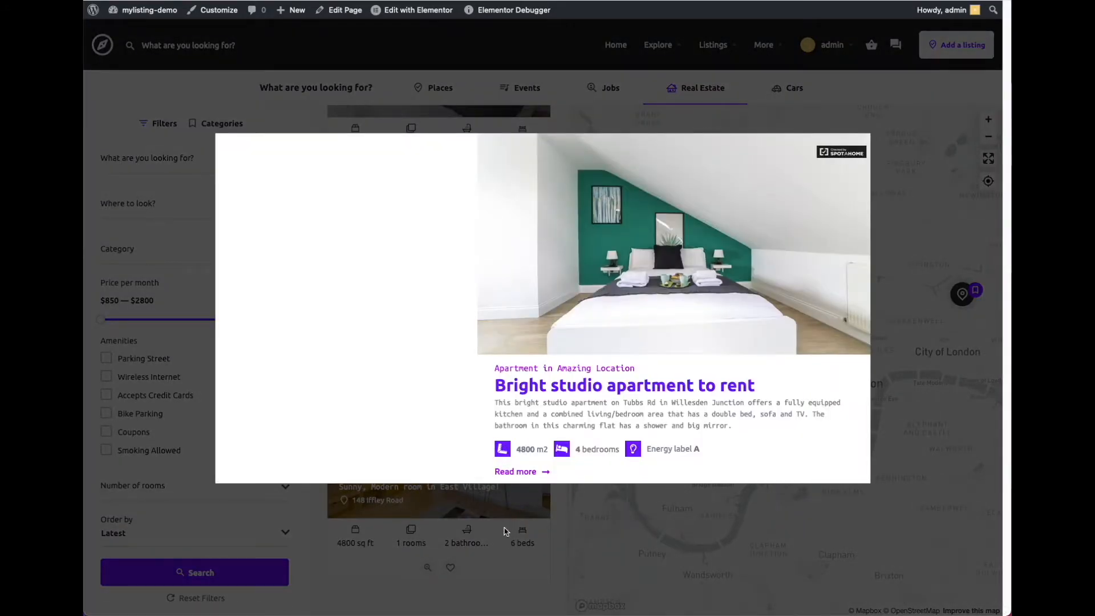
click(505, 531)
click(428, 567)
click(493, 552)
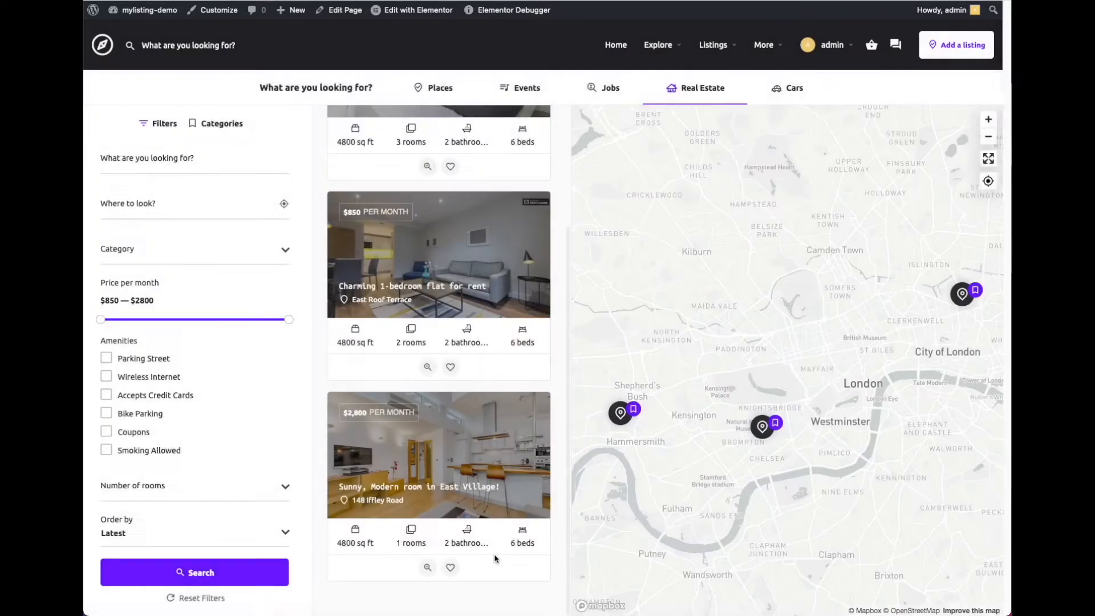
click(425, 367)
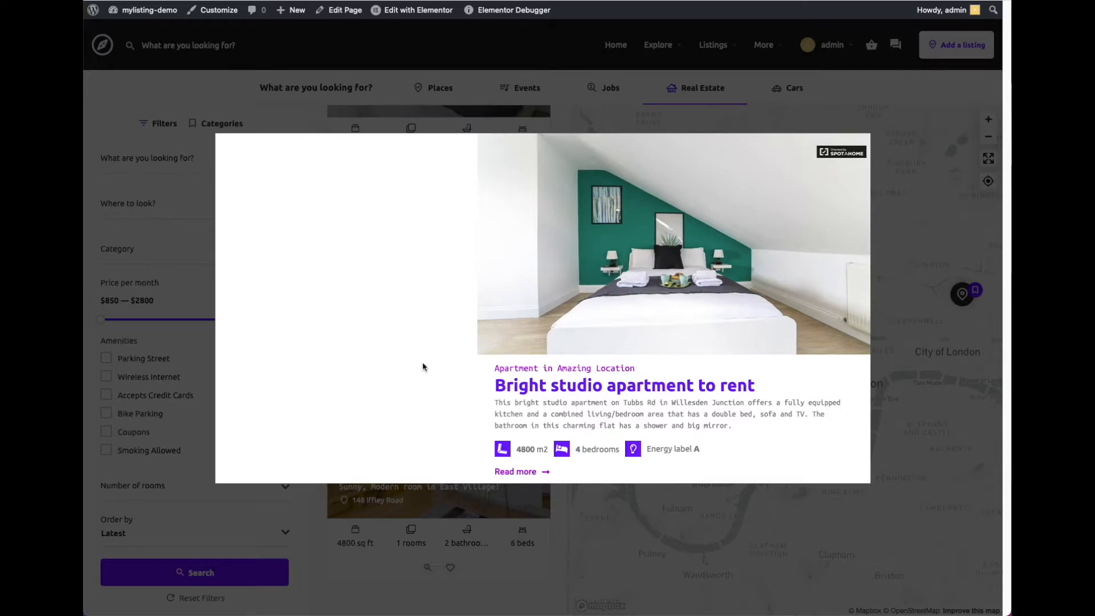
drag(493, 383, 754, 386)
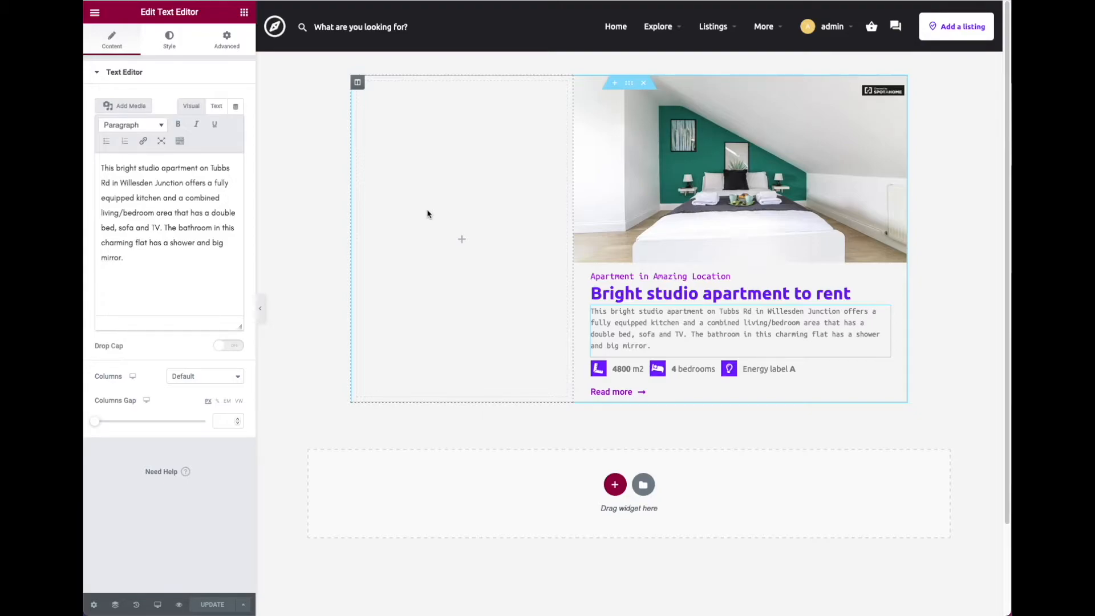
Step: Replace the "Apartment in Amazing Location" heading text with the MyListing dynamic tag Regular field
click(641, 275)
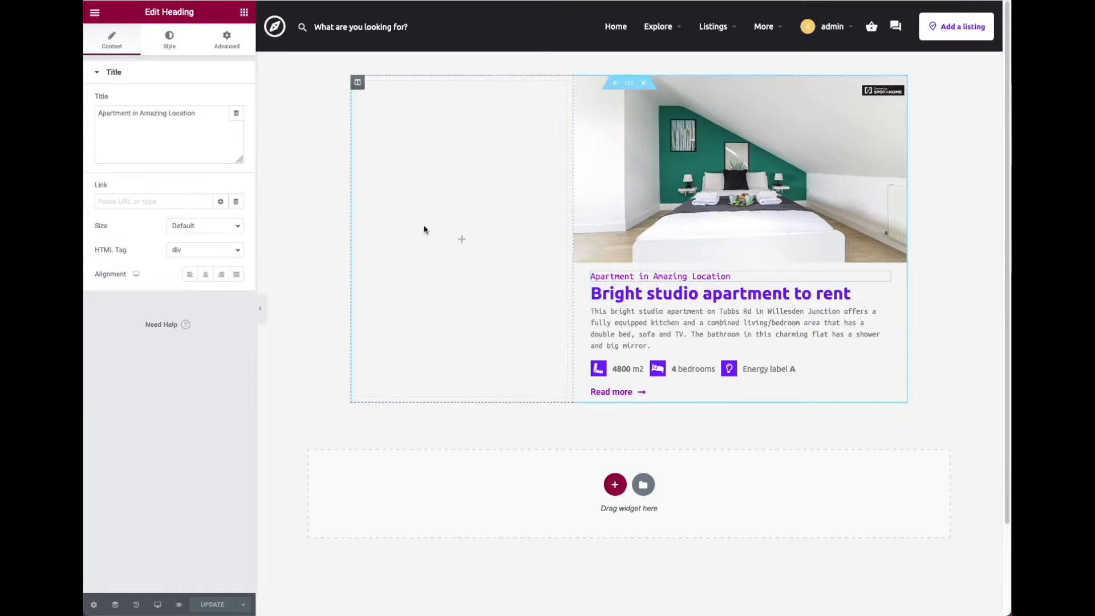
click(237, 114)
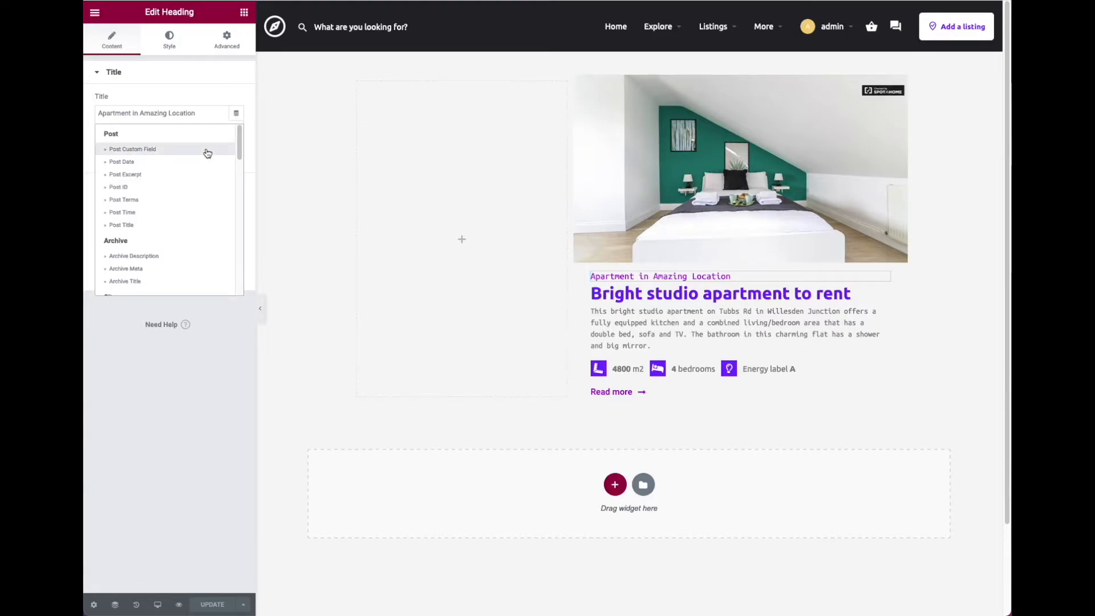
scroll(207, 153, down, 5)
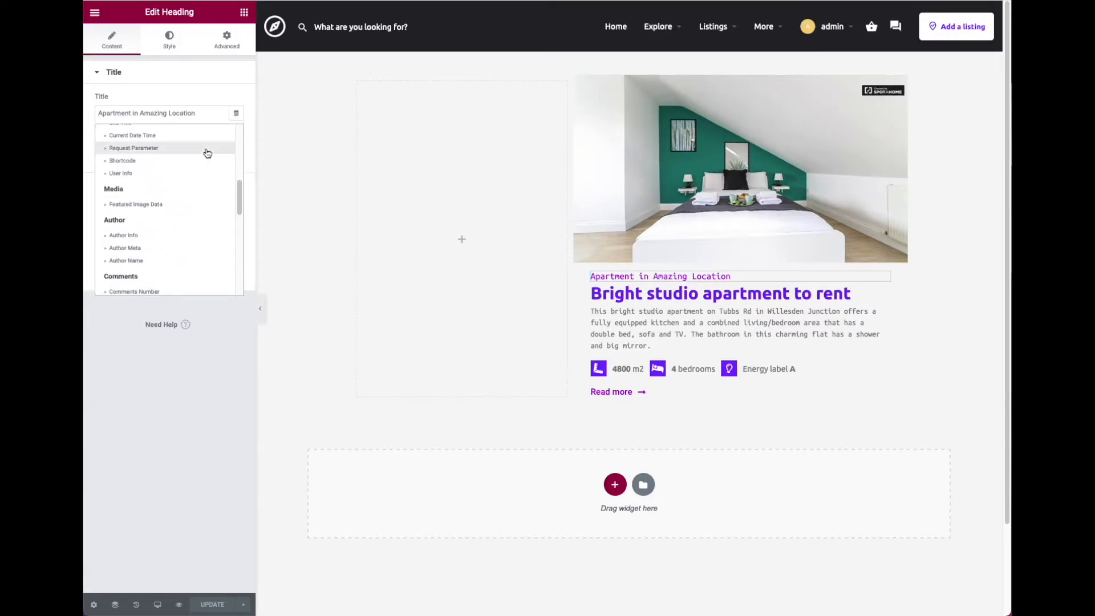
scroll(207, 153, down, 3)
drag(113, 143, 140, 146)
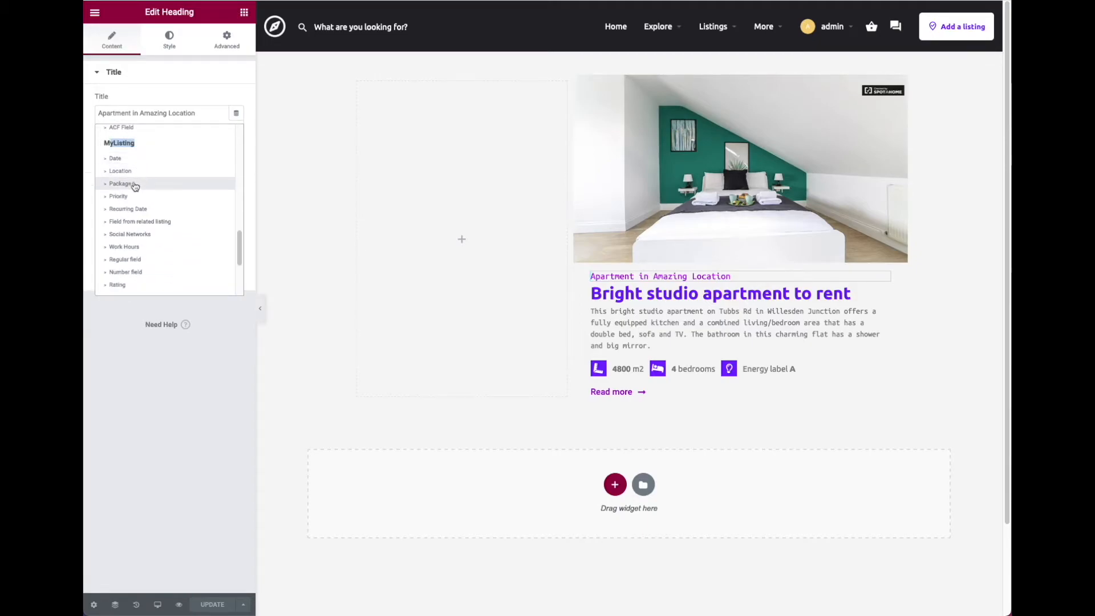
click(131, 262)
Step: Set the Regular field tag's key to Tagline (job_tagline - text) from the Real Estate group
click(184, 117)
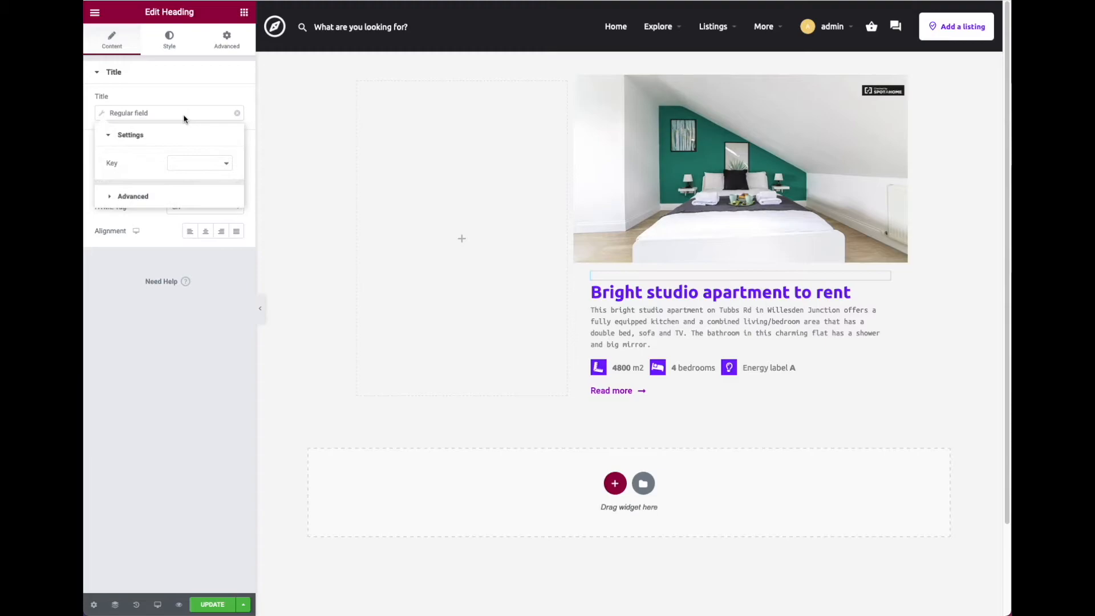
click(193, 165)
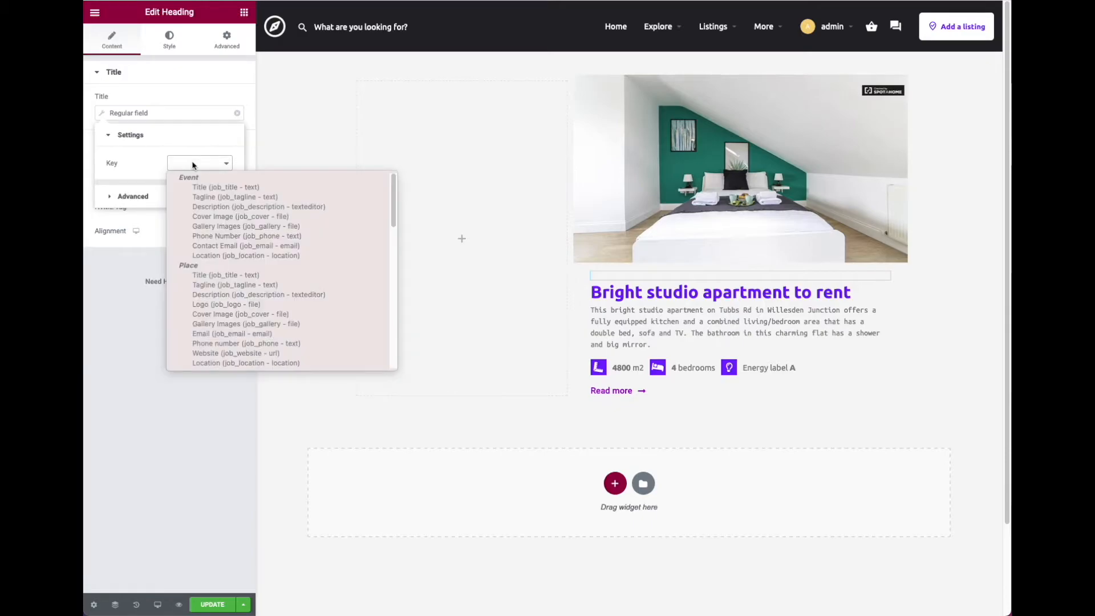
scroll(221, 226, down, 5)
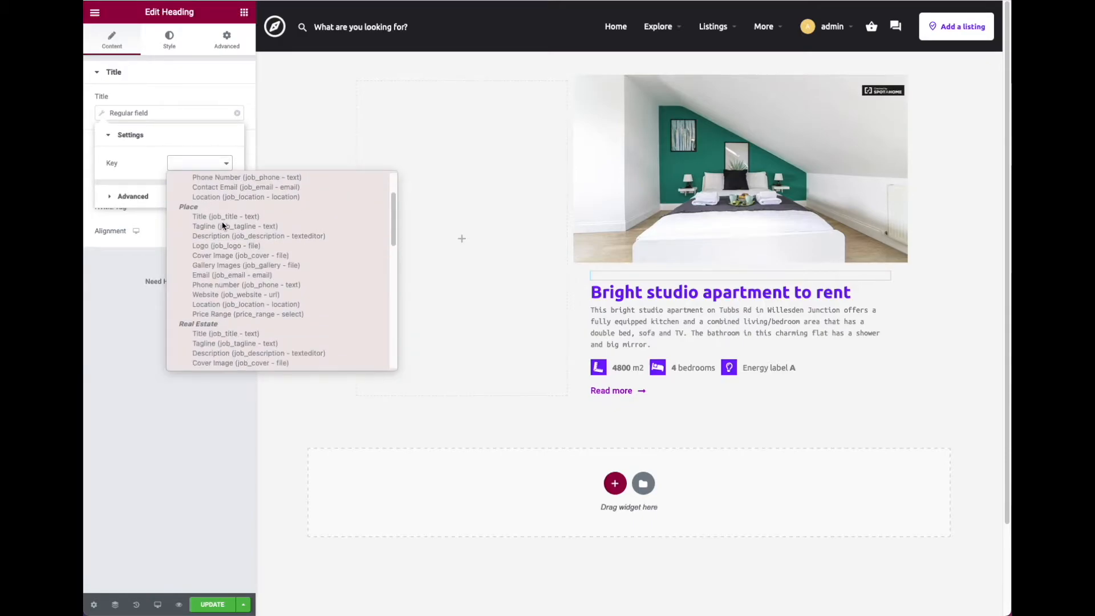
scroll(223, 226, up, 3)
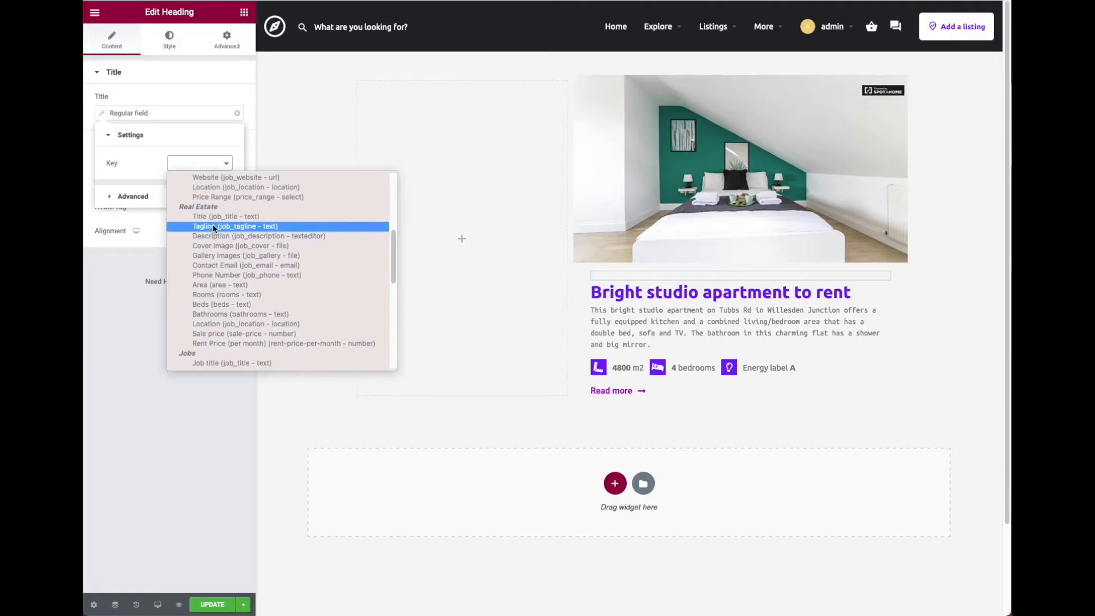
click(212, 226)
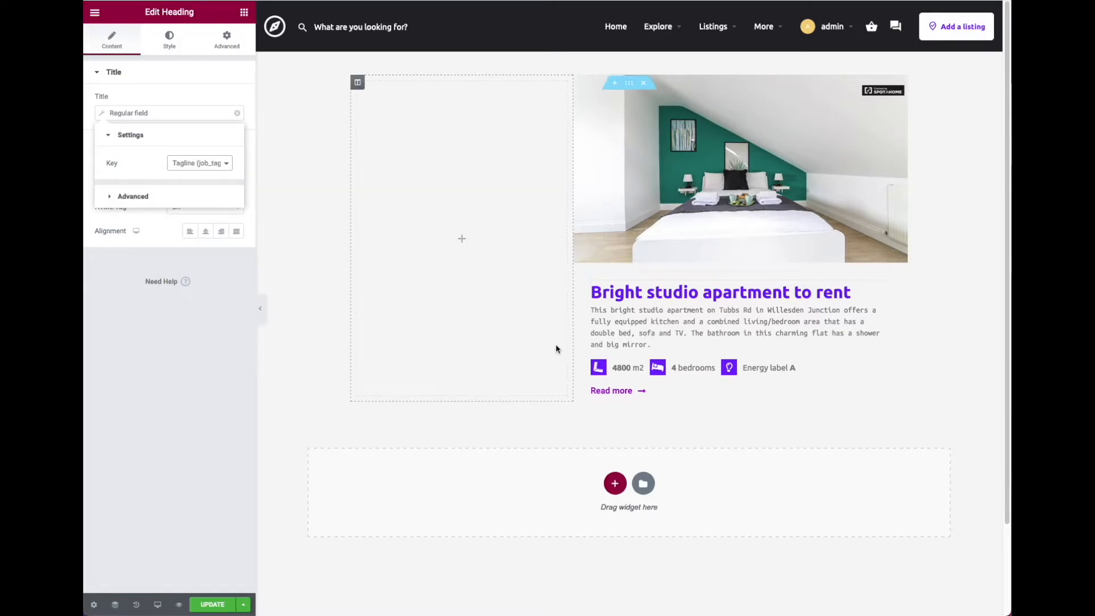
click(154, 335)
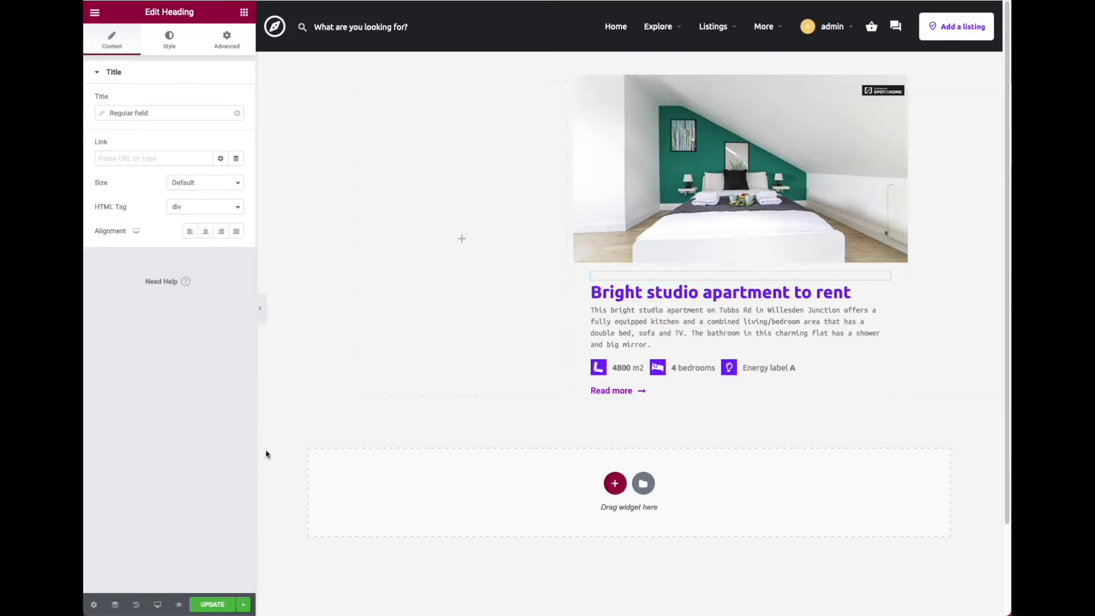
Step: Set the template's preview settings to show dynamic content as a single Listing
click(93, 605)
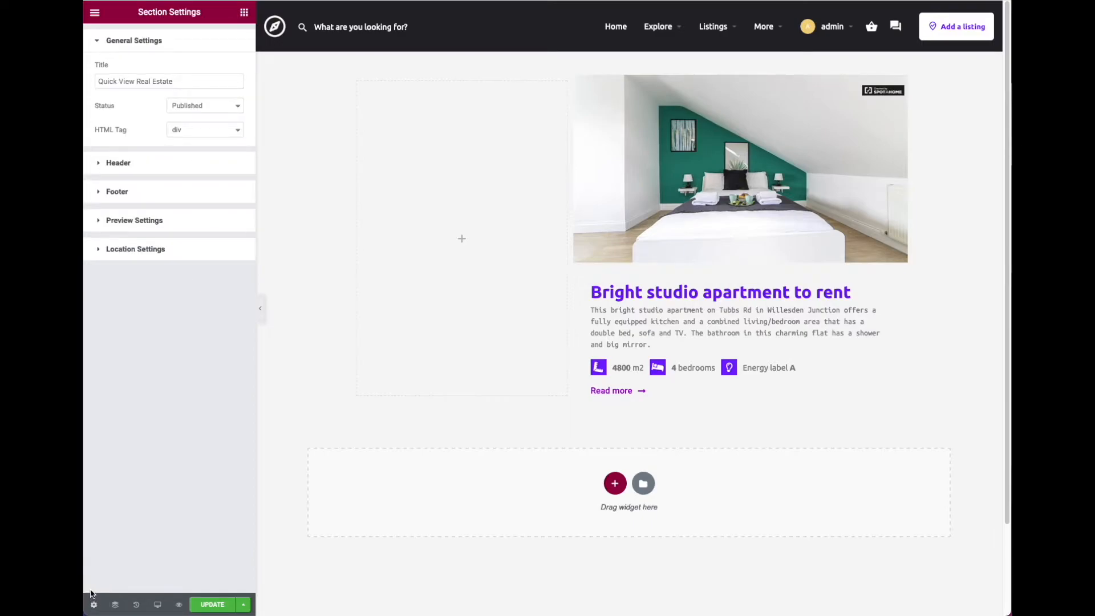
click(178, 223)
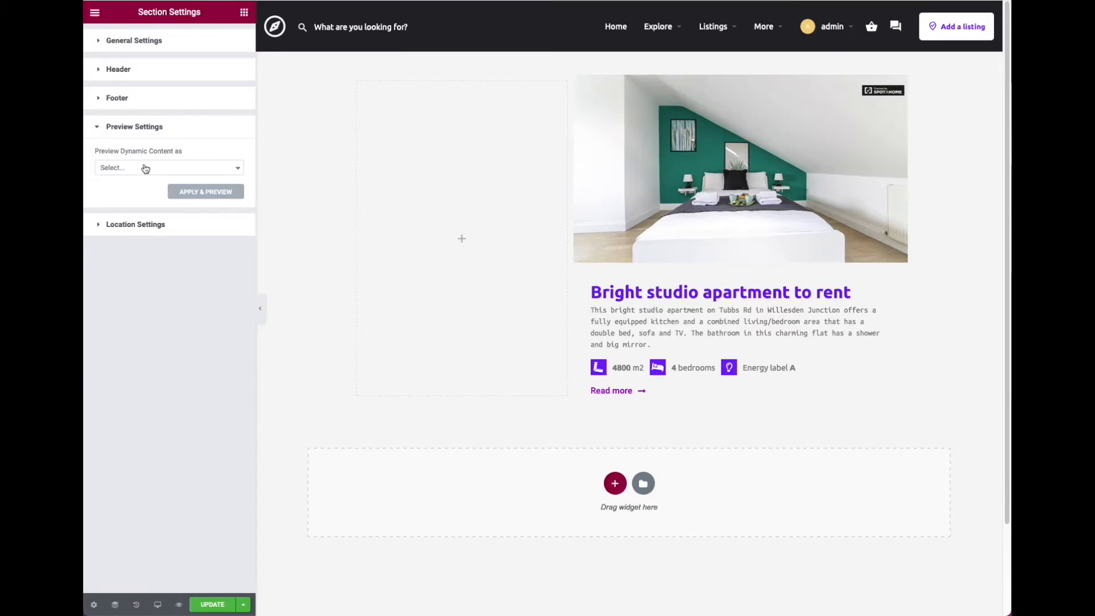
click(145, 168)
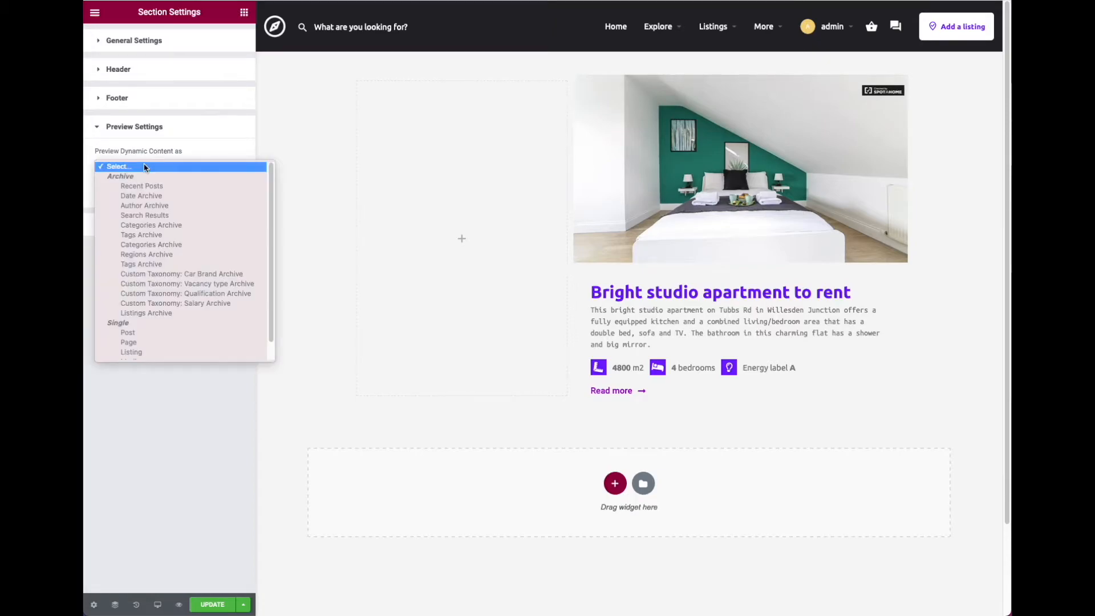
scroll(165, 251, down, 2)
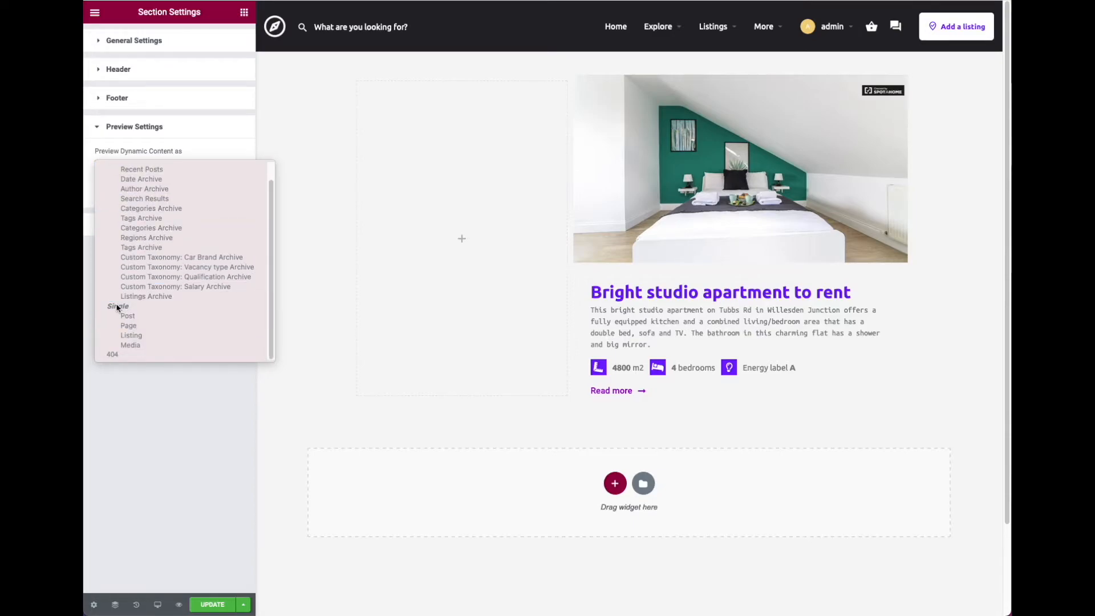
click(137, 338)
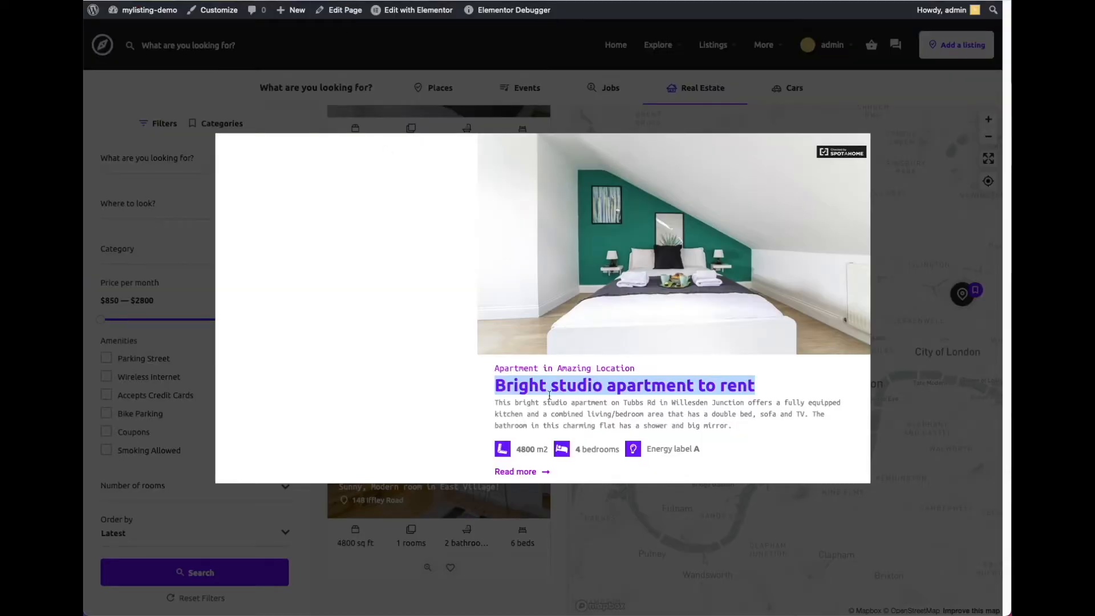
click(468, 544)
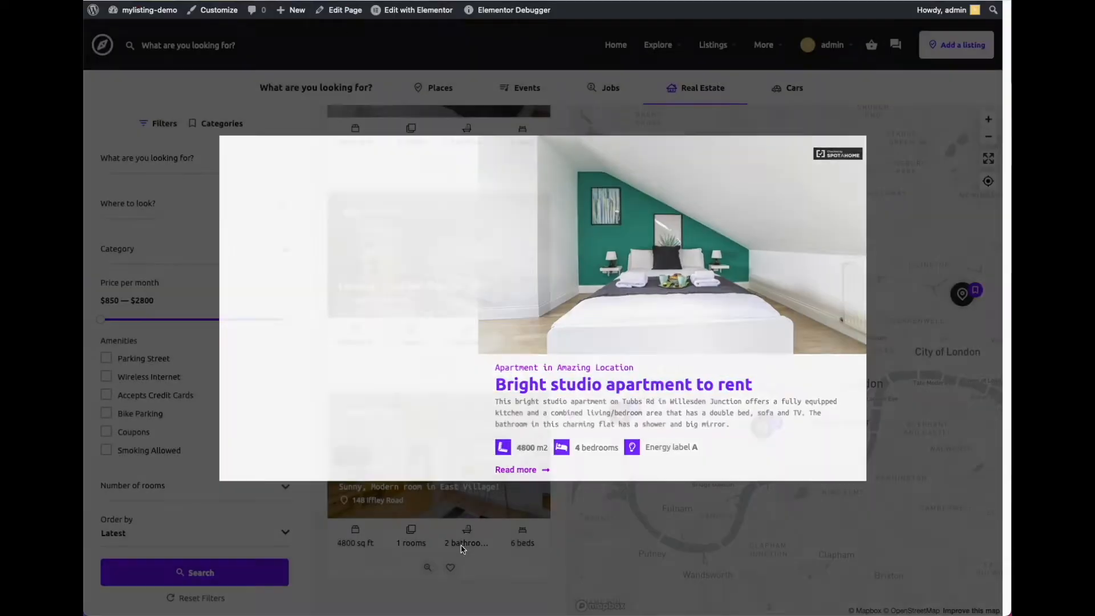
scroll(394, 497, up, 3)
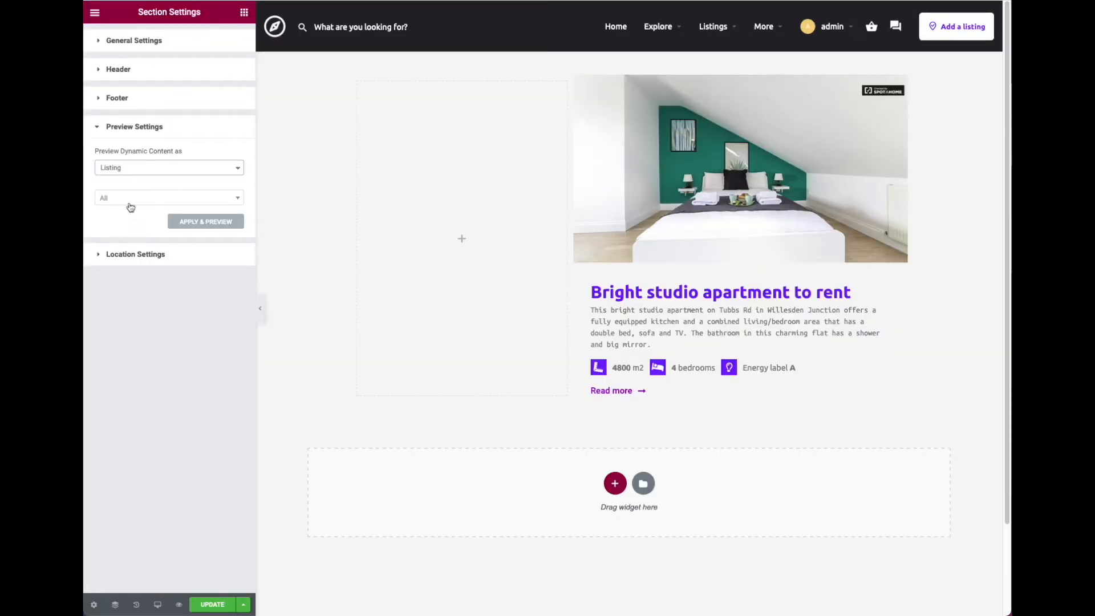
Step: Choose the listing "Bright studio apartment to rent" as the preview source, apply the preview and check the tagline heading
click(131, 198)
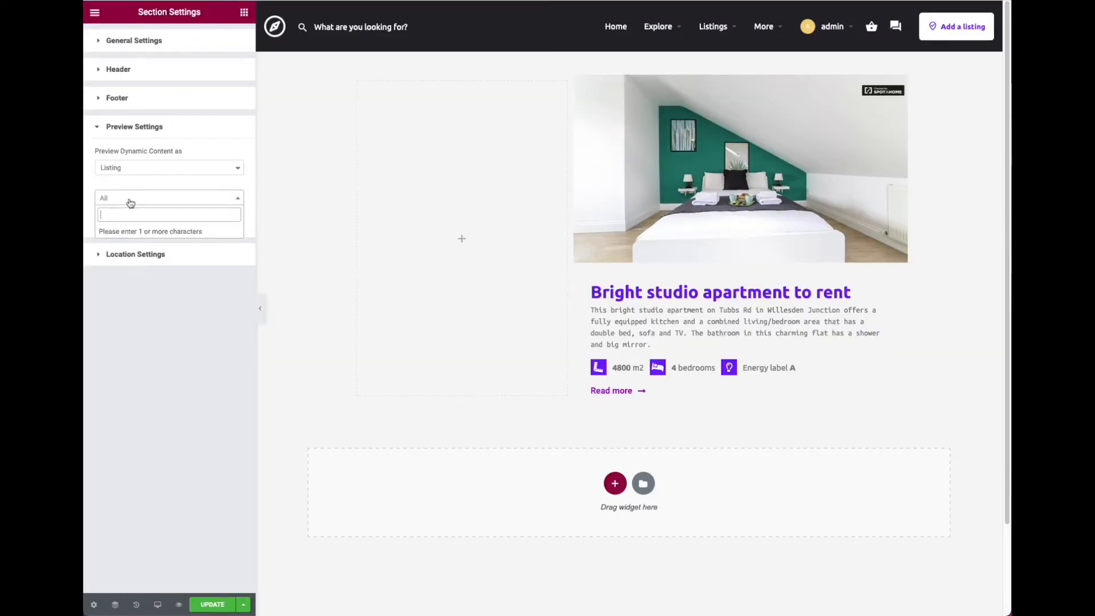
text(bri)
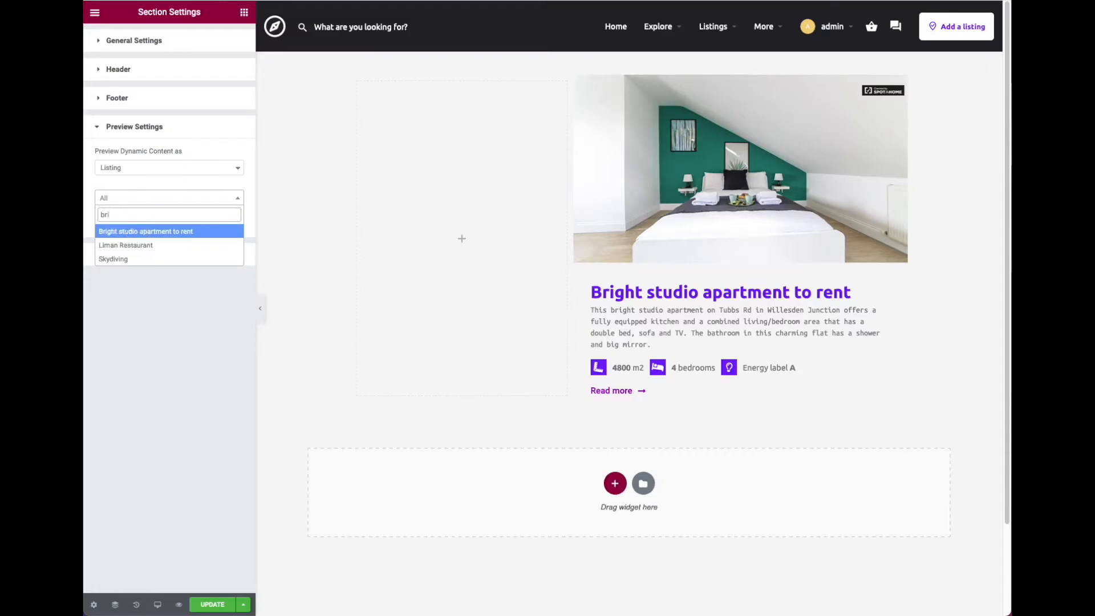
click(137, 232)
click(190, 225)
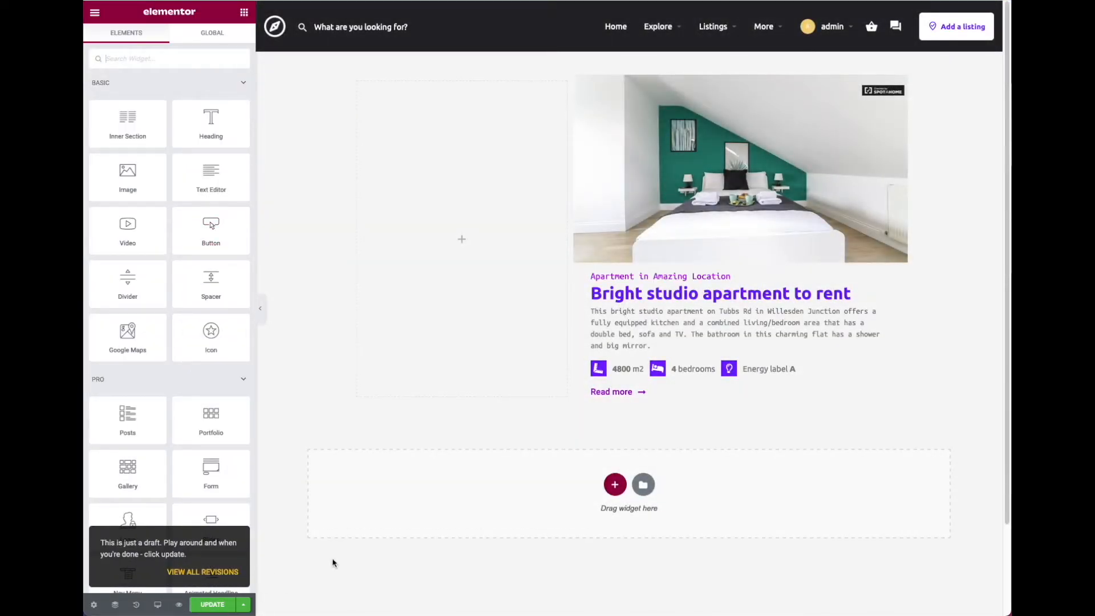
click(631, 278)
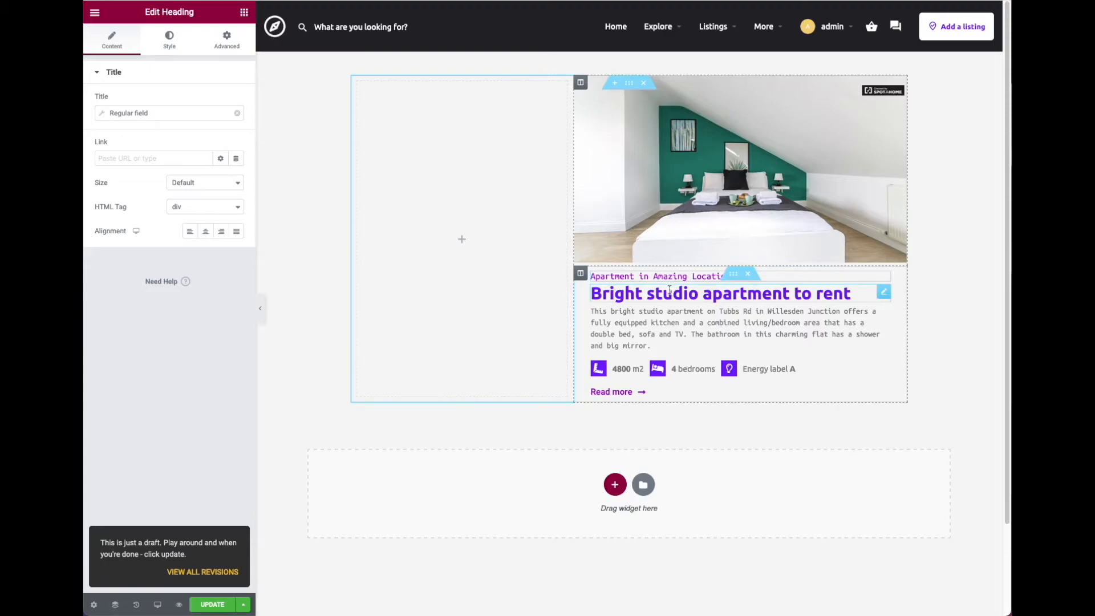
Step: Replace the "Bright studio apartment to rent" heading text with the MyListing Regular field tag, using the Real Estate key Title (job_title - text)
click(669, 290)
click(236, 113)
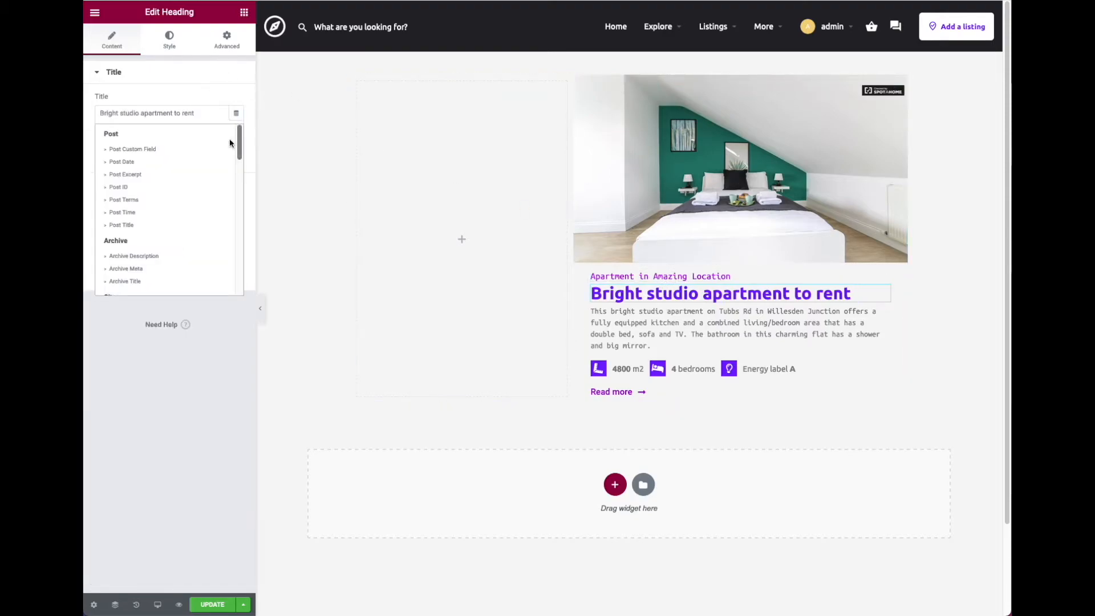
scroll(181, 219, down, 5)
scroll(181, 218, down, 3)
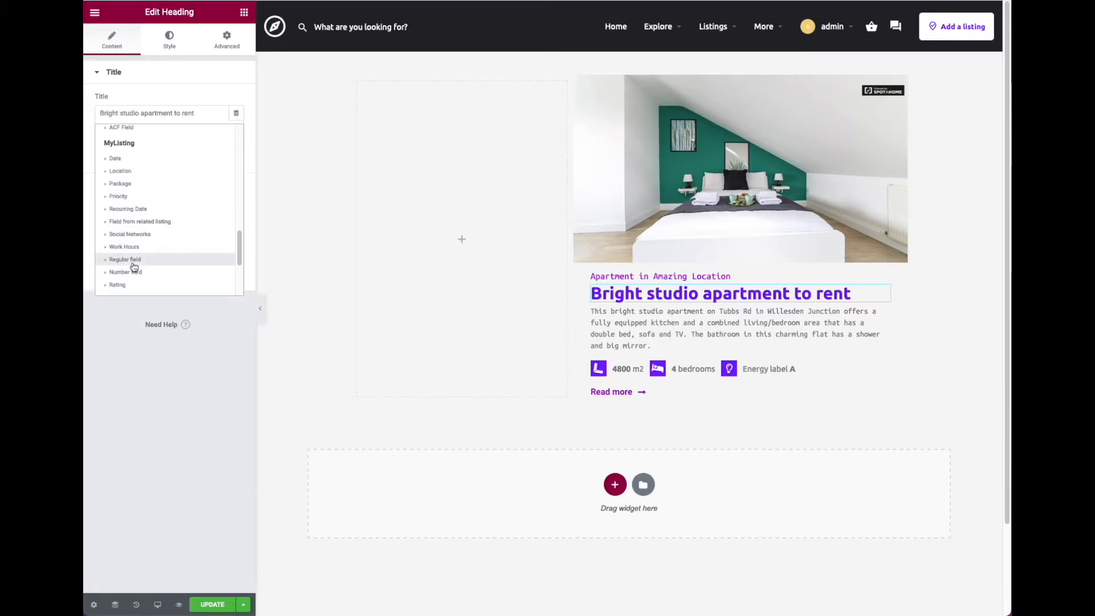
click(125, 260)
click(180, 116)
click(188, 164)
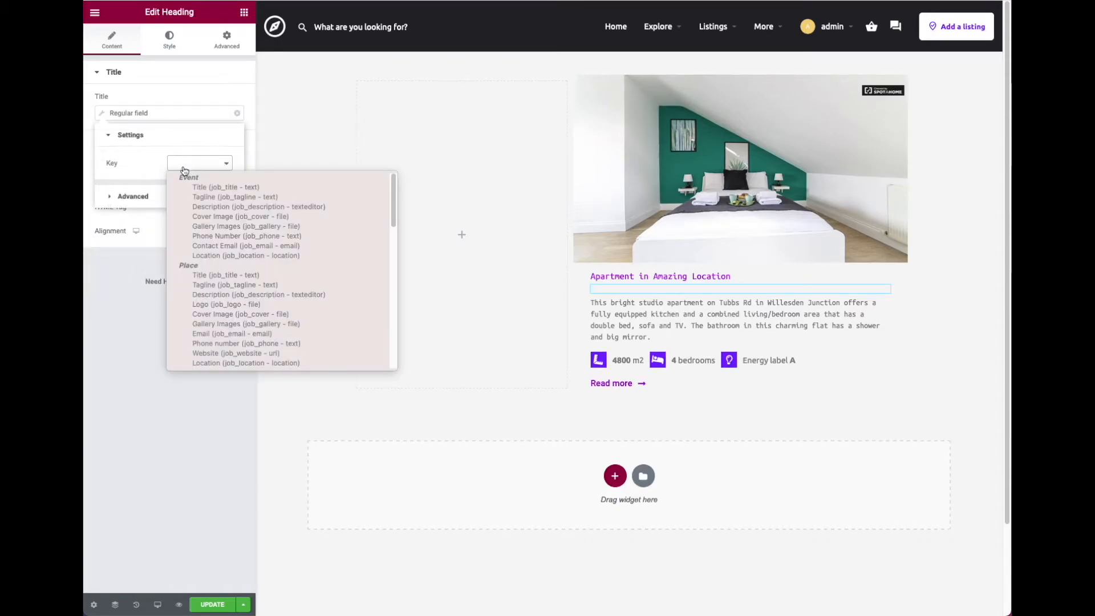
scroll(215, 241, down, 3)
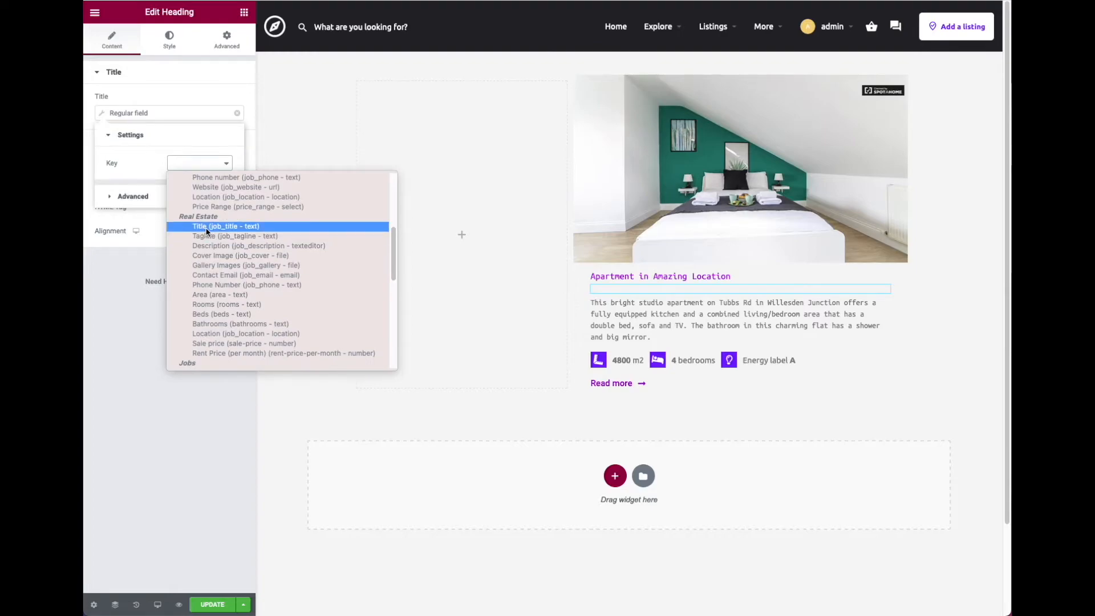
click(201, 227)
Step: Replace the description paragraph with the MyListing Regular field tag, using the Real Estate key Description (job_description - texteditor)
click(799, 339)
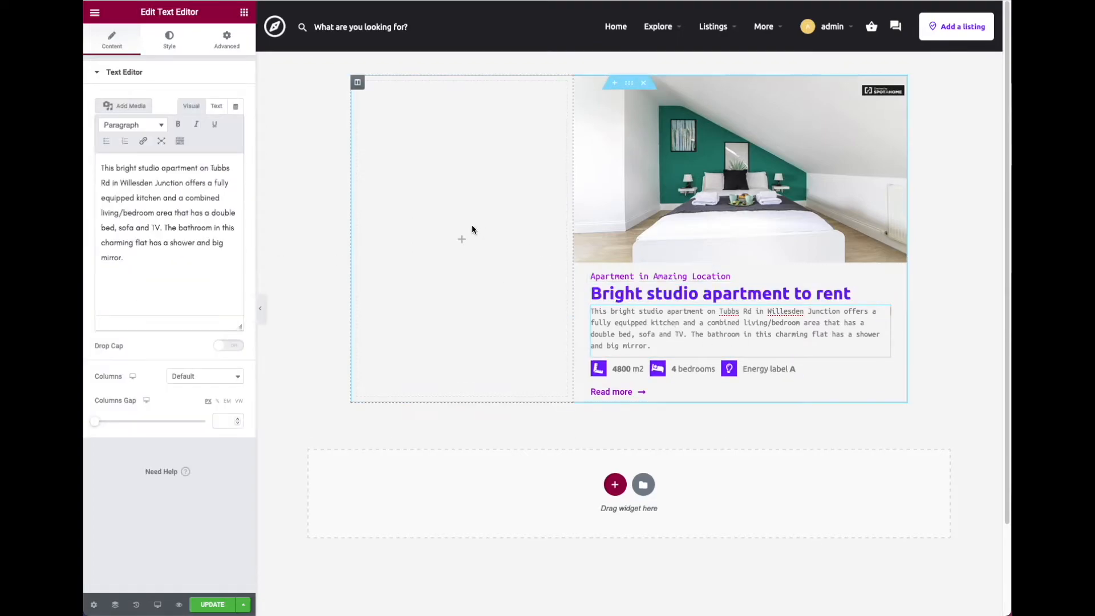
click(236, 106)
scroll(152, 249, down, 5)
scroll(153, 248, down, 5)
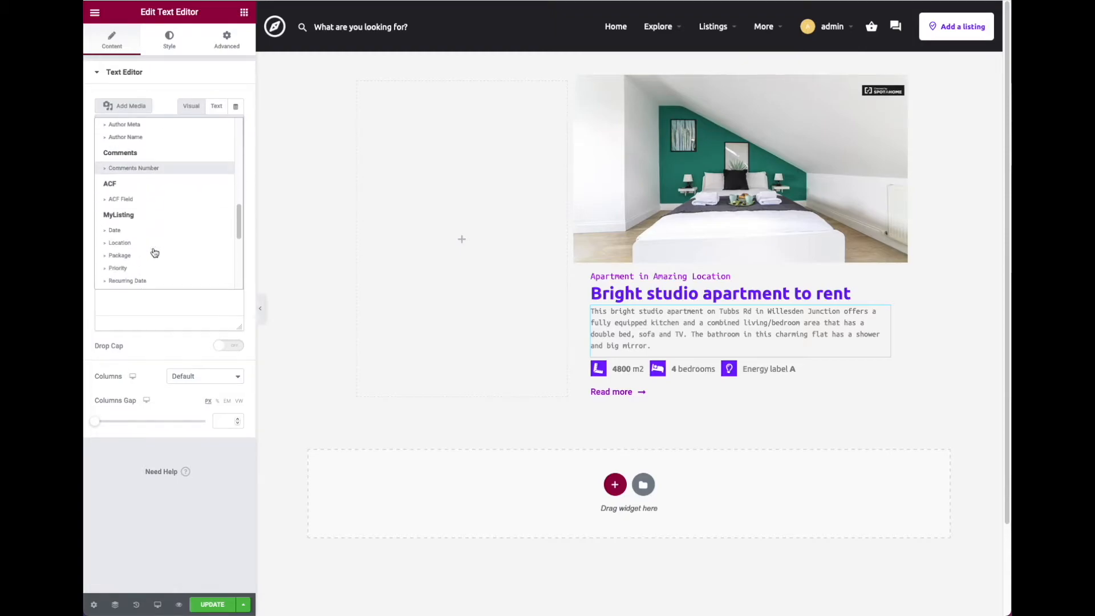
scroll(141, 245, down, 2)
click(135, 245)
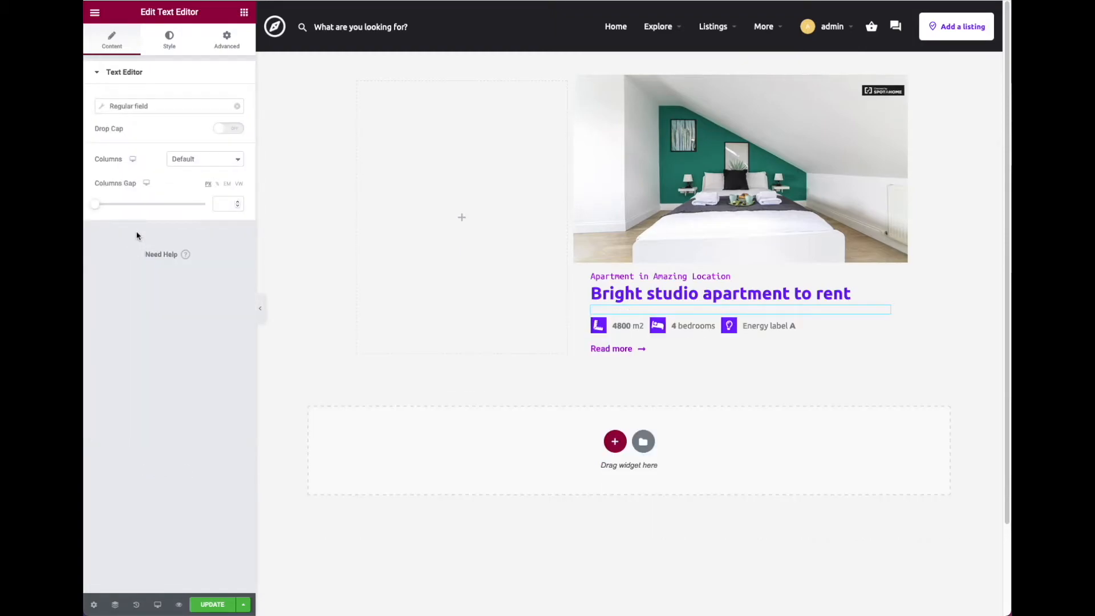
click(192, 109)
click(214, 157)
click(241, 288)
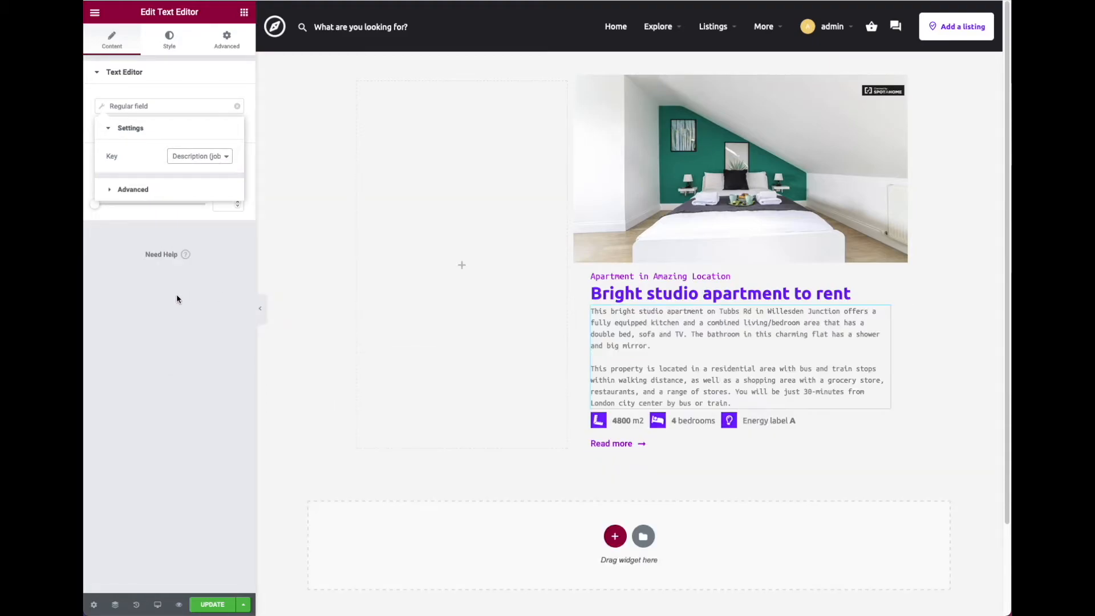
Step: Replace the "4800 m2" icon box description with the MyListing Regular field tag, using the Real Estate key Area (area - text)
click(628, 420)
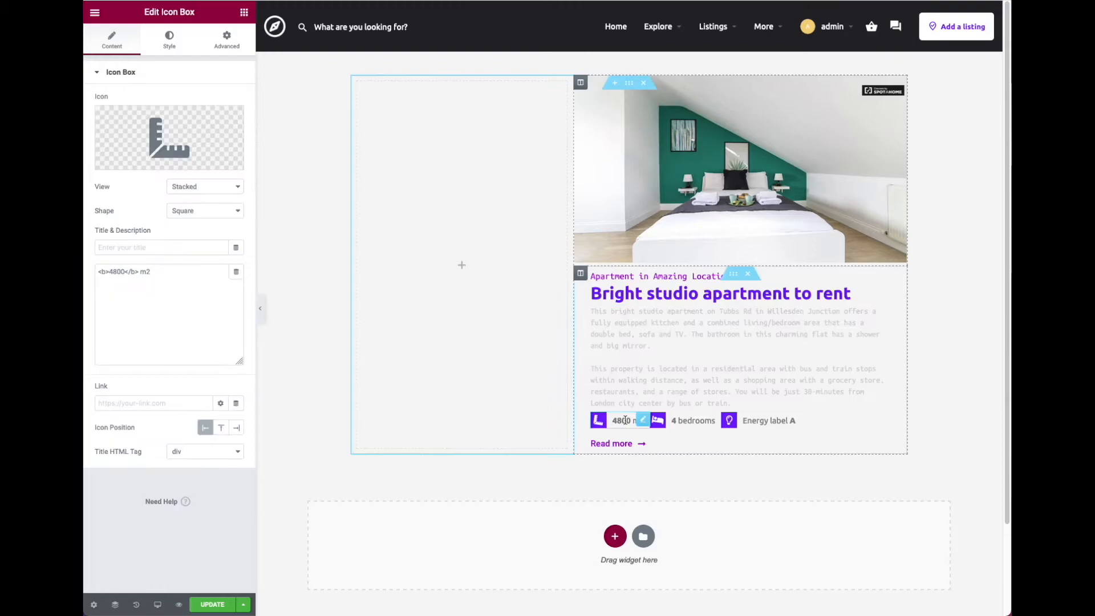
click(234, 278)
scroll(149, 359, down, 6)
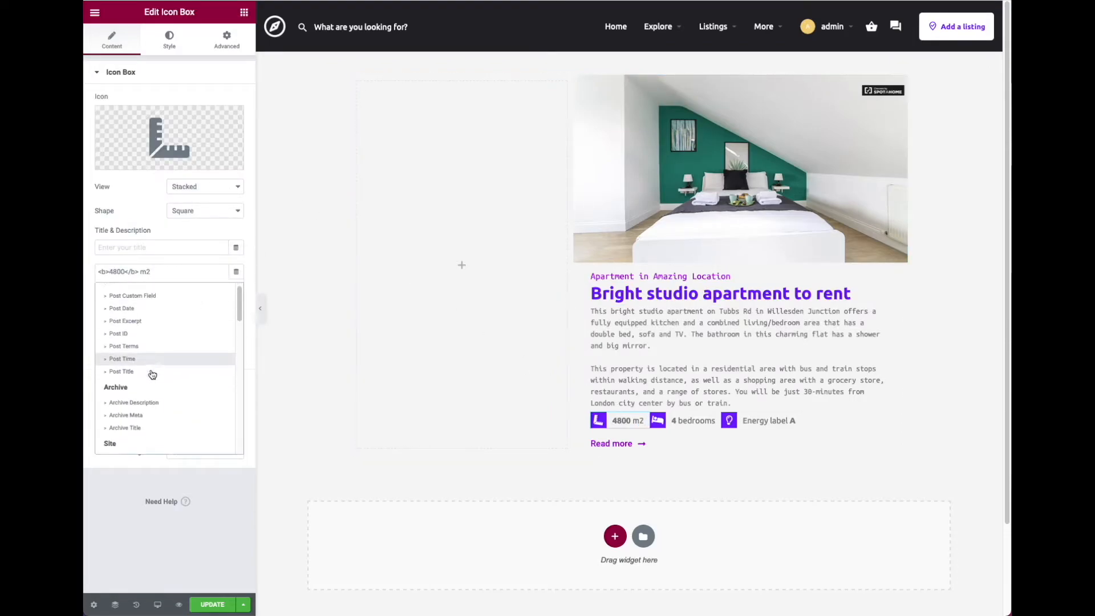
scroll(151, 374, down, 2)
scroll(151, 373, down, 4)
scroll(152, 374, down, 1)
scroll(151, 374, down, 1)
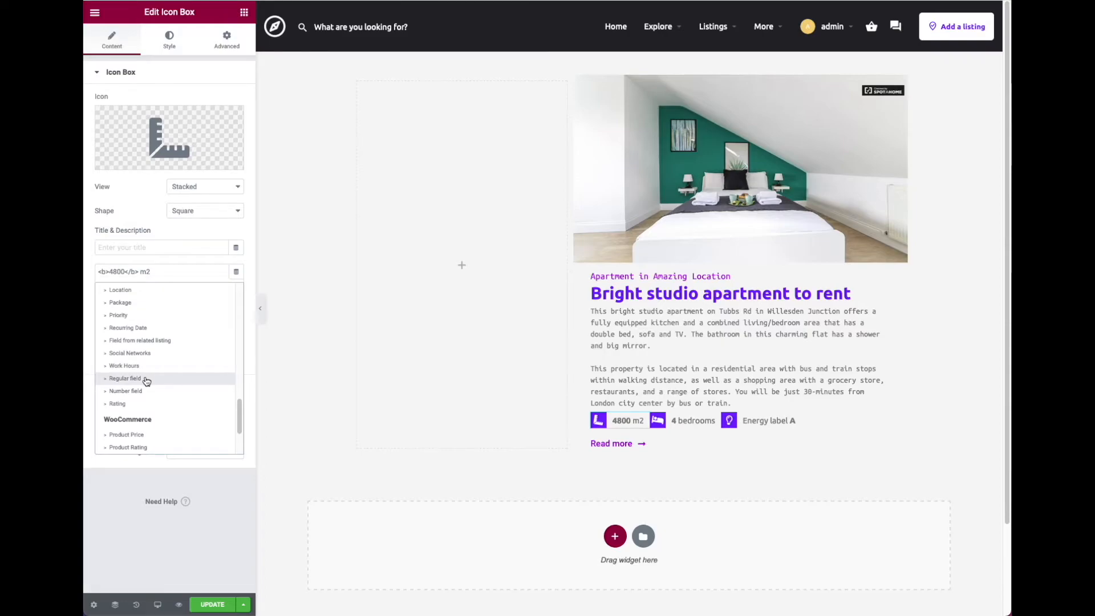
click(126, 379)
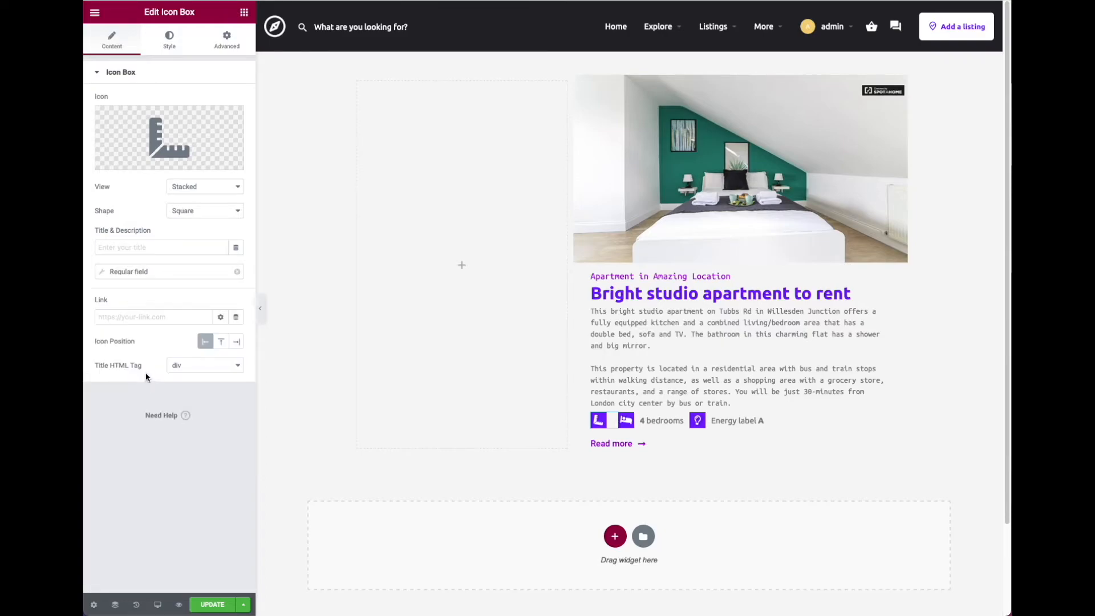
click(182, 276)
click(188, 323)
scroll(231, 379, down, 2)
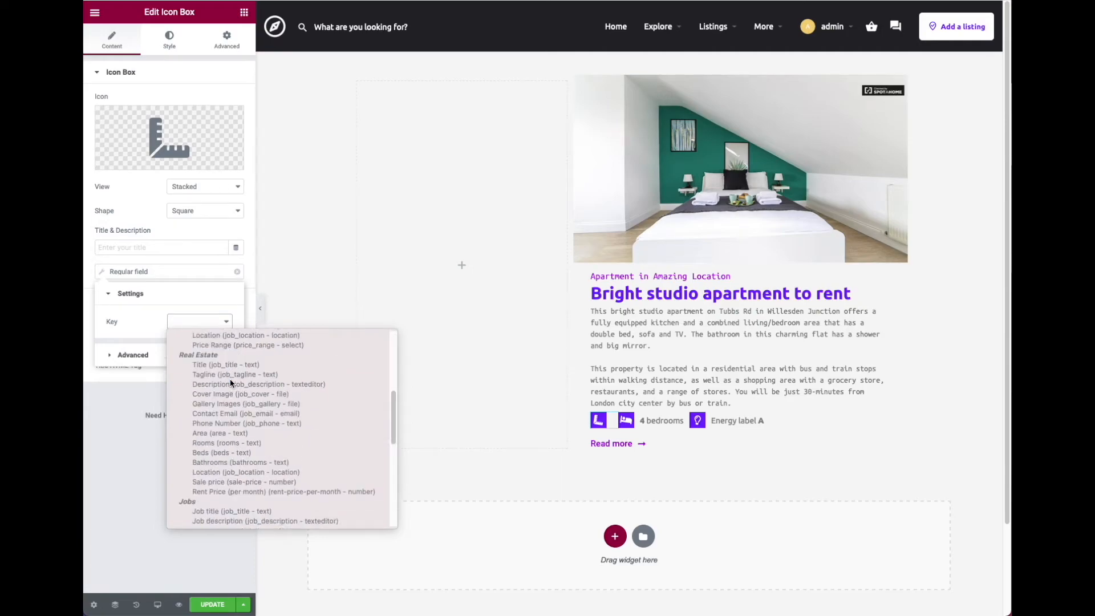
click(226, 424)
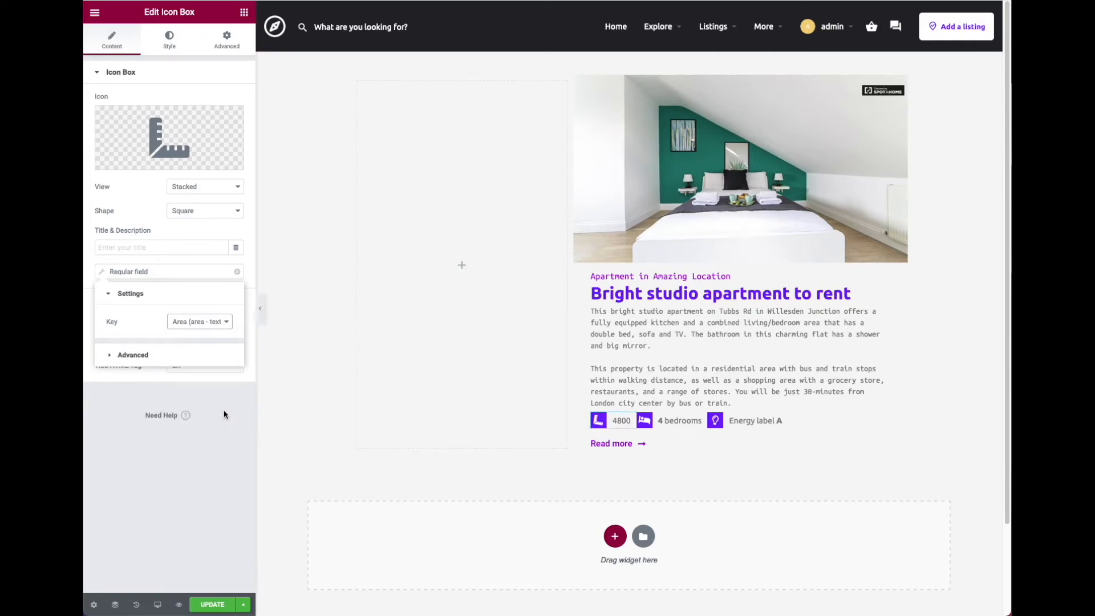
Step: Replace the "4 bedrooms" icon box description with the MyListing Regular field tag, using the Real Estate key Beds (beds - text)
click(666, 424)
click(236, 271)
scroll(154, 387, down, 5)
scroll(152, 401, down, 8)
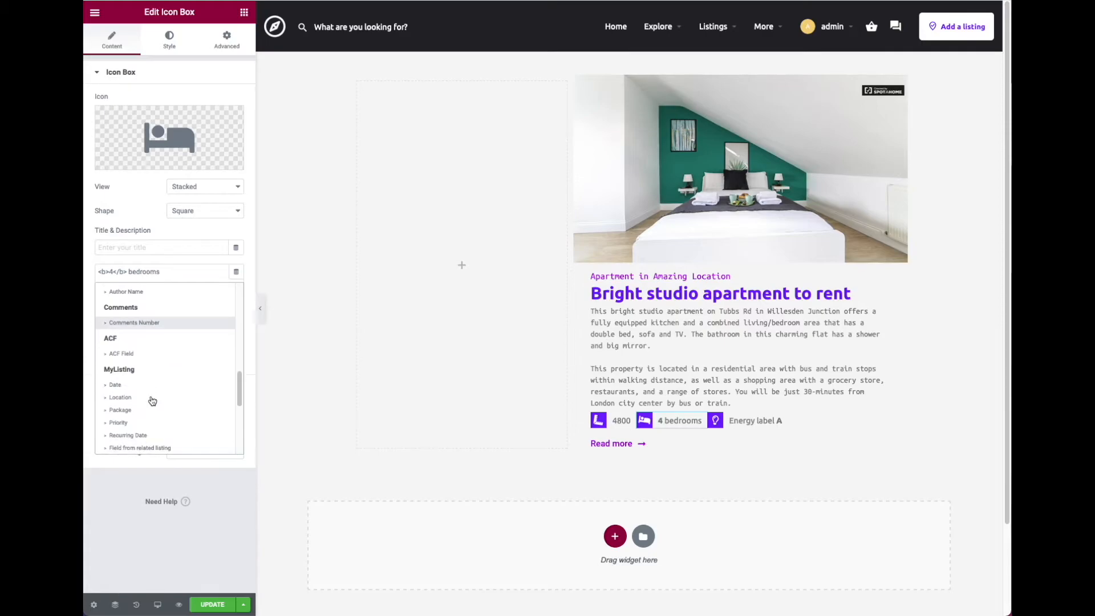
click(131, 329)
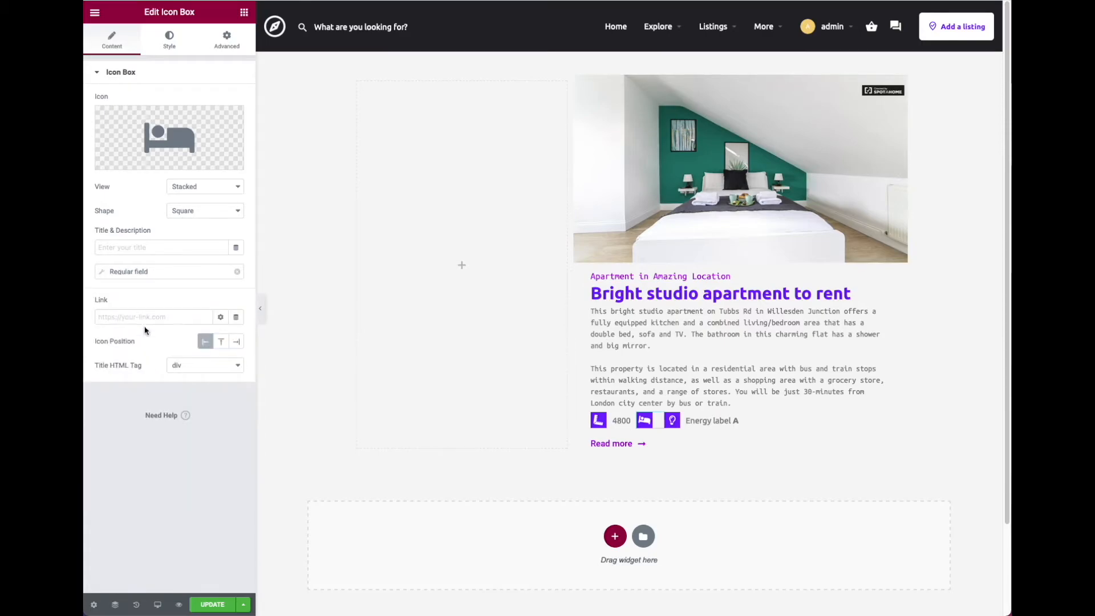
click(188, 271)
click(204, 323)
scroll(216, 392, down, 5)
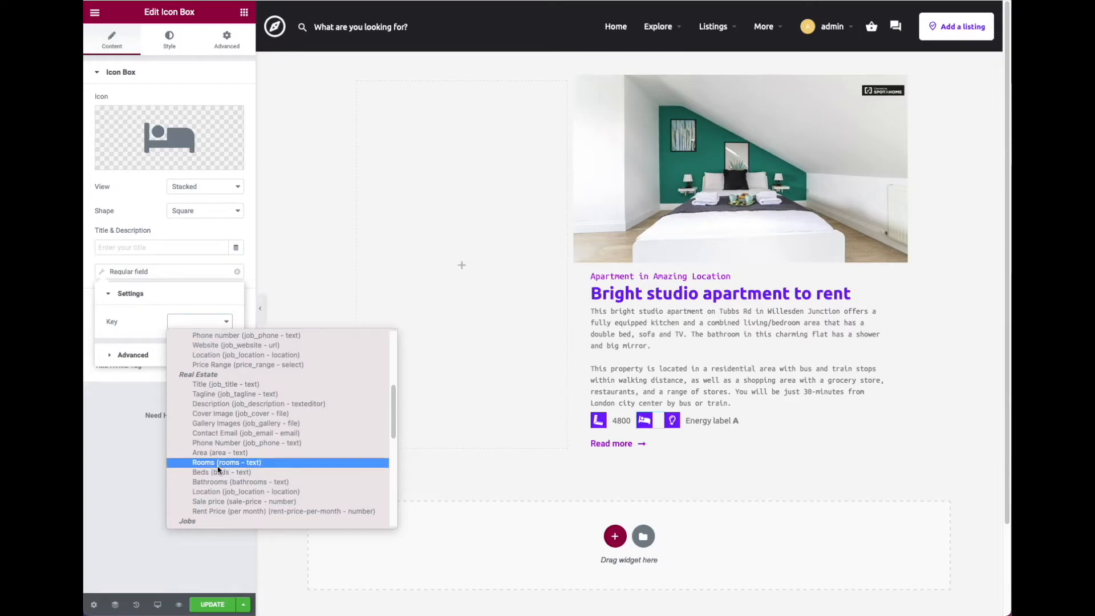
Step: Replace the "Energy label A" icon box description with the MyListing Regular field tag, using the Real Estate key Bathrooms (bathrooms - text)
click(735, 421)
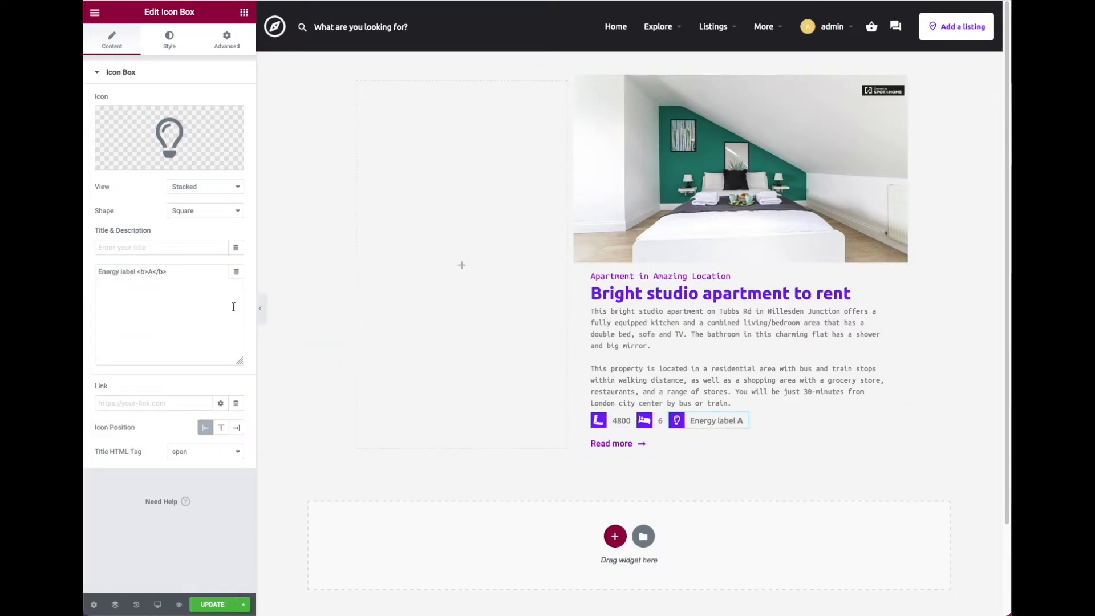
click(235, 272)
scroll(211, 362, down, 5)
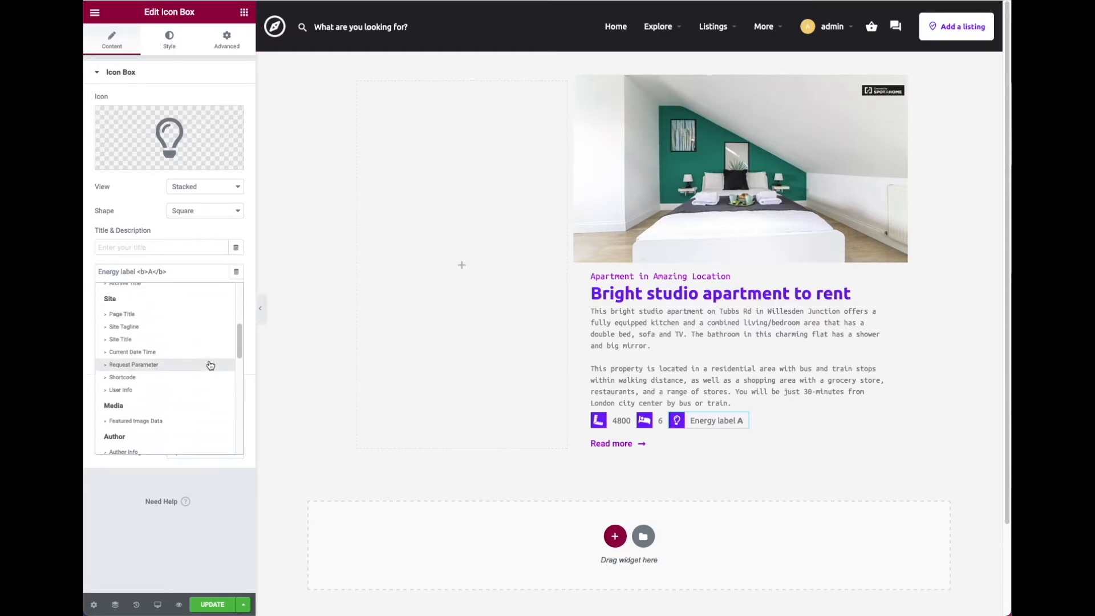
scroll(131, 411, down, 5)
click(116, 380)
click(200, 276)
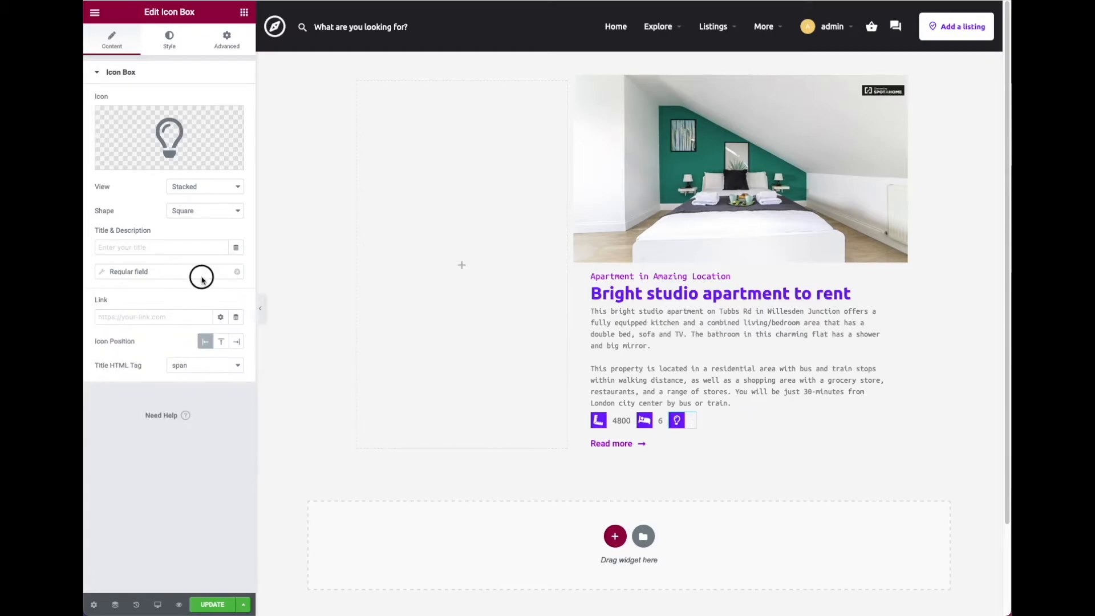
click(209, 323)
scroll(221, 415, down, 3)
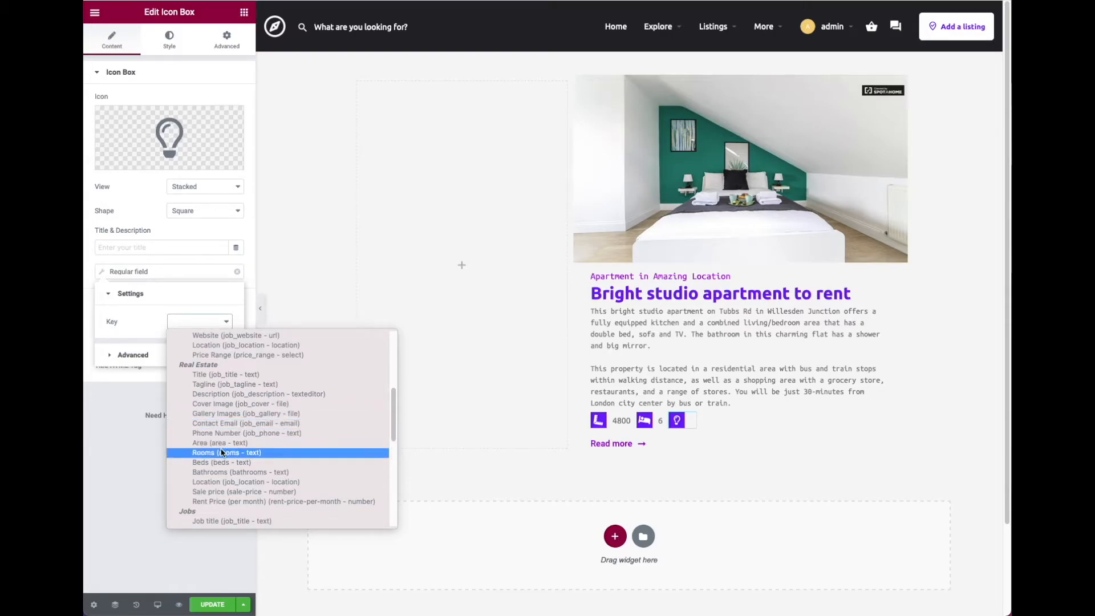
click(221, 472)
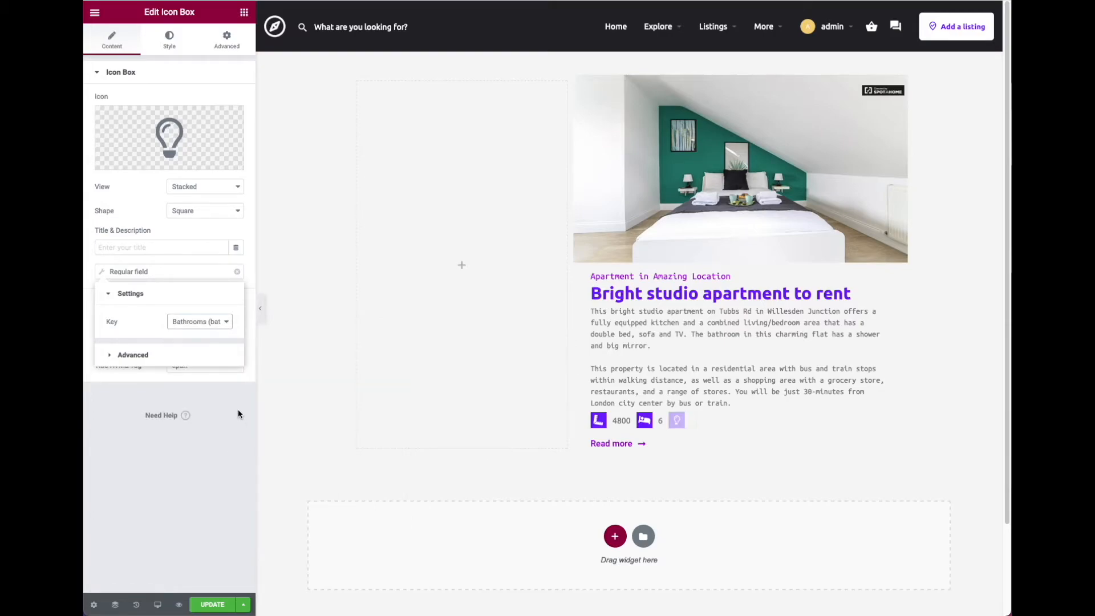
click(175, 435)
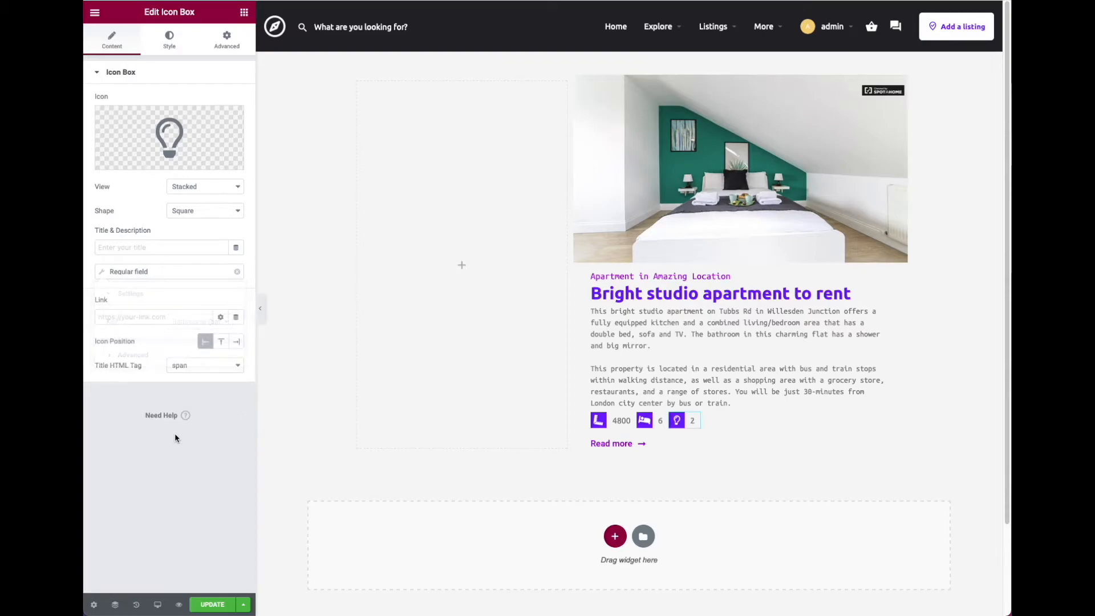
Step: Replace the lightbulb icon of the bathrooms icon box with the Bath icon from the icon library
click(642, 443)
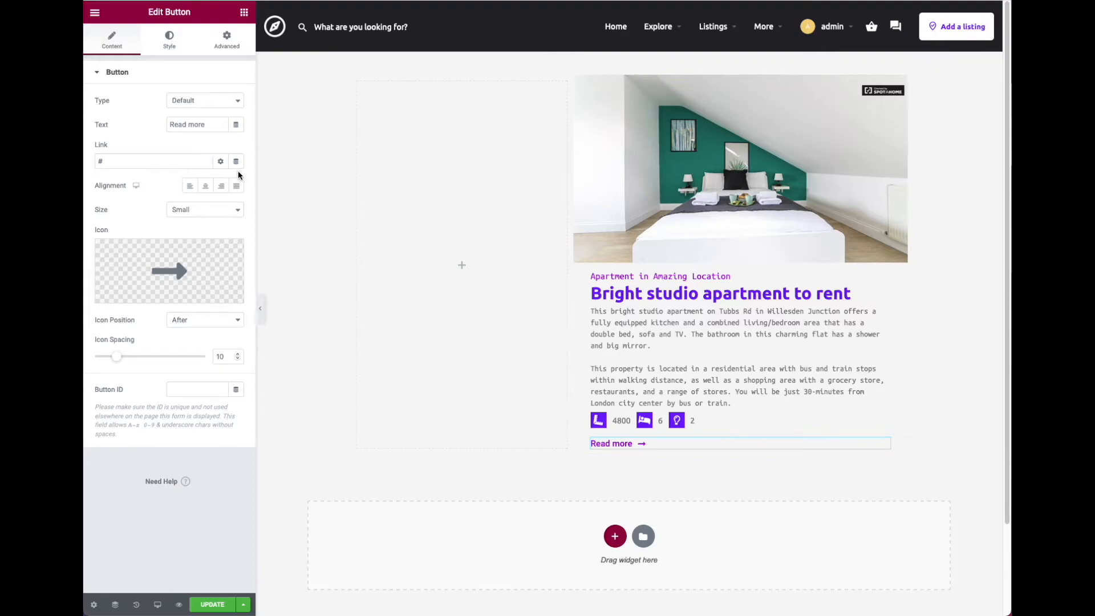
click(671, 351)
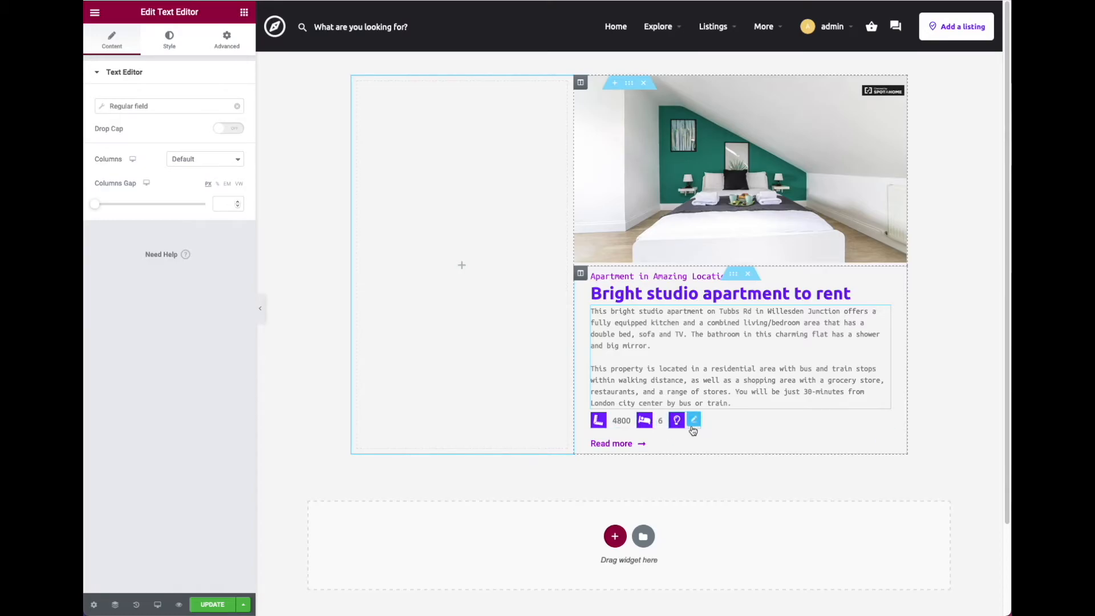
click(694, 427)
click(169, 137)
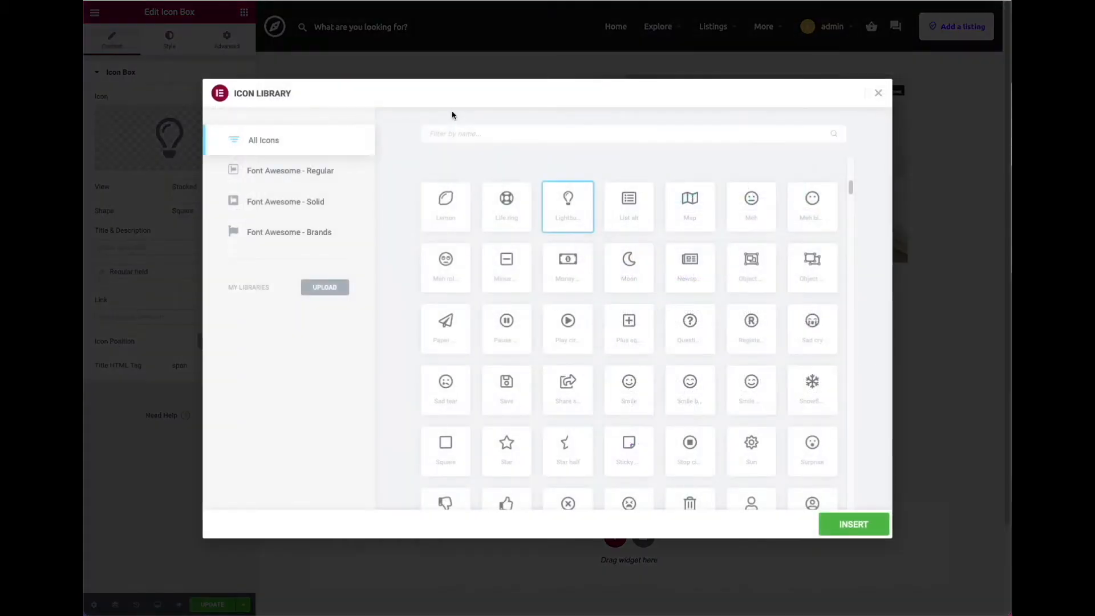
text(bath)
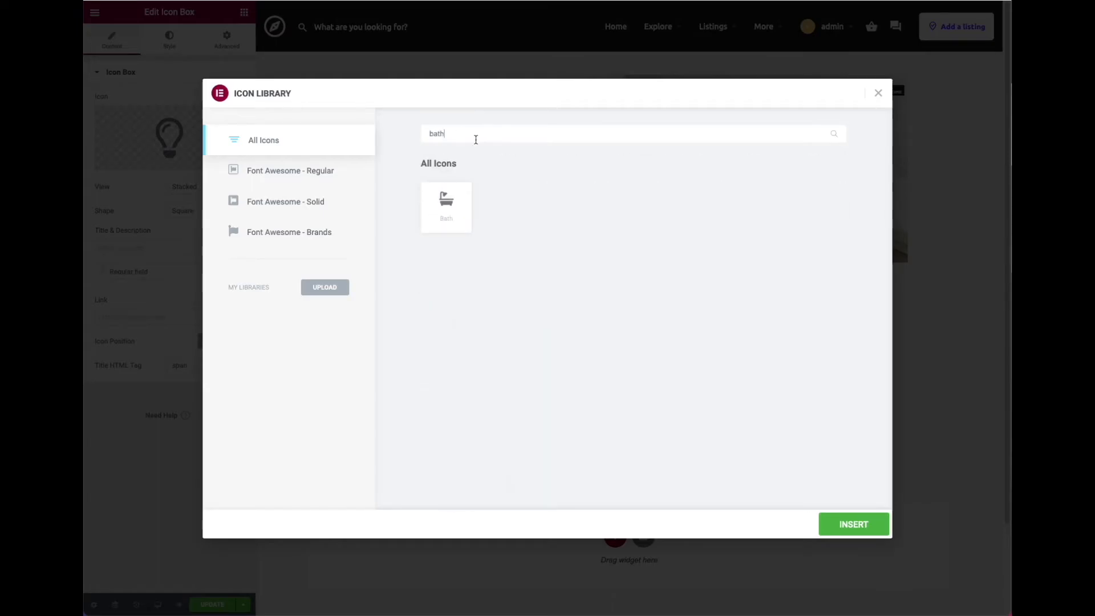
click(444, 203)
click(854, 524)
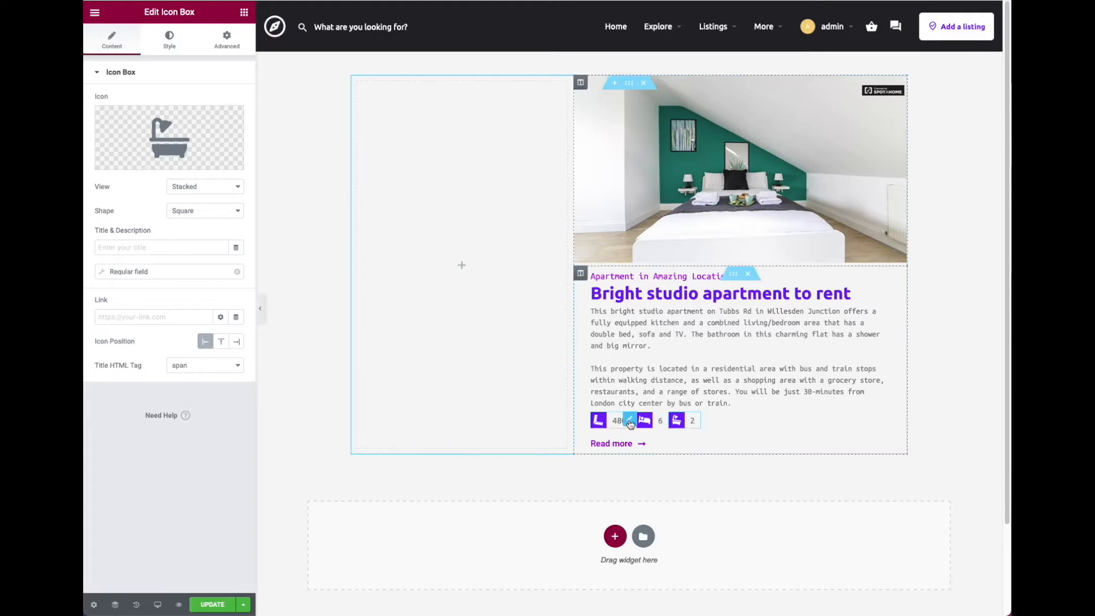
Step: Add "m2" as the After text of the Area dynamic field in the first icon box
click(598, 421)
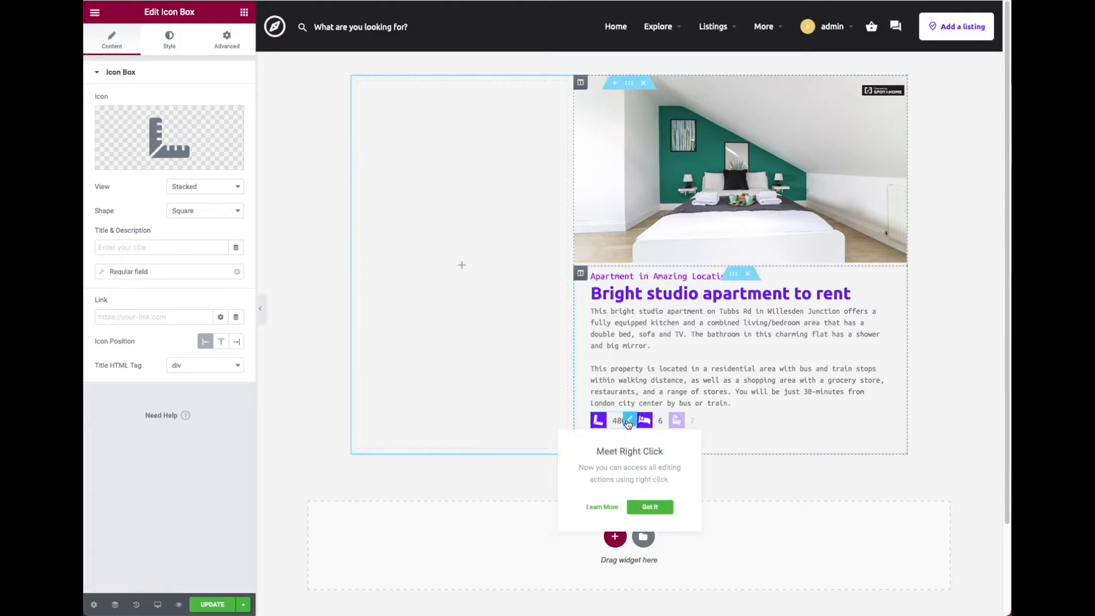
click(149, 274)
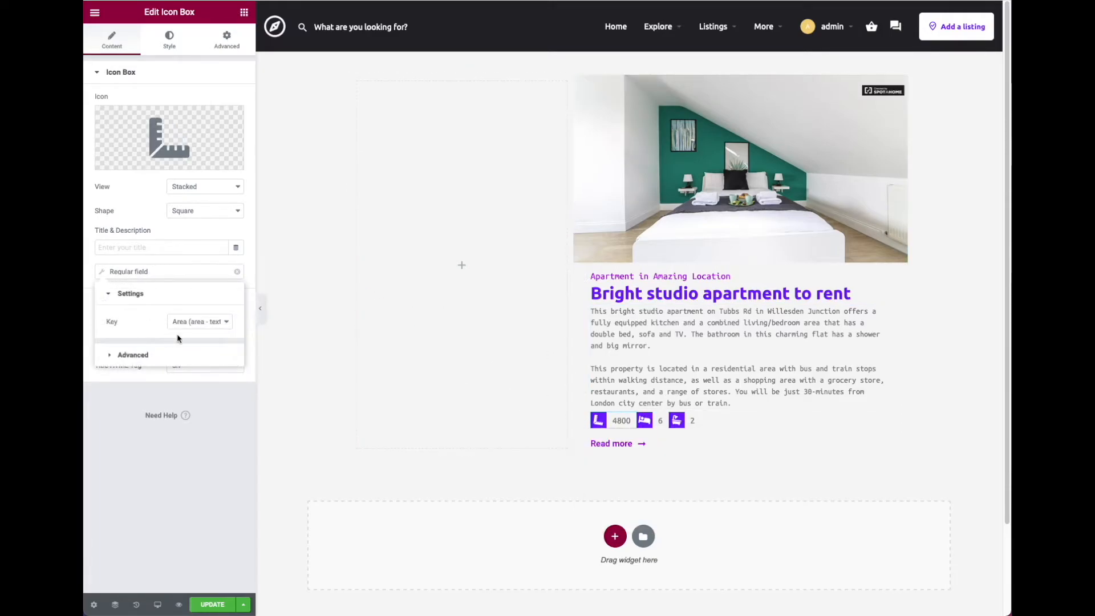
click(137, 355)
click(185, 375)
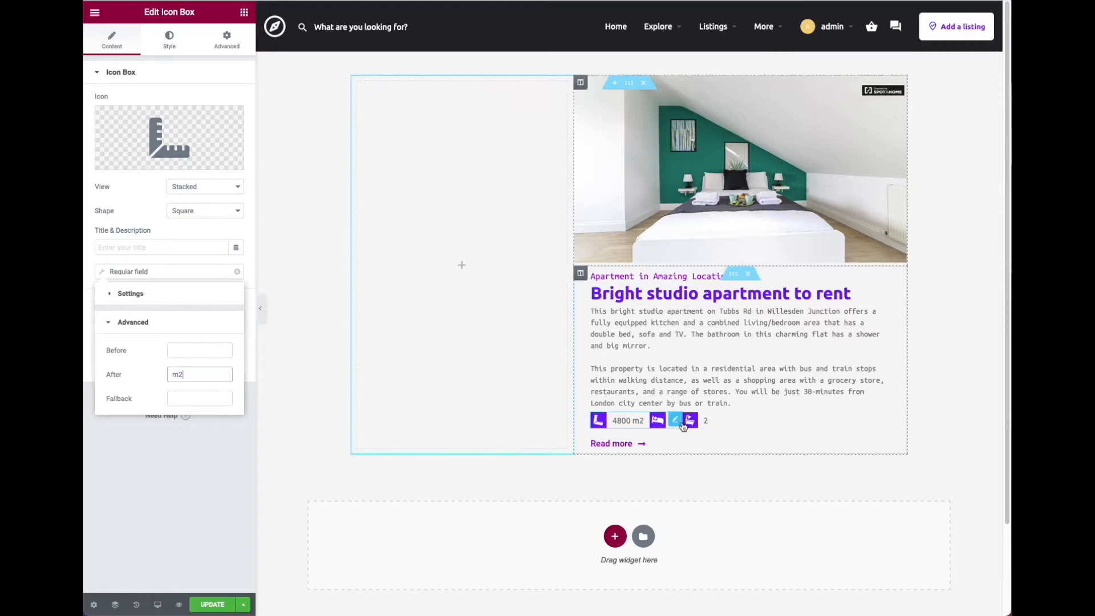
Step: Add "bedrooms" as the After text of the Beds dynamic field in the bed icon box
click(683, 427)
click(152, 266)
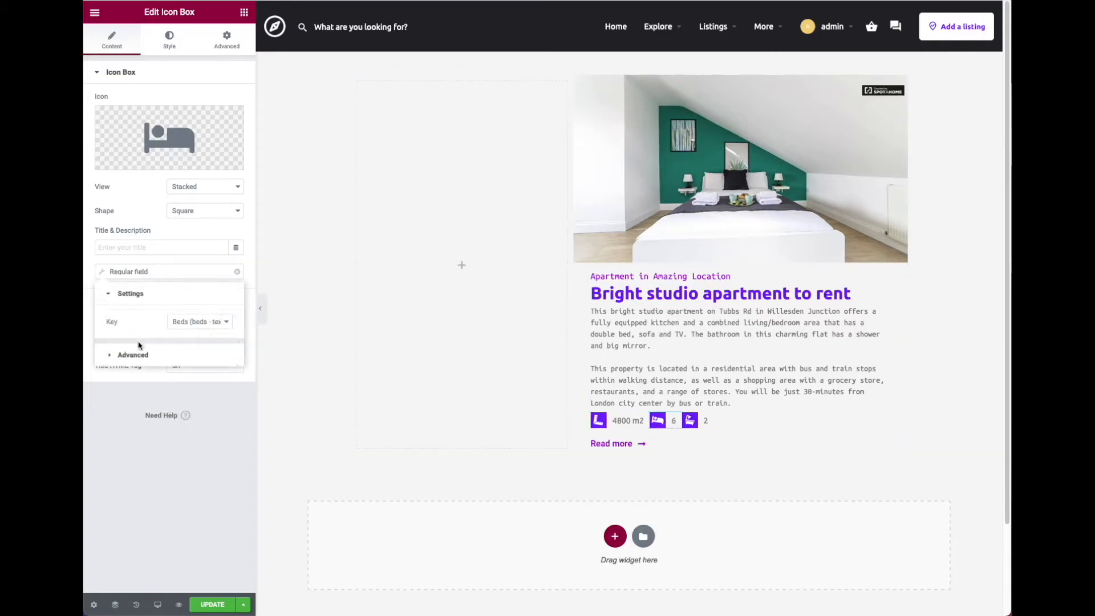
click(150, 356)
click(207, 375)
text(bedrooms)
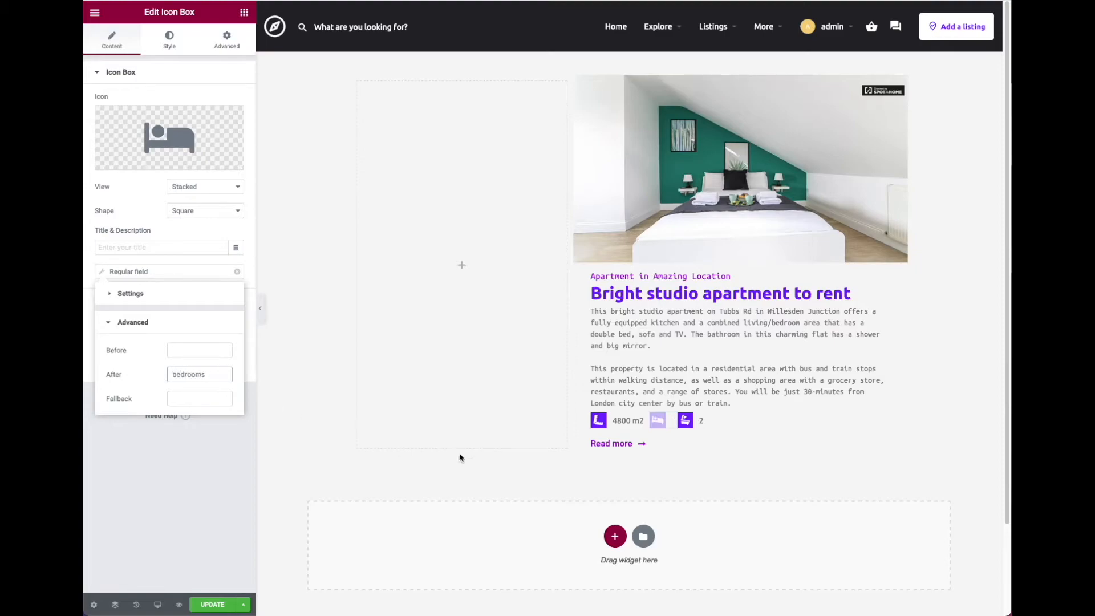
Step: Add "bathrooms" as the After text of the Bathrooms dynamic field in the bath icon box
click(740, 421)
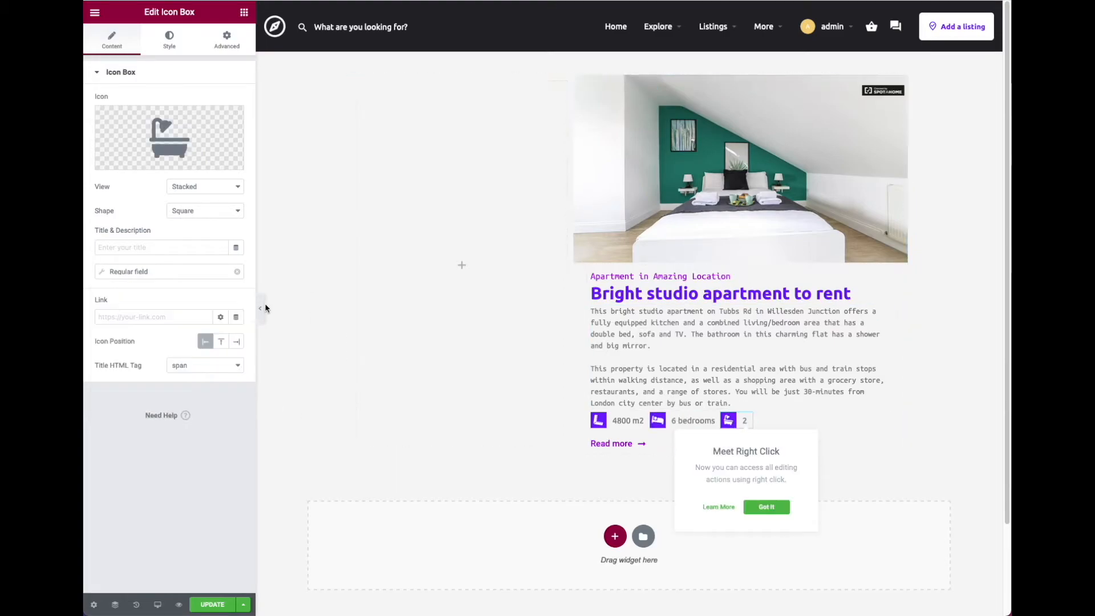
click(157, 272)
click(162, 355)
click(180, 372)
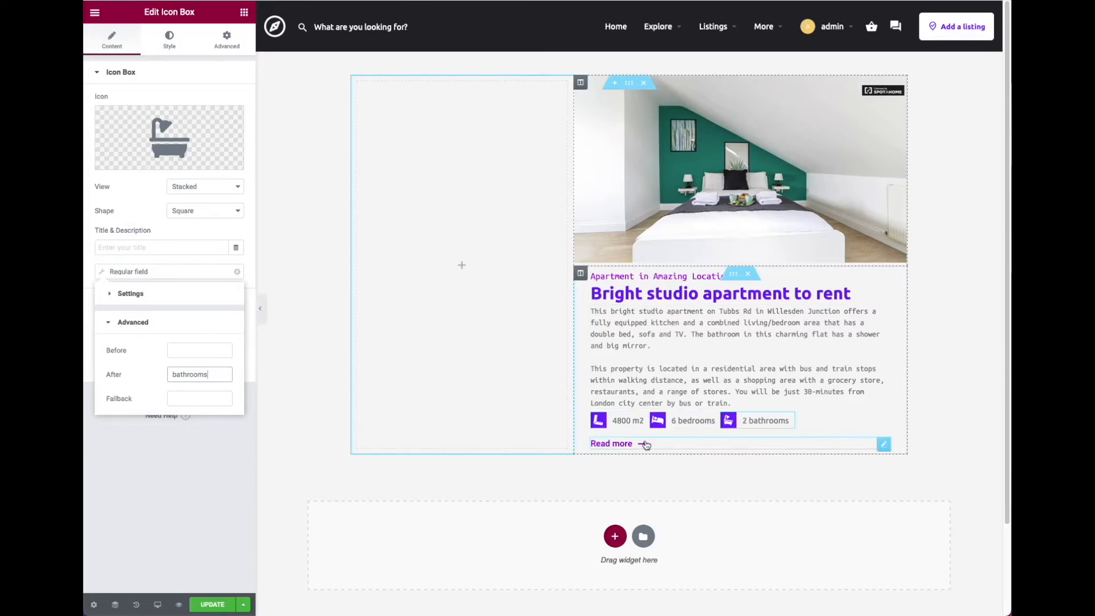
Step: Link the "Read more" button to the Post URL dynamic tag
click(696, 445)
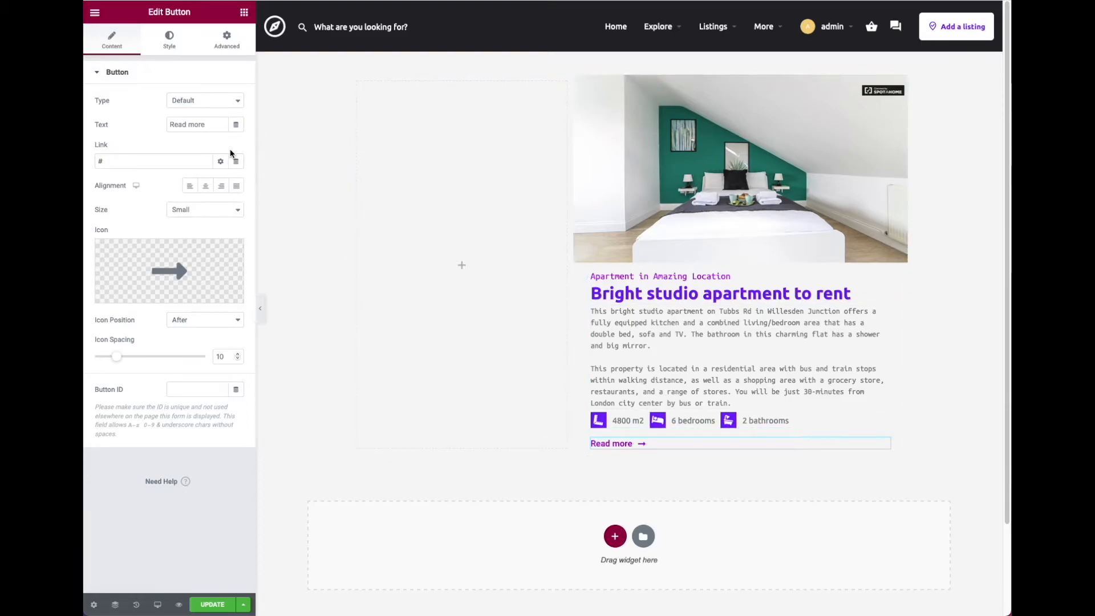
click(233, 163)
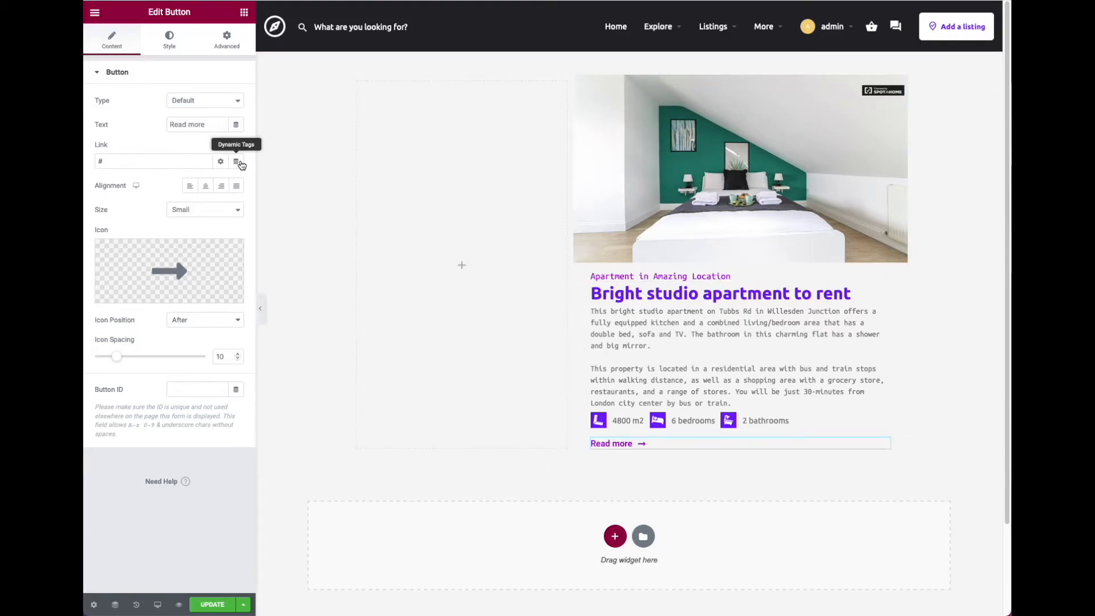
click(239, 162)
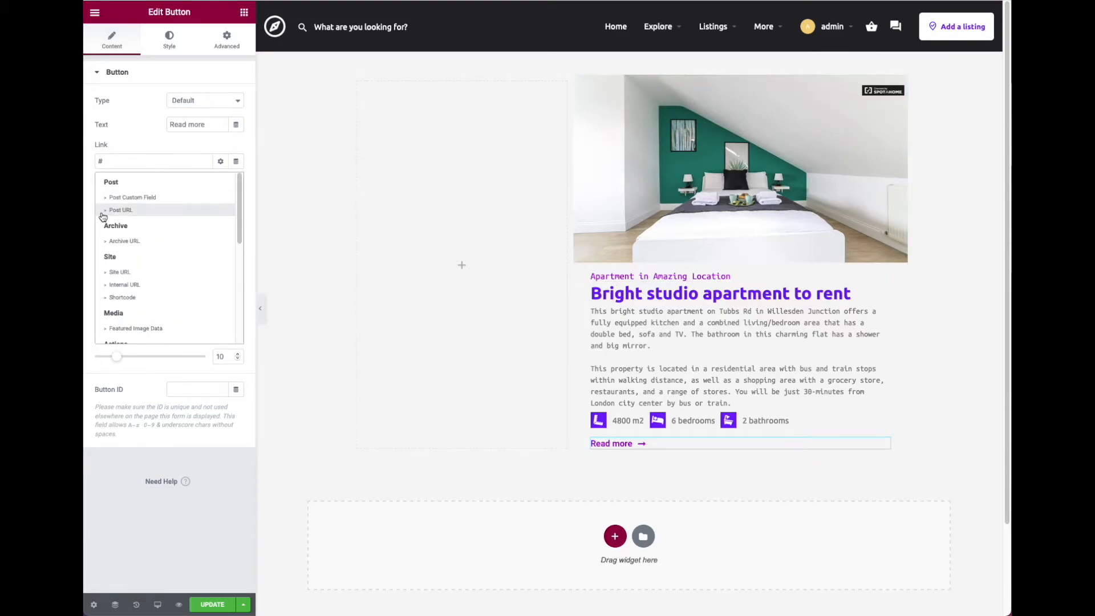
click(135, 211)
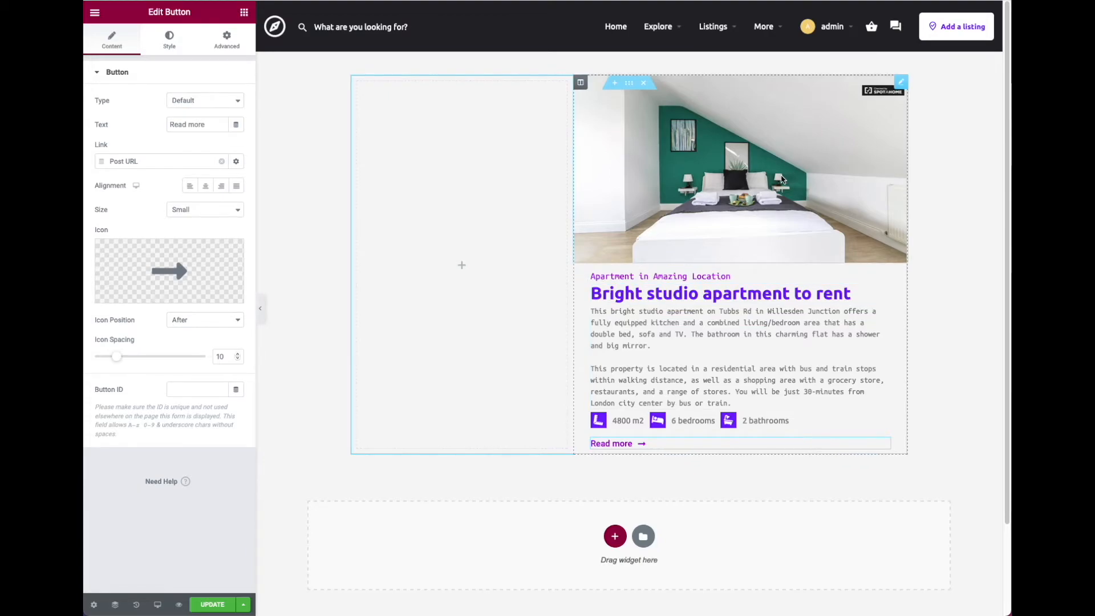
Step: Replace the static image with the MyListing Image tag, using the Real Estate key Cover Image (job_cover - file)
click(783, 179)
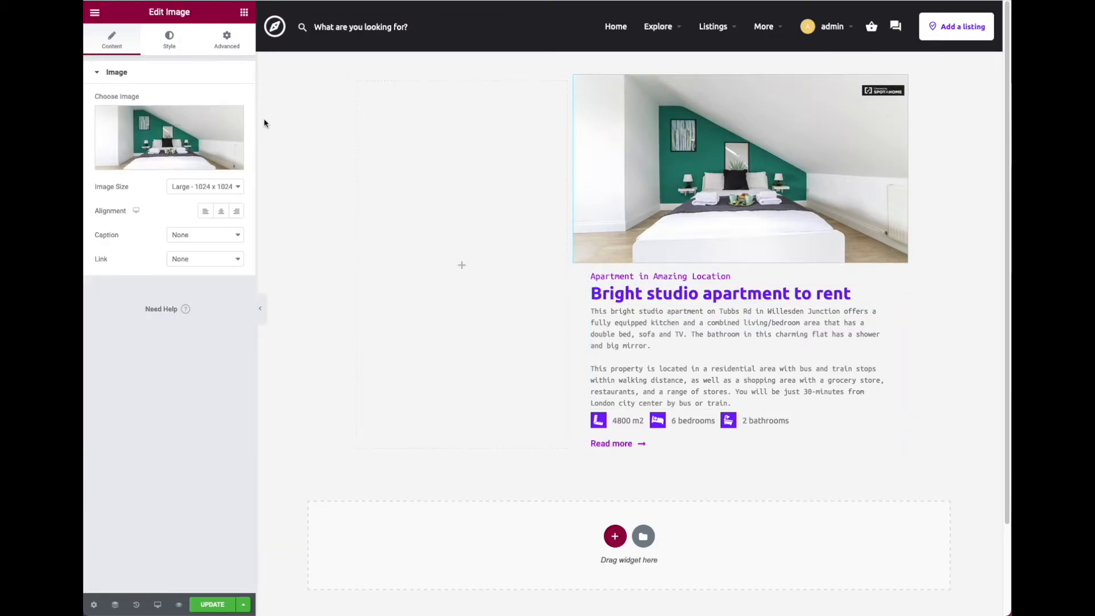
mouse_move(231, 123)
click(232, 120)
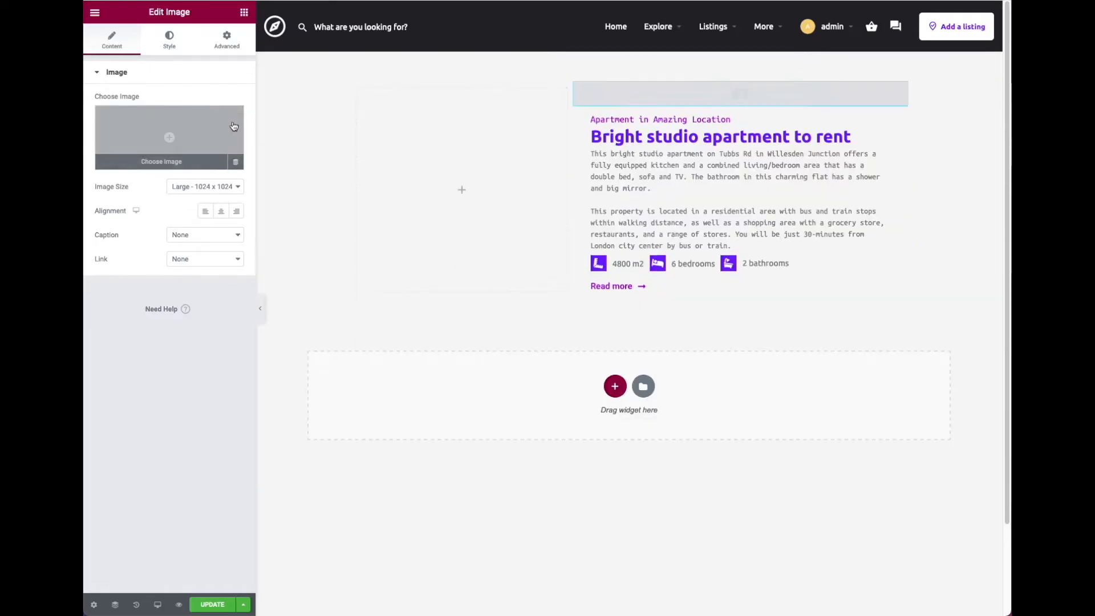
click(237, 162)
scroll(214, 246, down, 2)
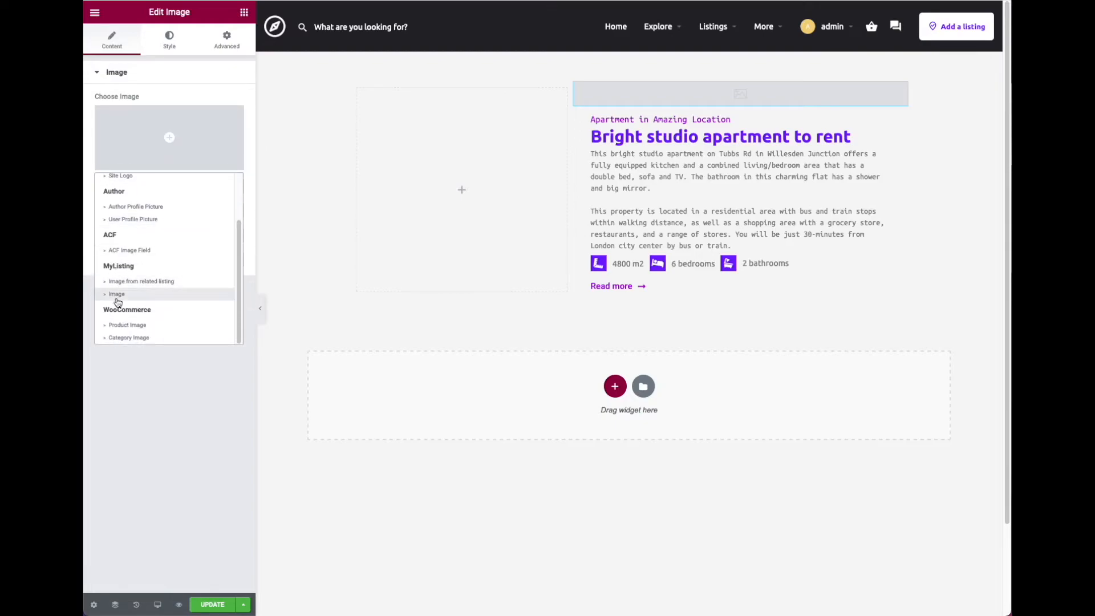
click(116, 294)
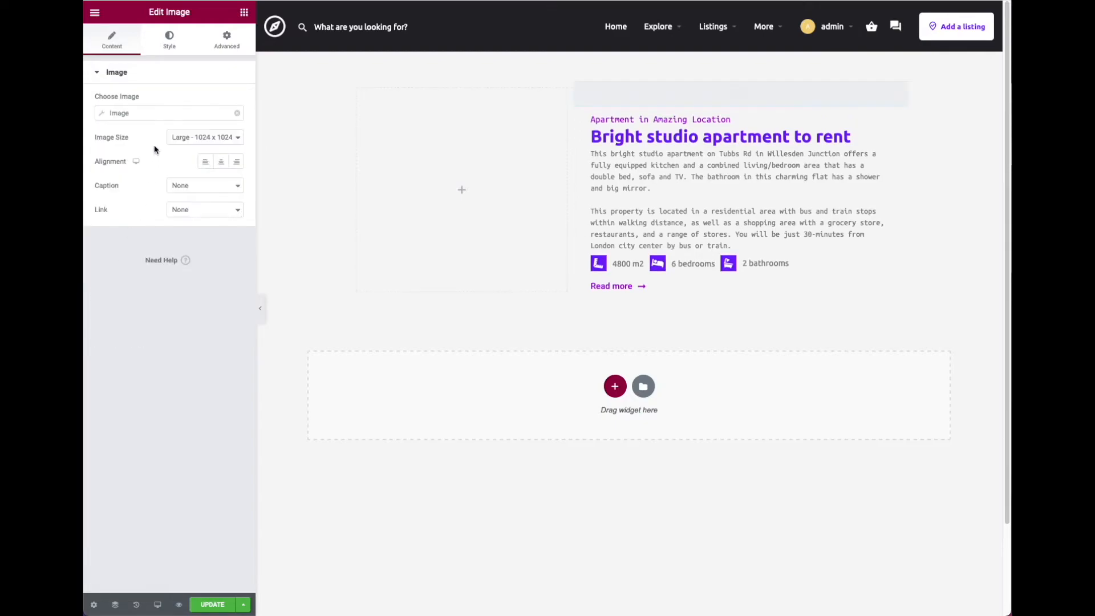
click(156, 112)
click(195, 163)
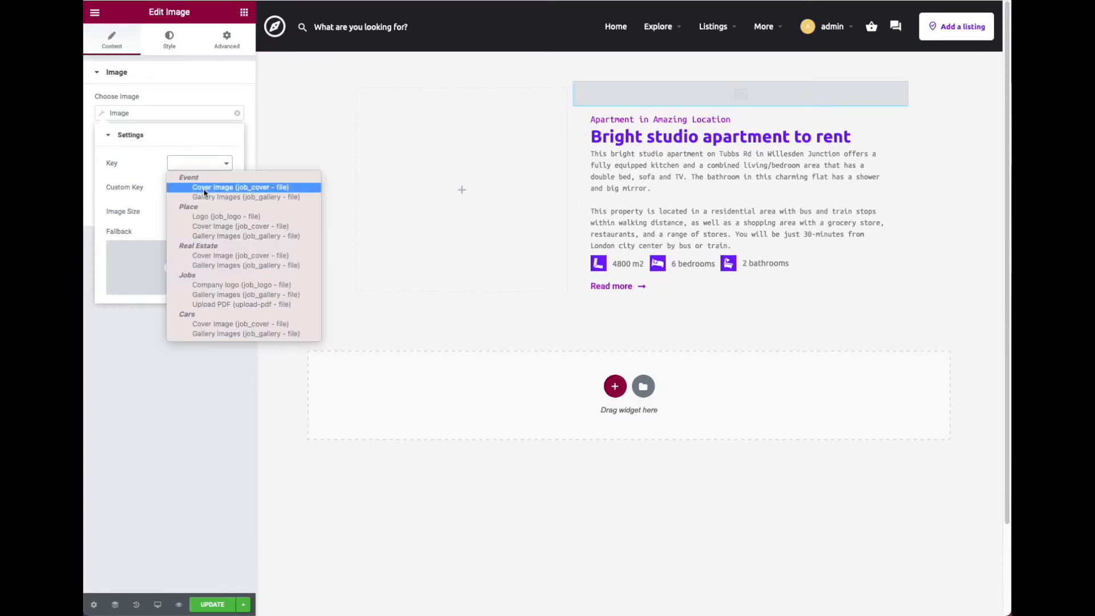
click(219, 258)
Step: Try the large (1024 x 1024) size for the dynamic cover image, then settle on medium_large (768 x auto)
click(210, 193)
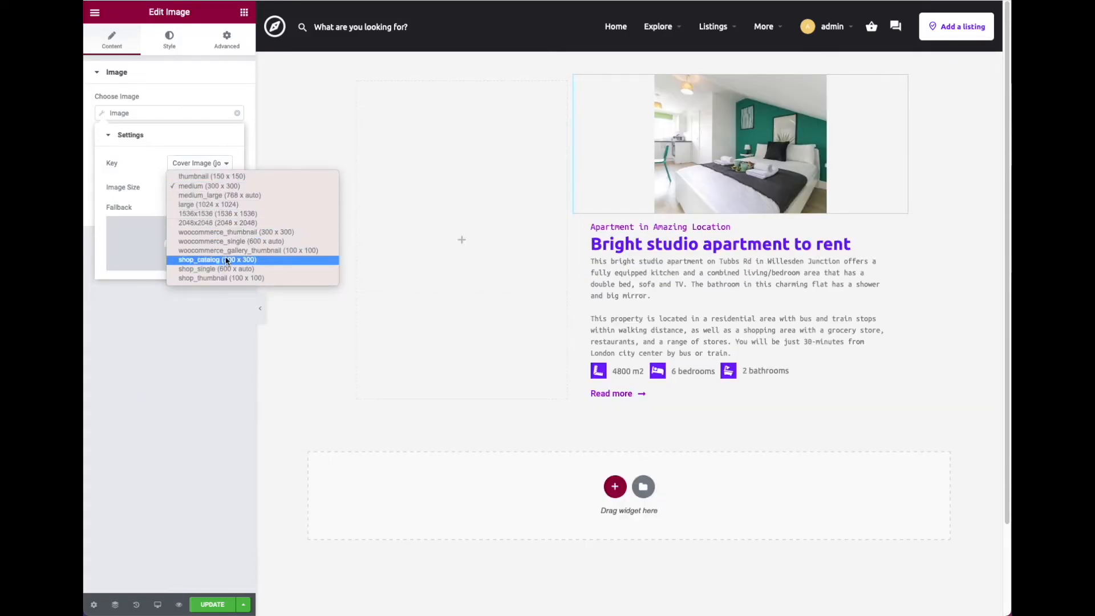
click(252, 207)
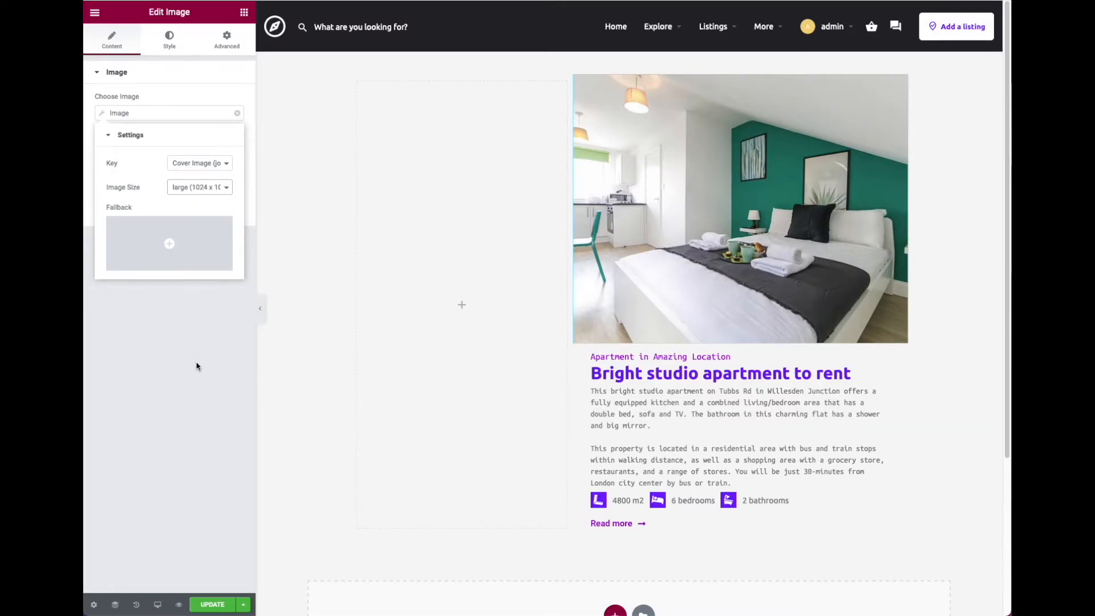
click(208, 188)
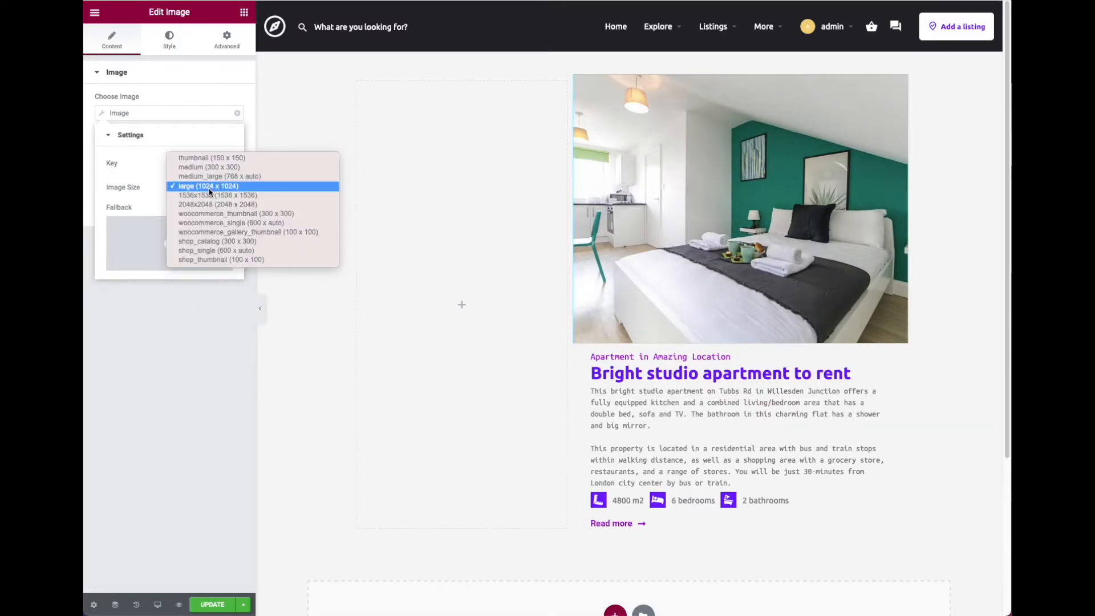
click(211, 176)
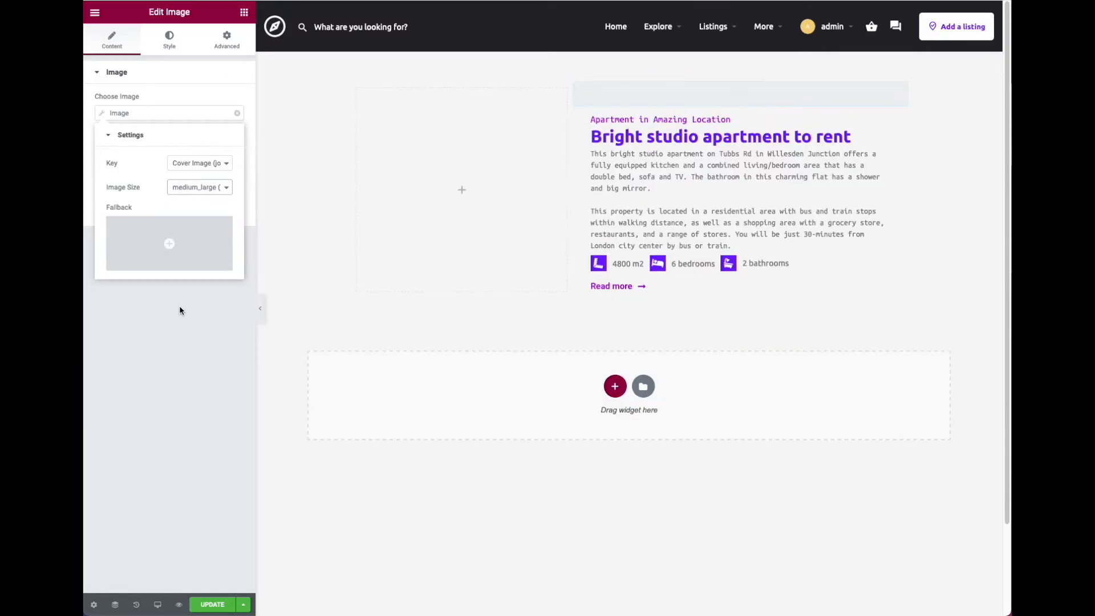
click(174, 323)
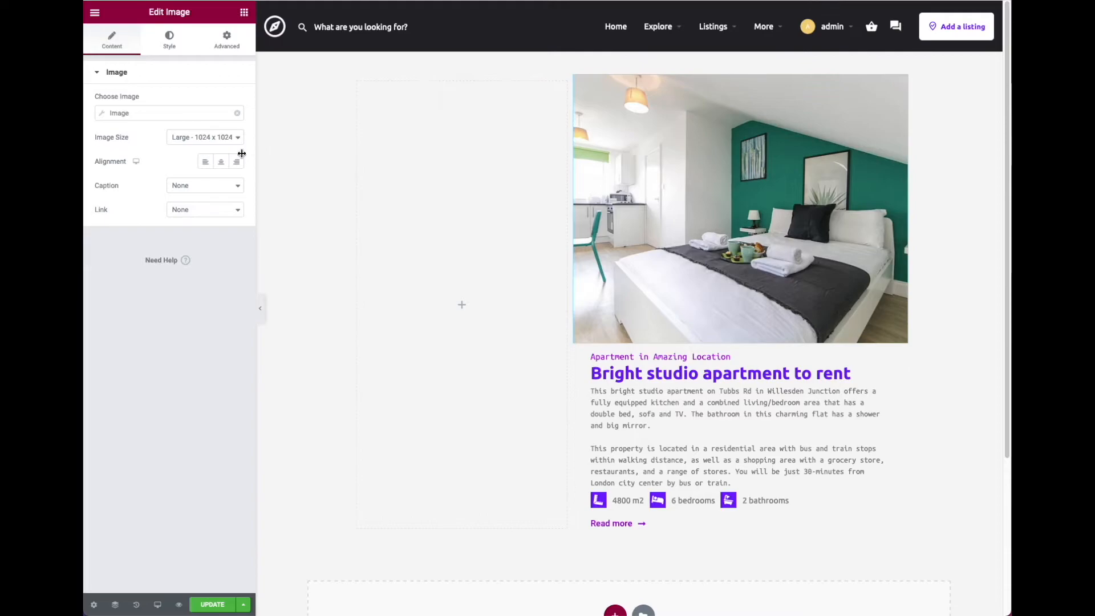
Step: Set the image widget's own size to Full, change it to Medium Large - 768 x 0, and update the template
click(197, 138)
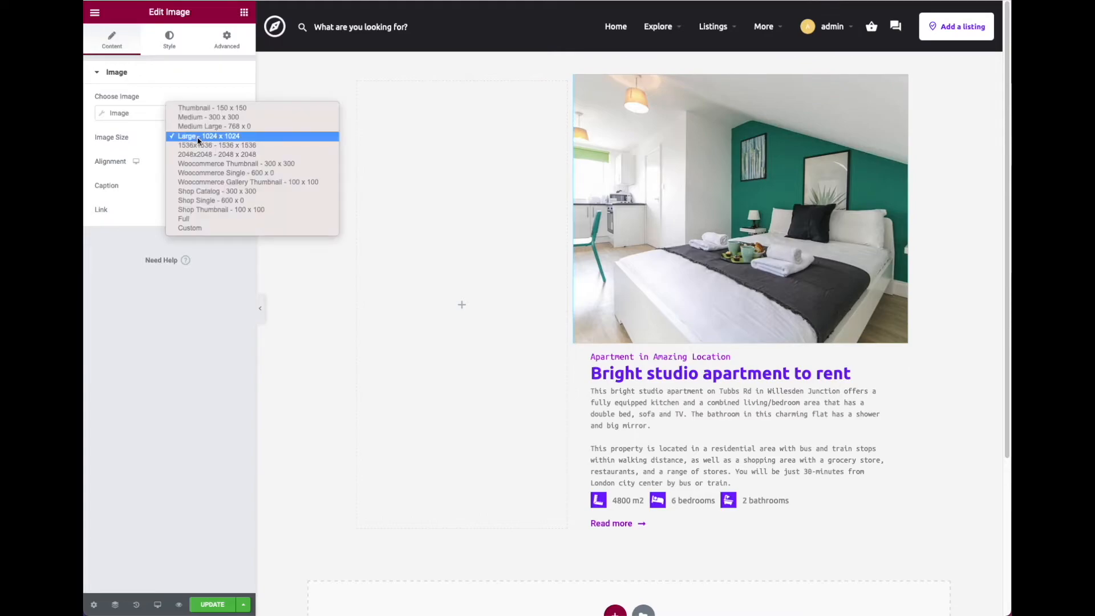
click(205, 219)
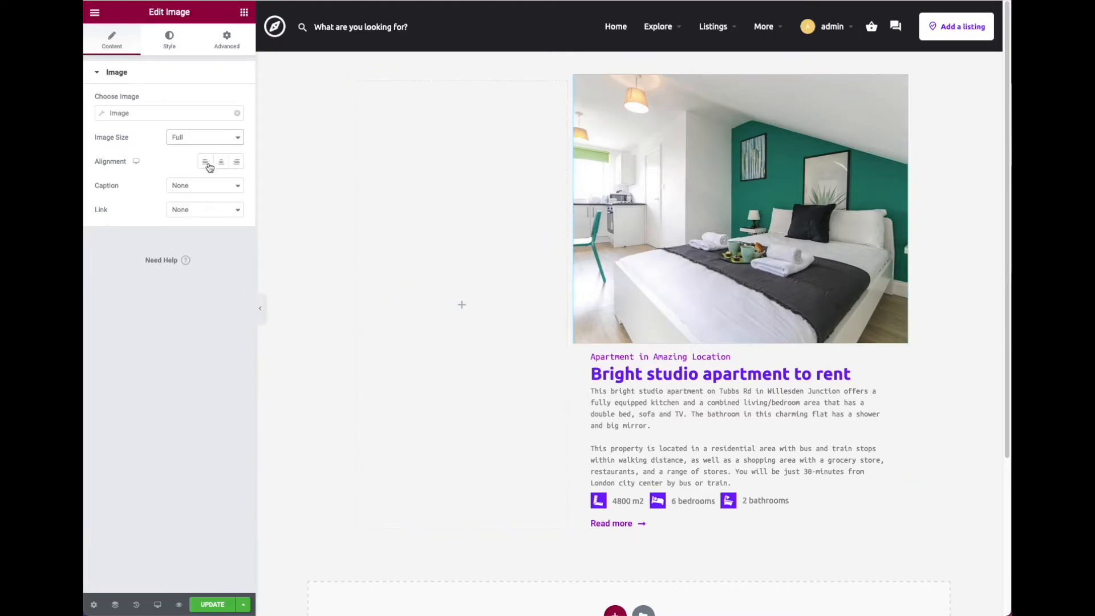
click(206, 139)
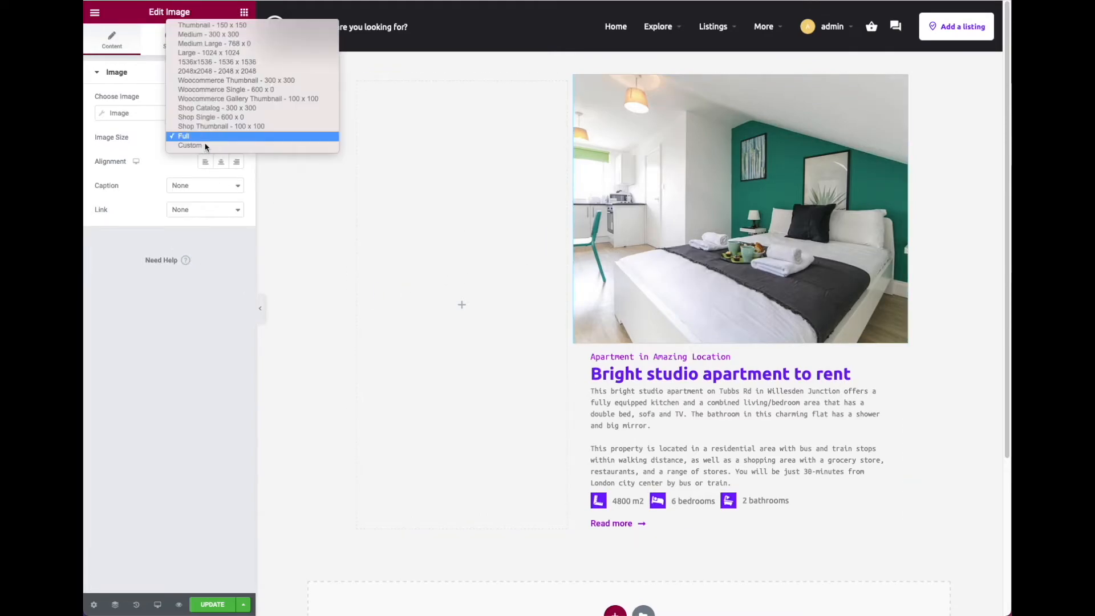
click(245, 44)
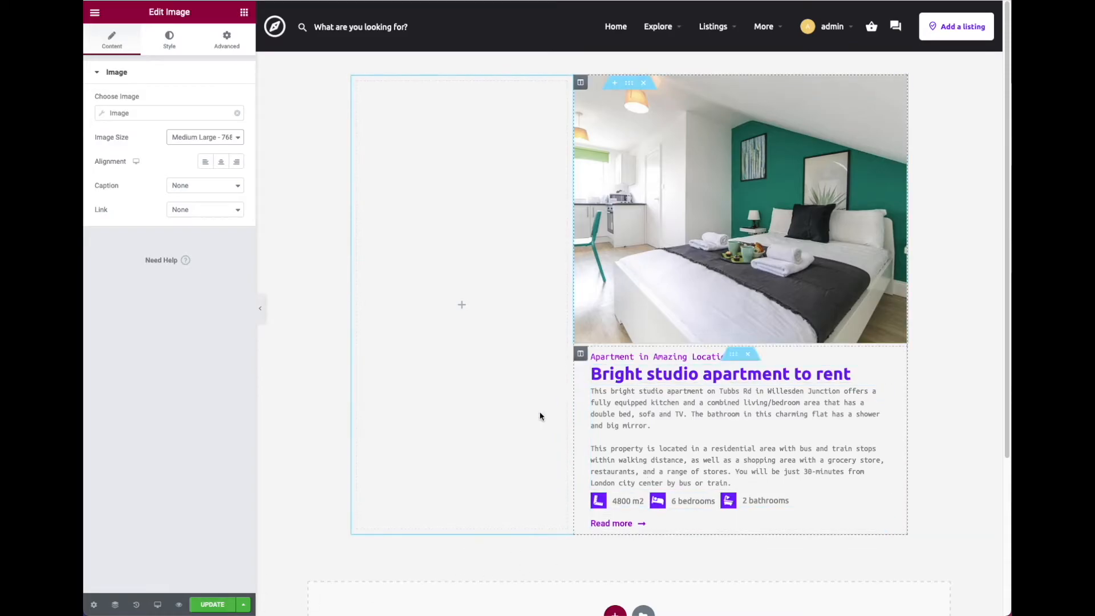
click(227, 599)
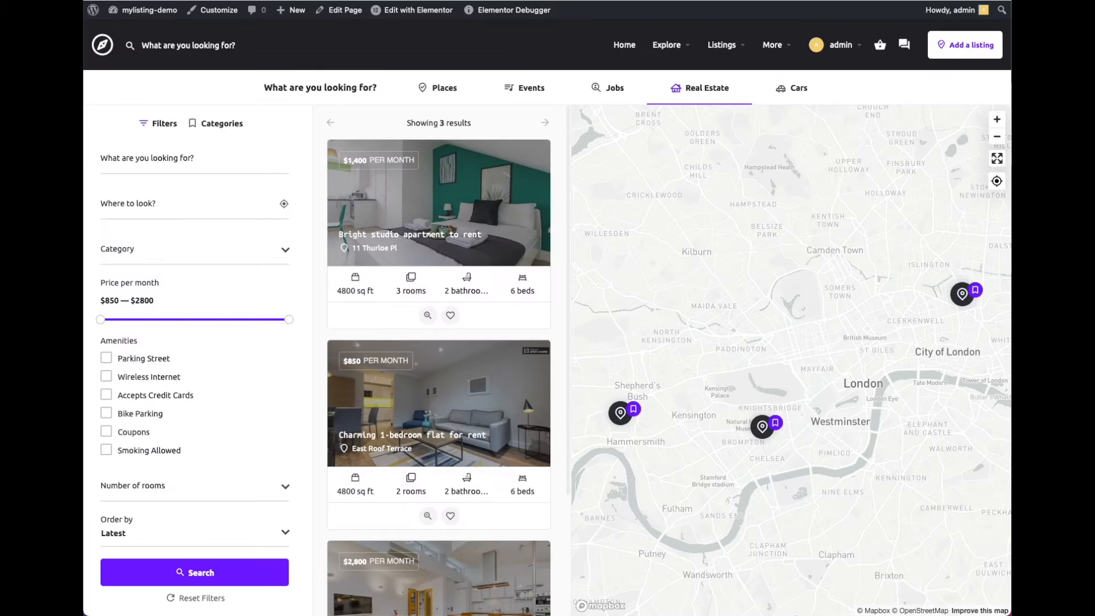
Step: Reload the Real Estate explore page and check the dynamic content in the quick view of "Charming 1-bedroom flat for rent"
key(super+r)
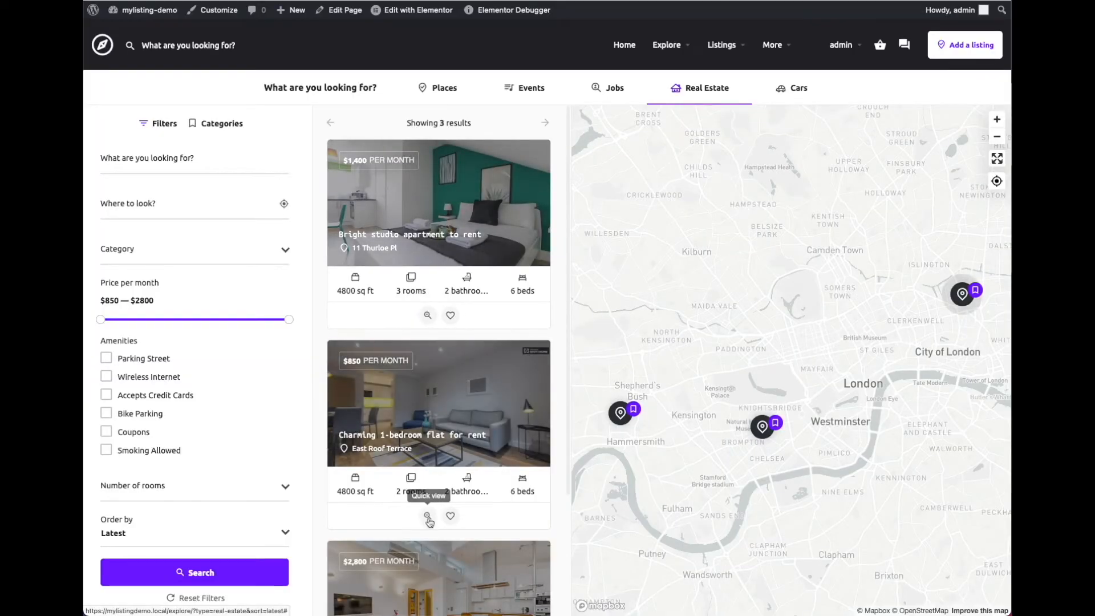
click(428, 516)
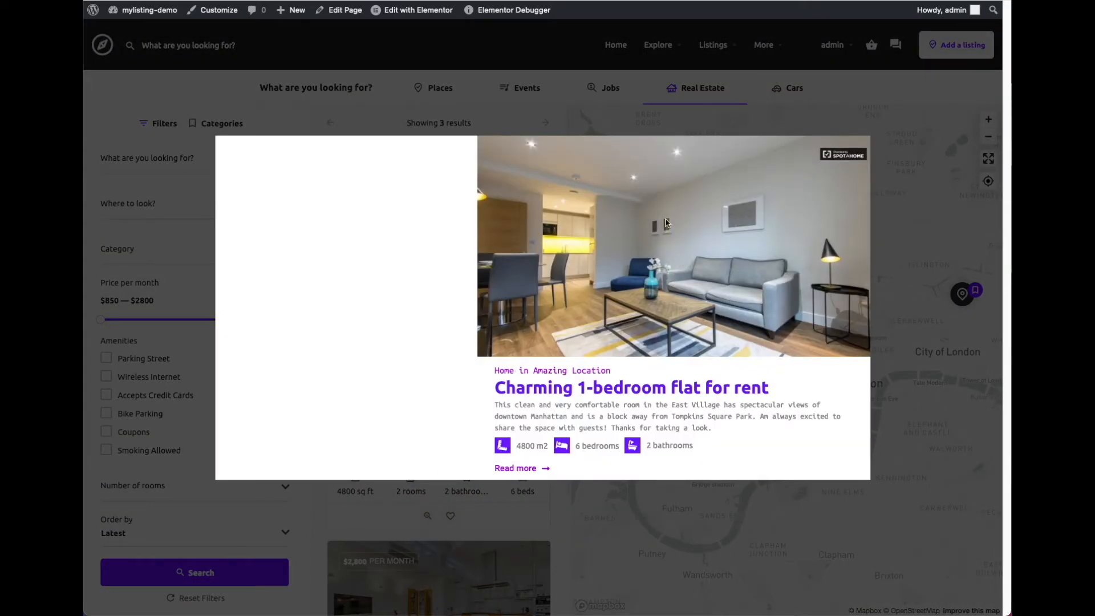
click(543, 492)
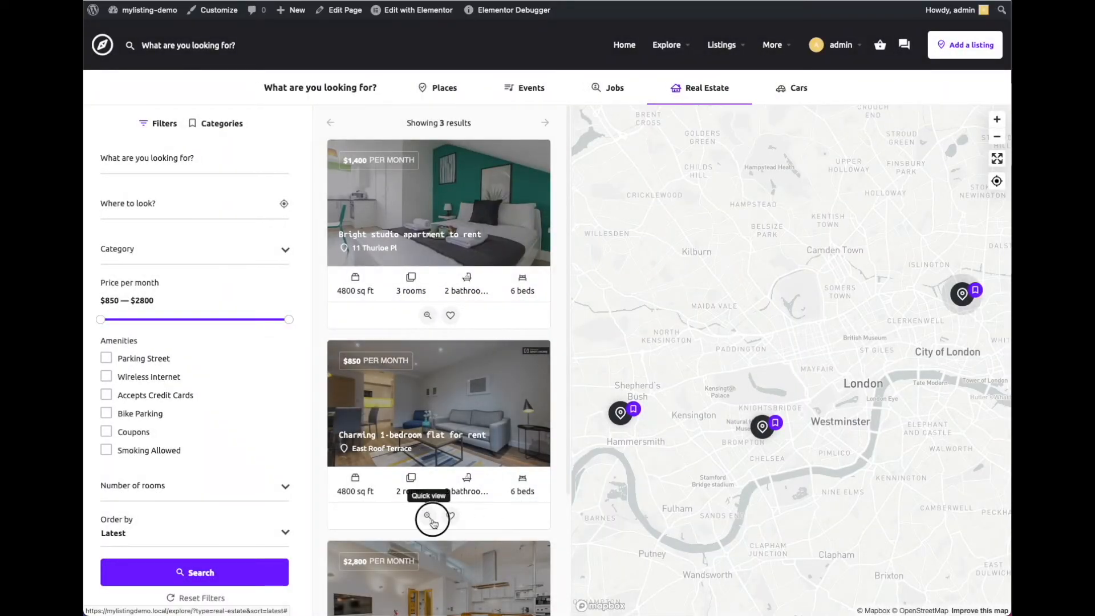
click(427, 516)
drag(530, 375, 729, 447)
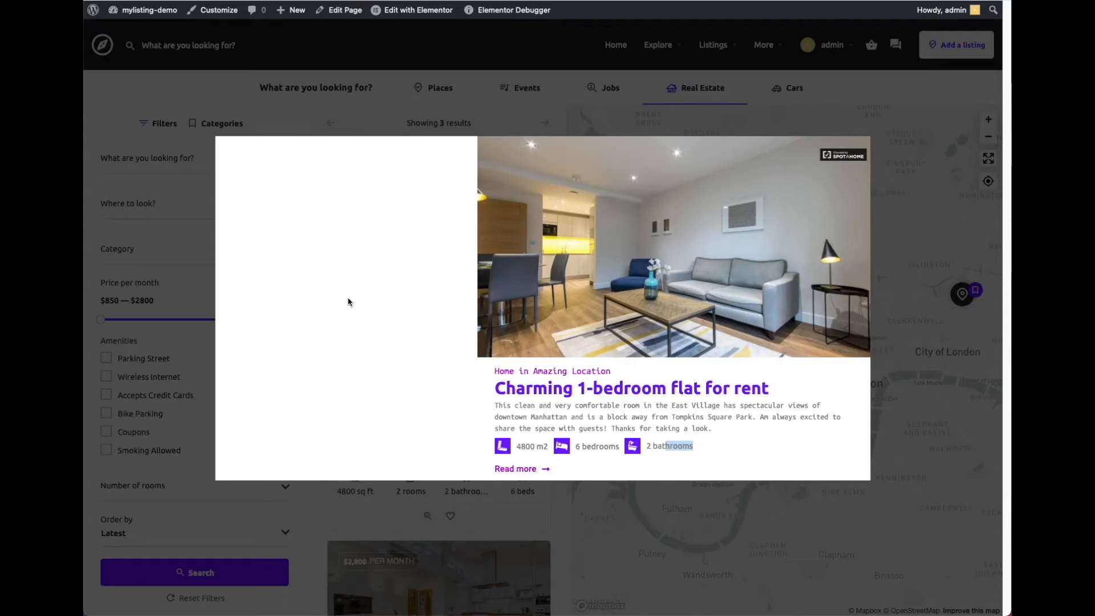
Step: Close the current quick view and check the quick view of "Sunny, Modern room in East Village!" on the Explore page
click(376, 485)
scroll(402, 530, down, 3)
click(426, 566)
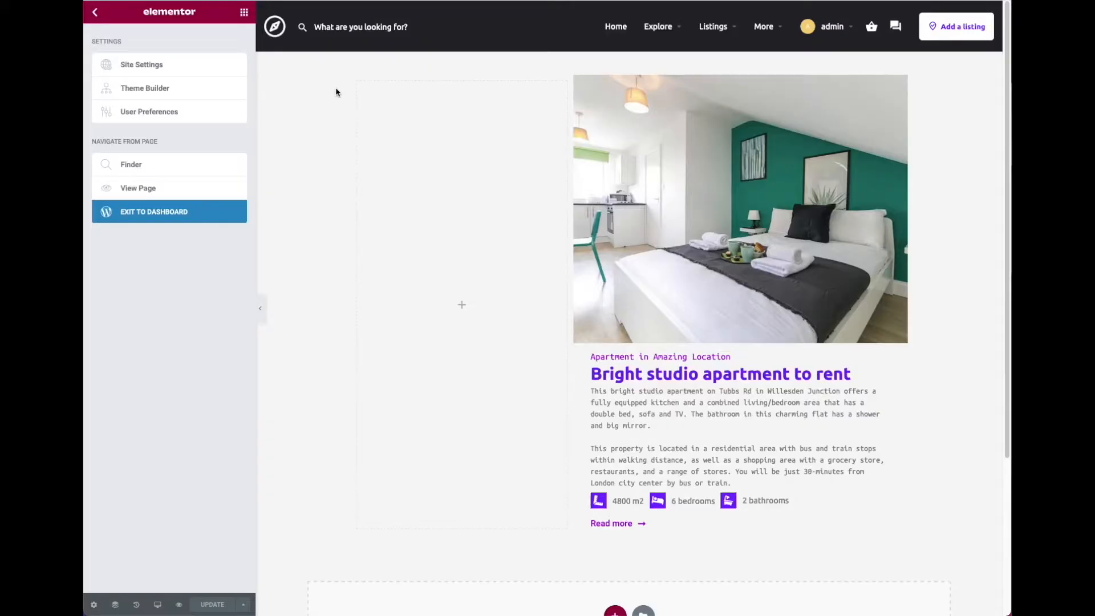
Step: Add the MyListing Location widget to the template's empty column and set its location field to the Real Estate Location (job_location - location)
click(244, 14)
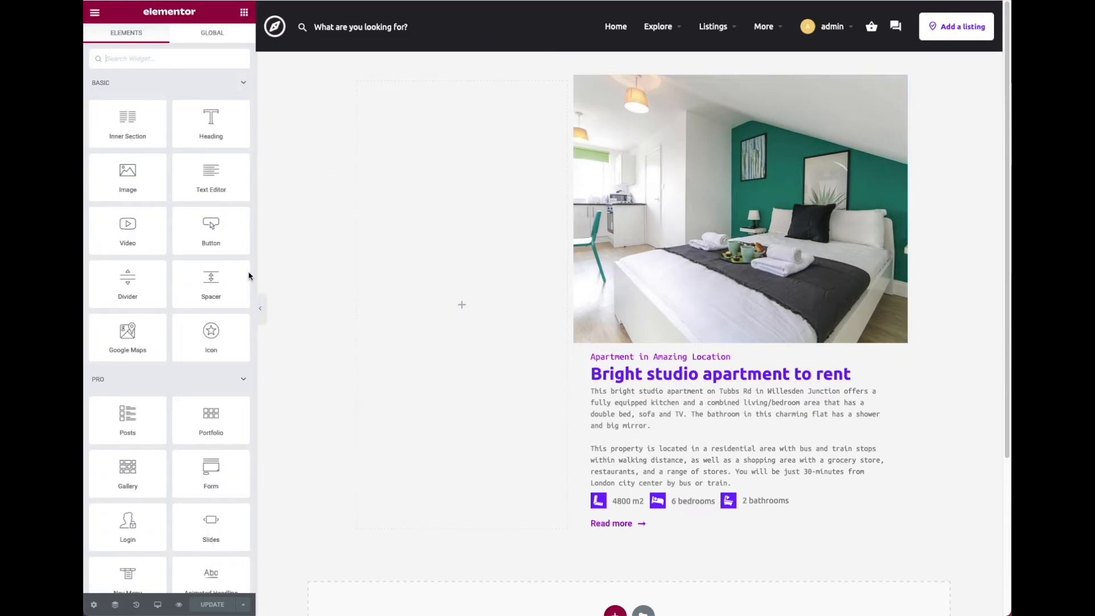
scroll(181, 251, down, 6)
scroll(182, 246, down, 10)
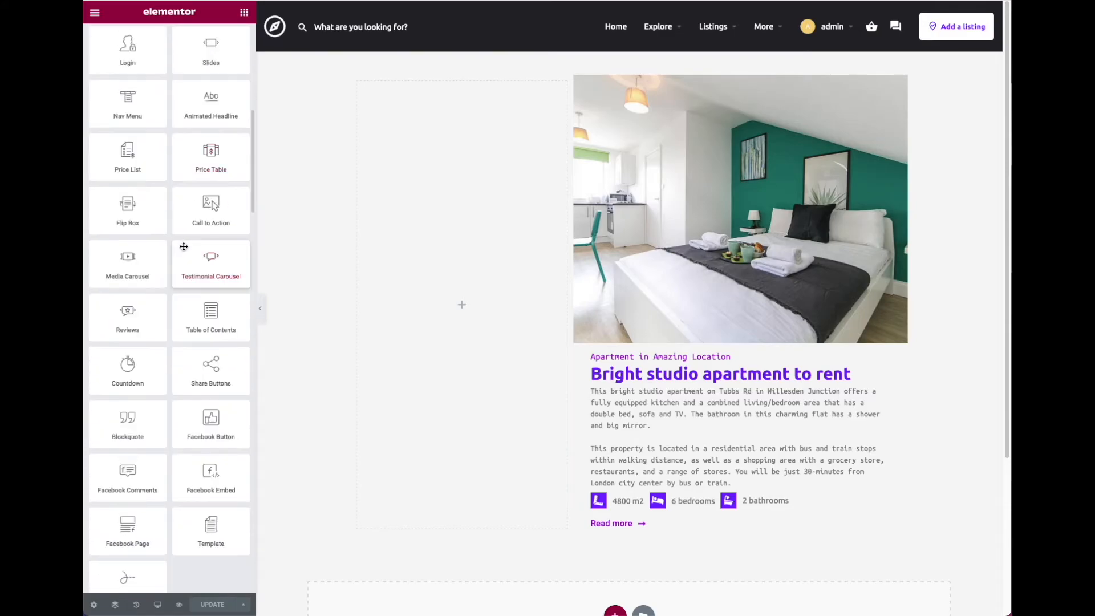
scroll(183, 249, down, 10)
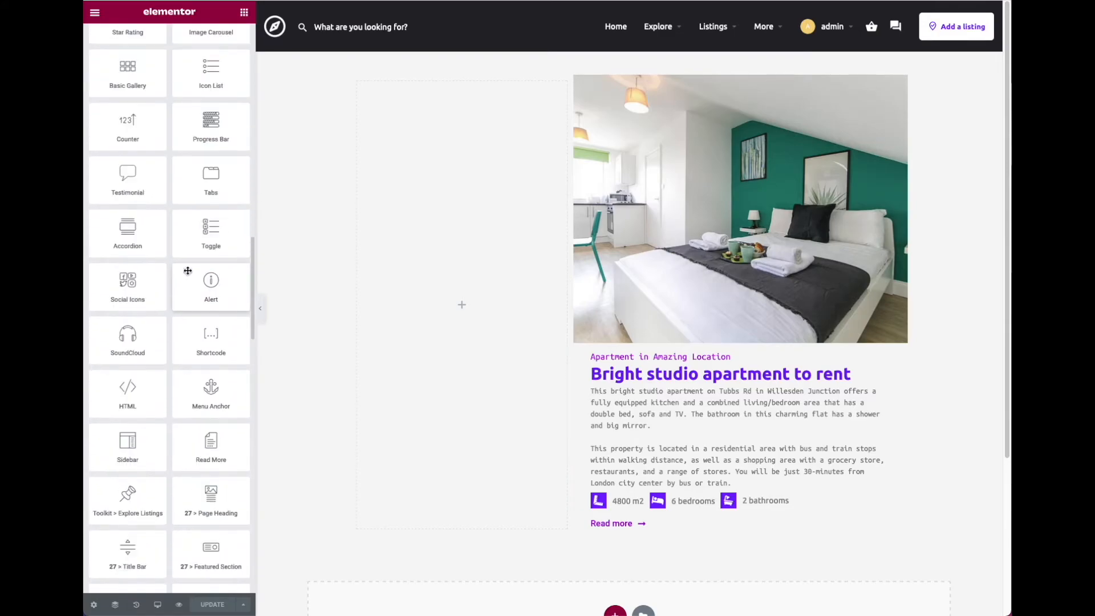
scroll(189, 278, down, 10)
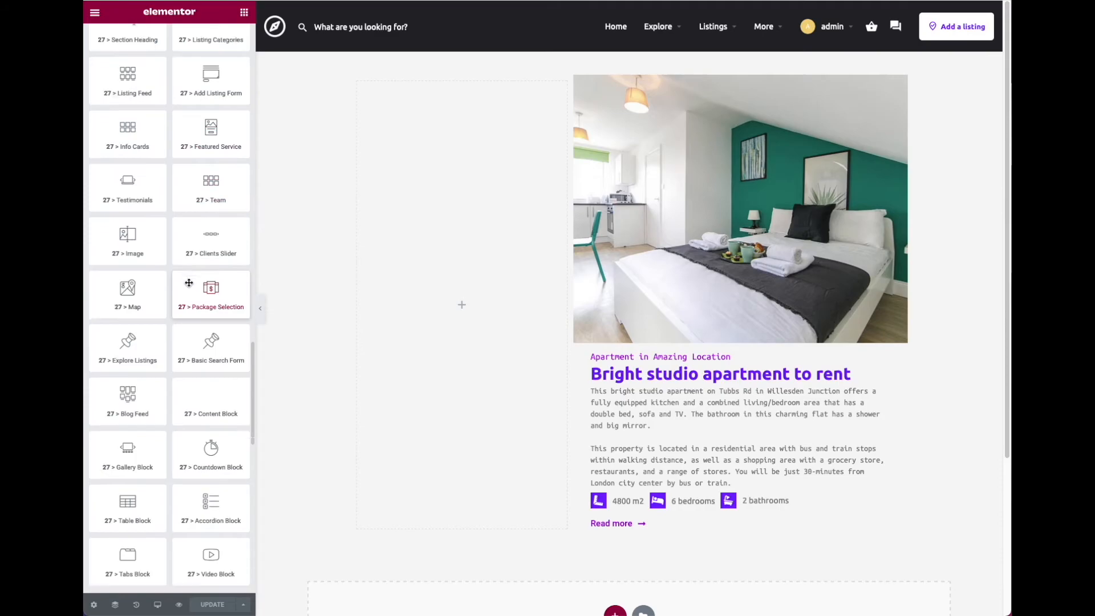
scroll(187, 289, down, 5)
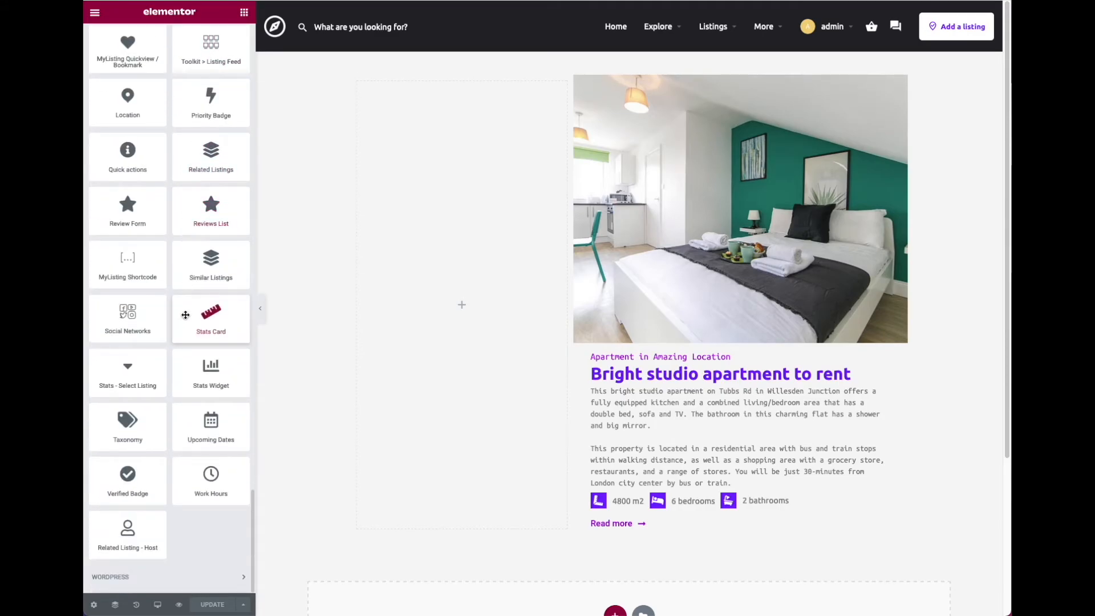
scroll(183, 310, up, 2)
drag(137, 171, 470, 255)
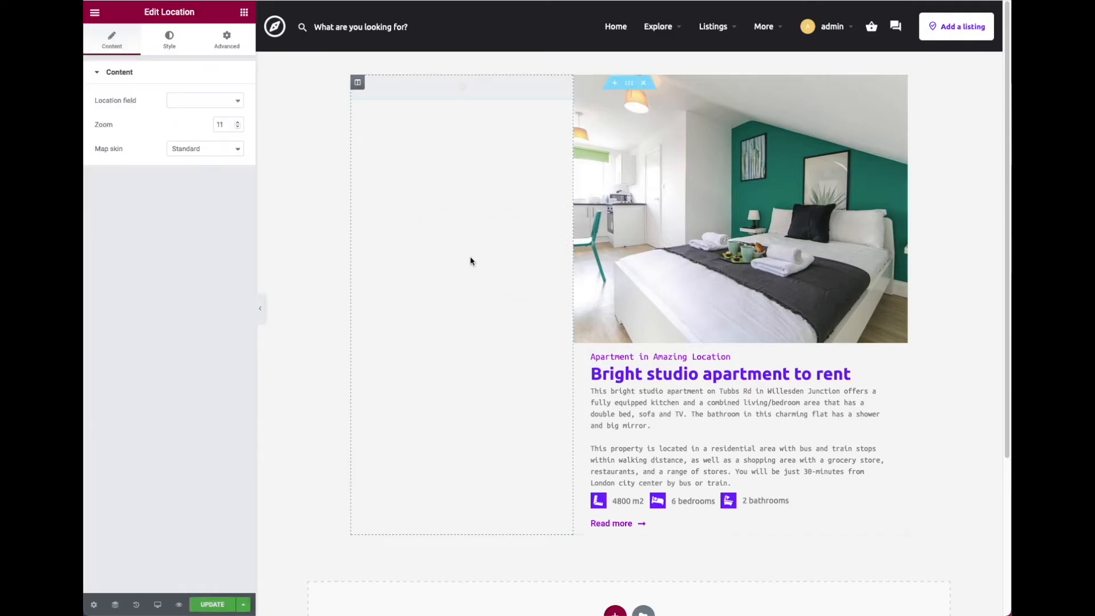
click(188, 106)
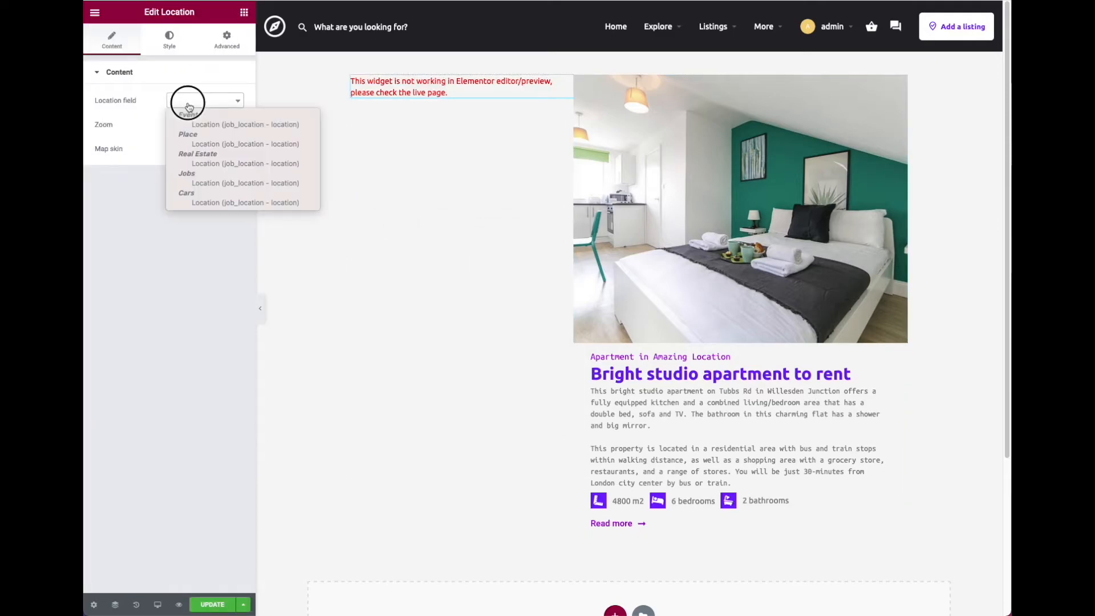
click(209, 163)
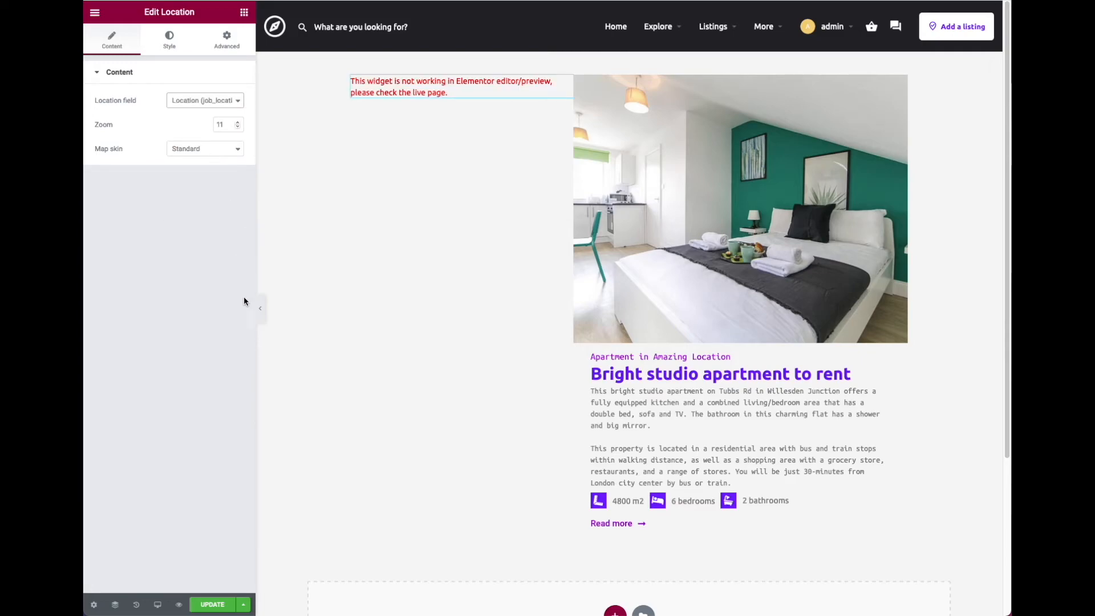
Step: Set the Location widget's map height to 550 px
click(169, 40)
click(221, 122)
double_click(222, 123)
text(550)
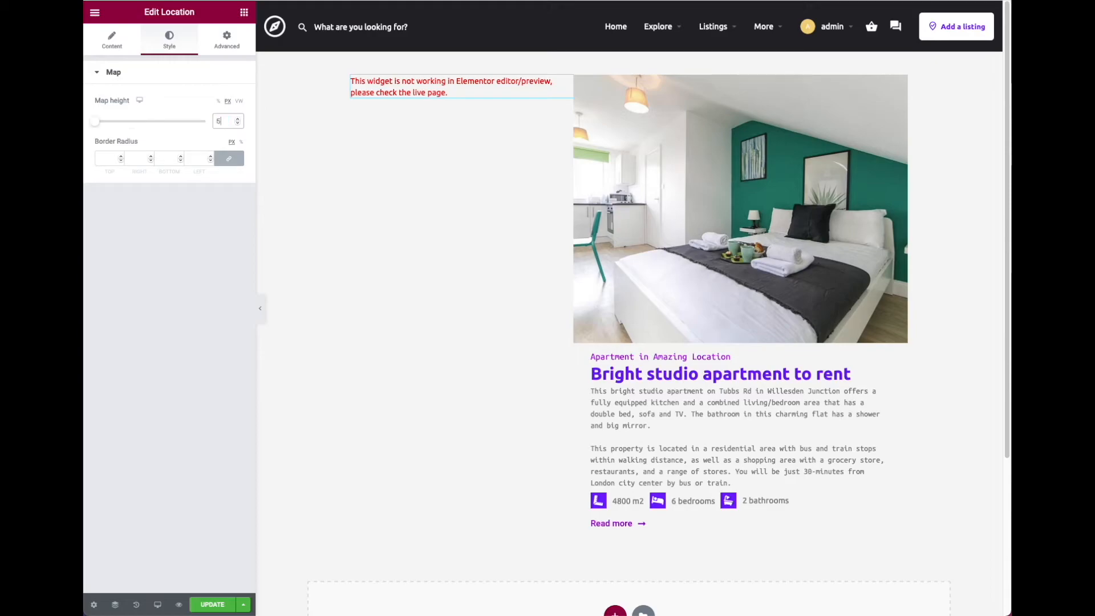
Step: Update the template, reload the Explore page, and check the map in the quick view of "Bright studio apartment to rent"
click(221, 605)
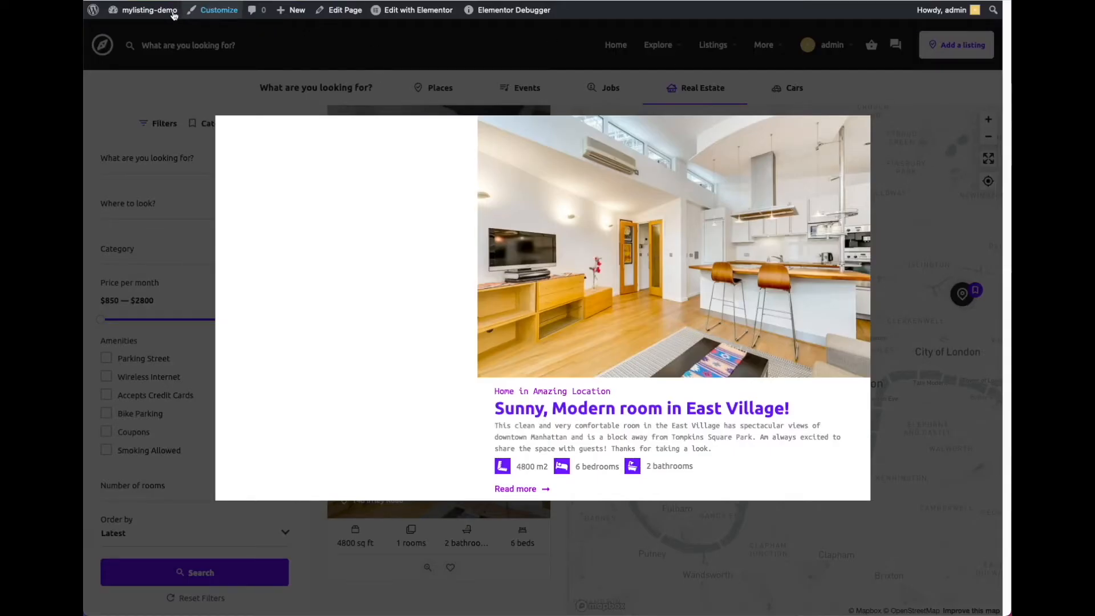
click(306, 128)
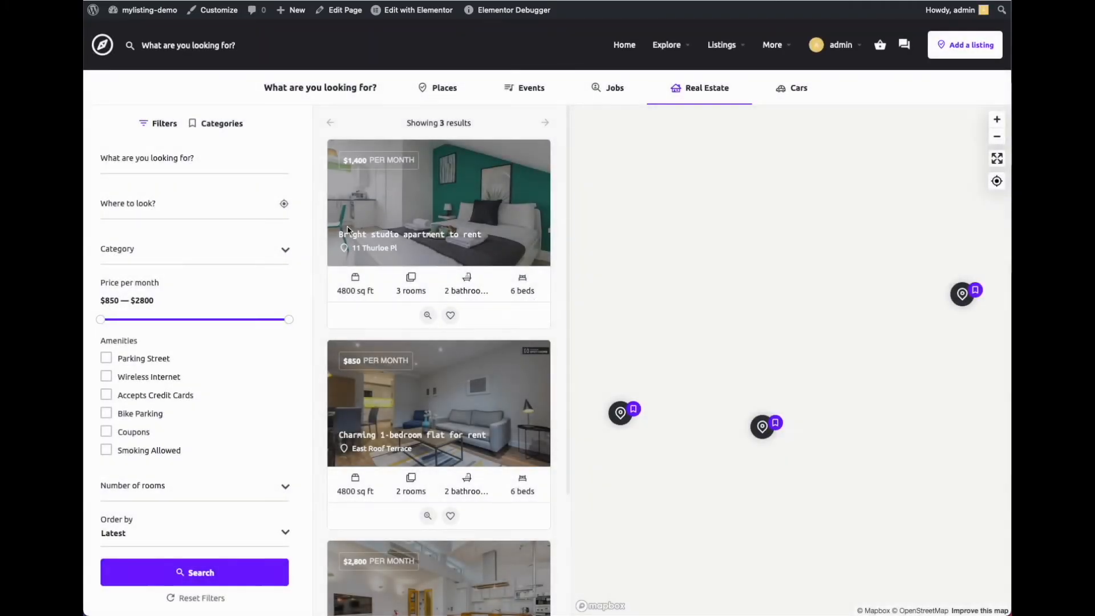
click(427, 315)
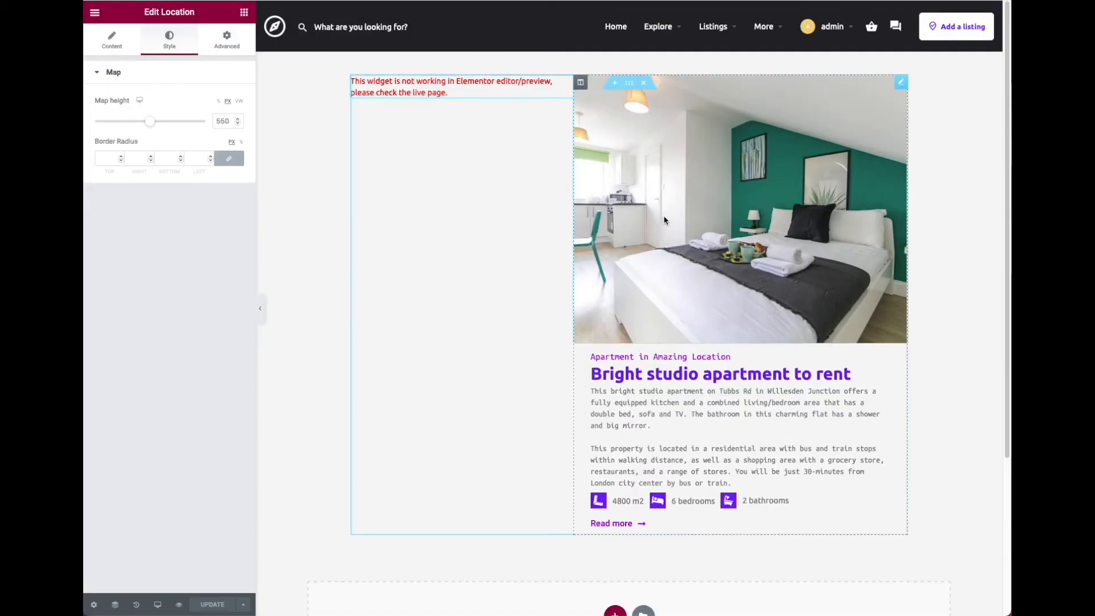
Step: Widen the map column slightly and insert an Inner Section above the cover image in the neighbouring column
click(592, 260)
drag(572, 254, 672, 220)
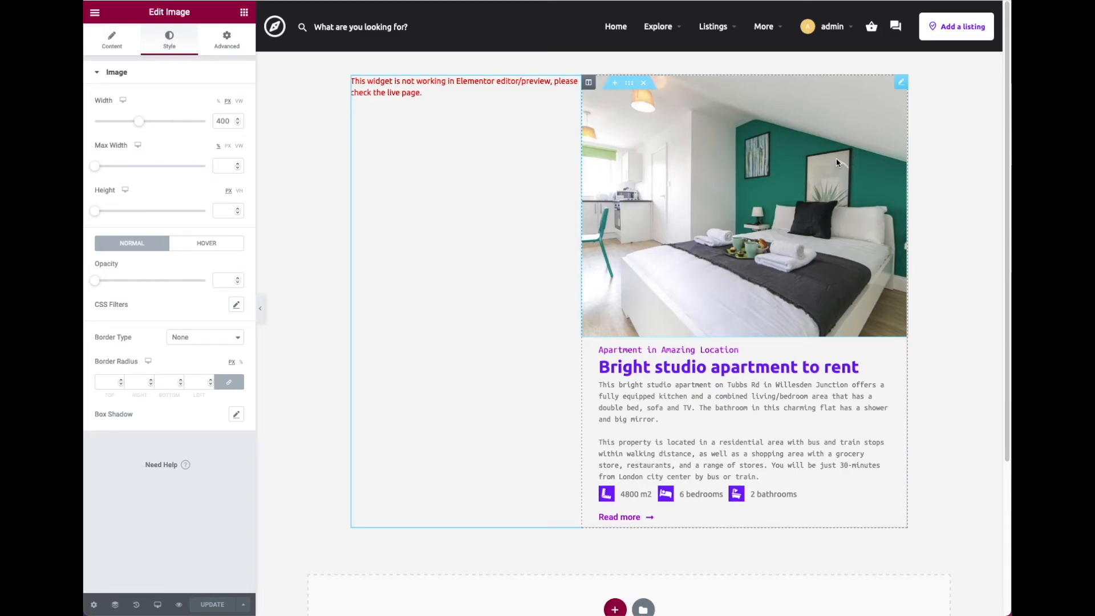
click(902, 82)
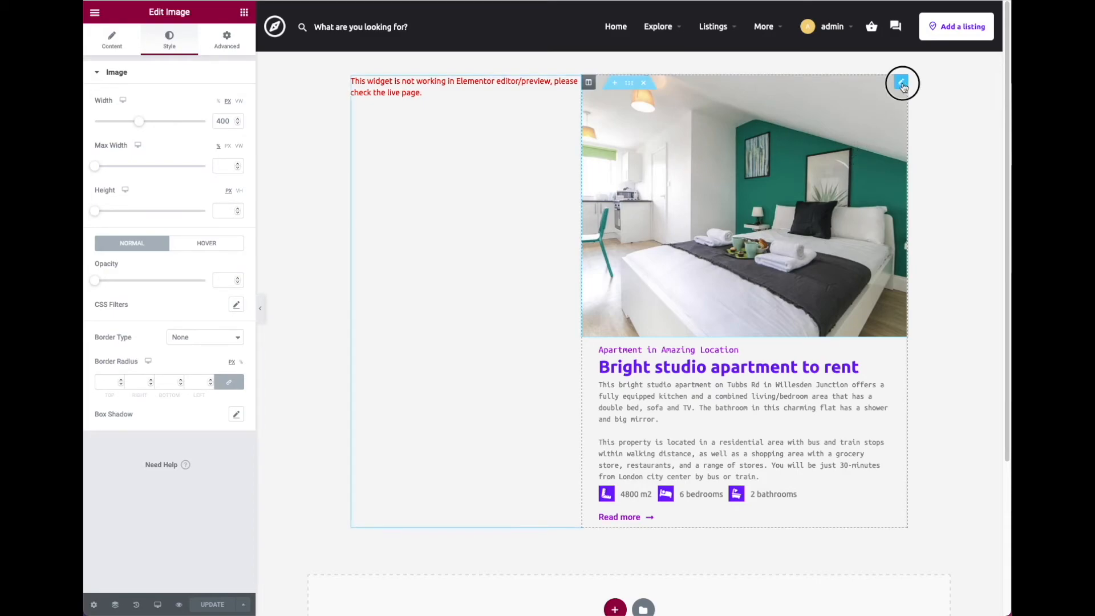
click(129, 39)
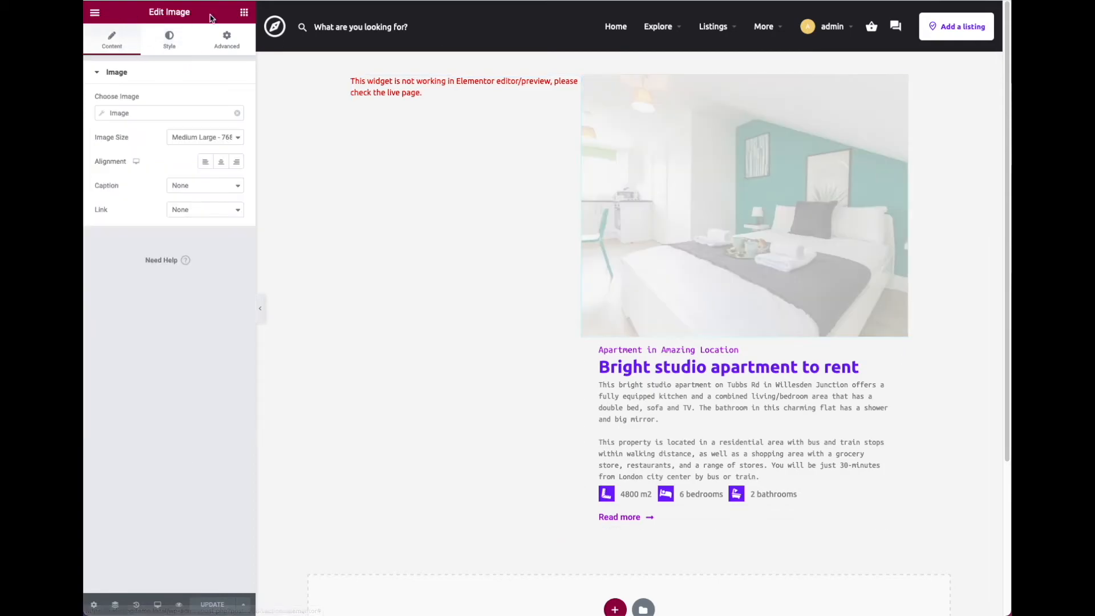
click(244, 13)
drag(143, 120, 713, 91)
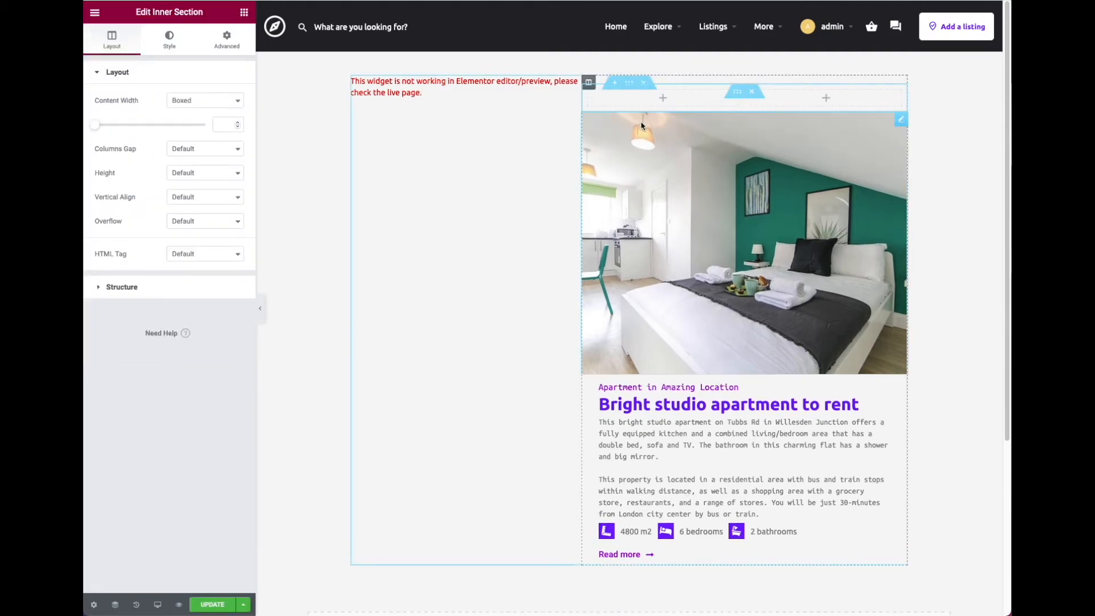
Step: Delete the cover image widget and one of the two columns in the new inner section
click(732, 207)
right_click(721, 239)
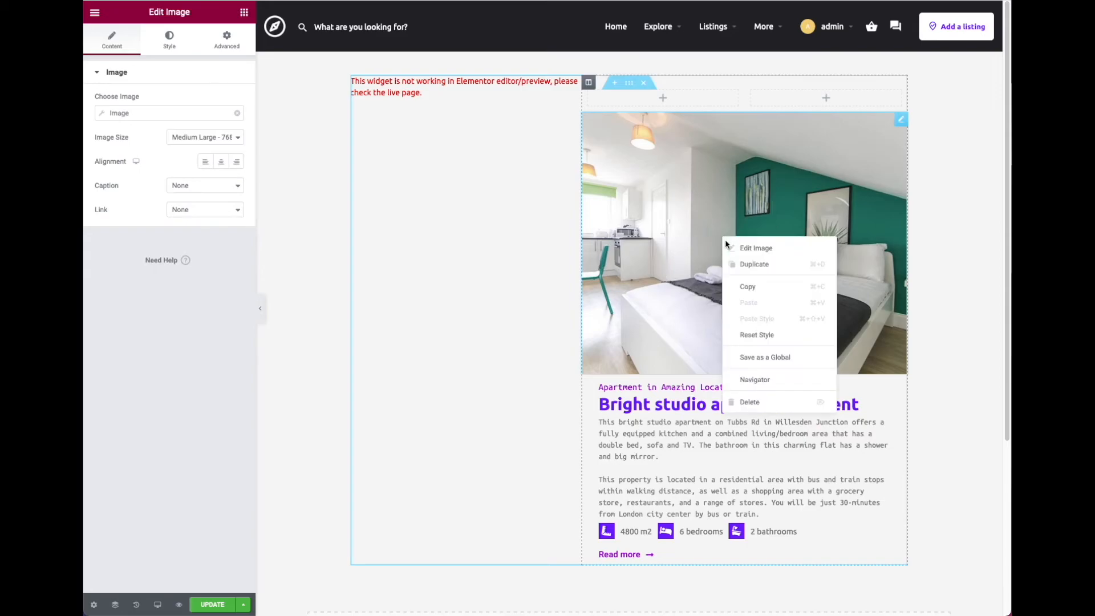
click(759, 400)
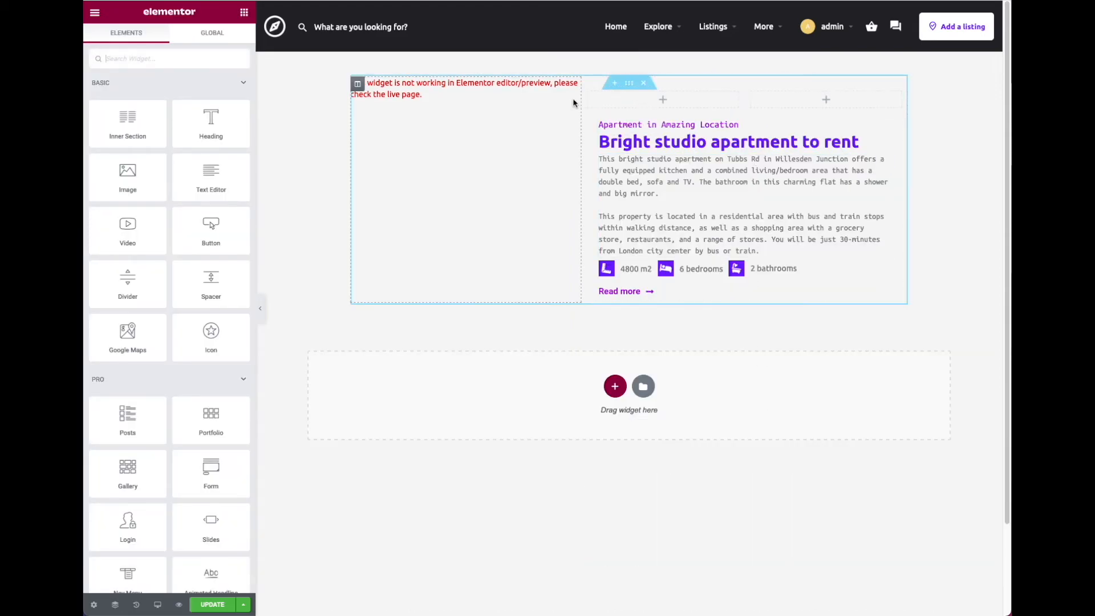
right_click(588, 88)
click(627, 258)
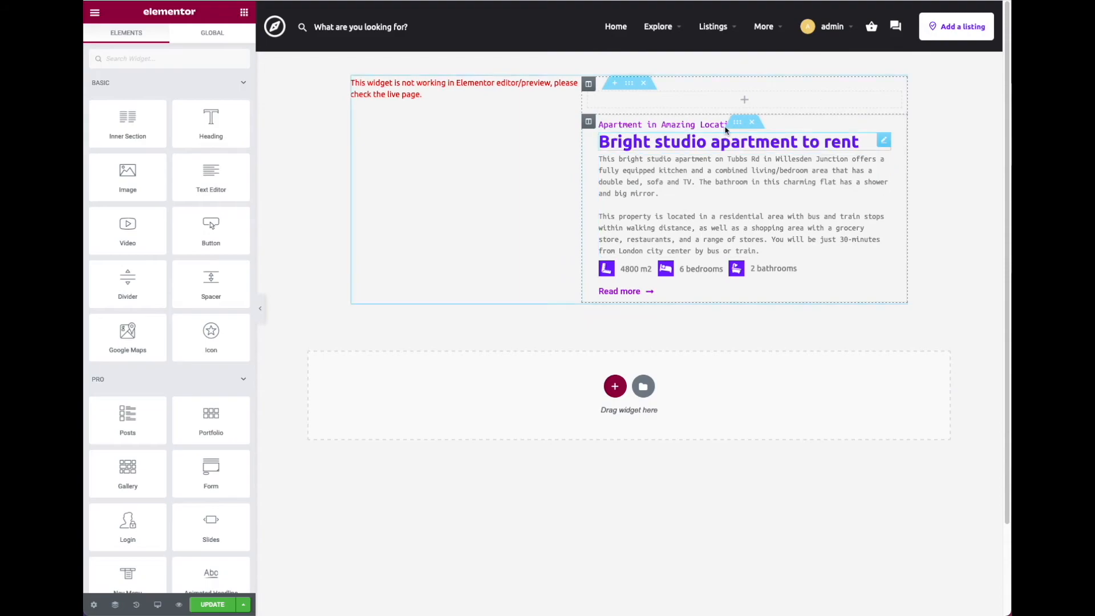
Step: Give the inner section a classic background using the MyListing Image tag, Real Estate key Cover Image (job_cover - file), size large (1024 x 1024)
click(737, 94)
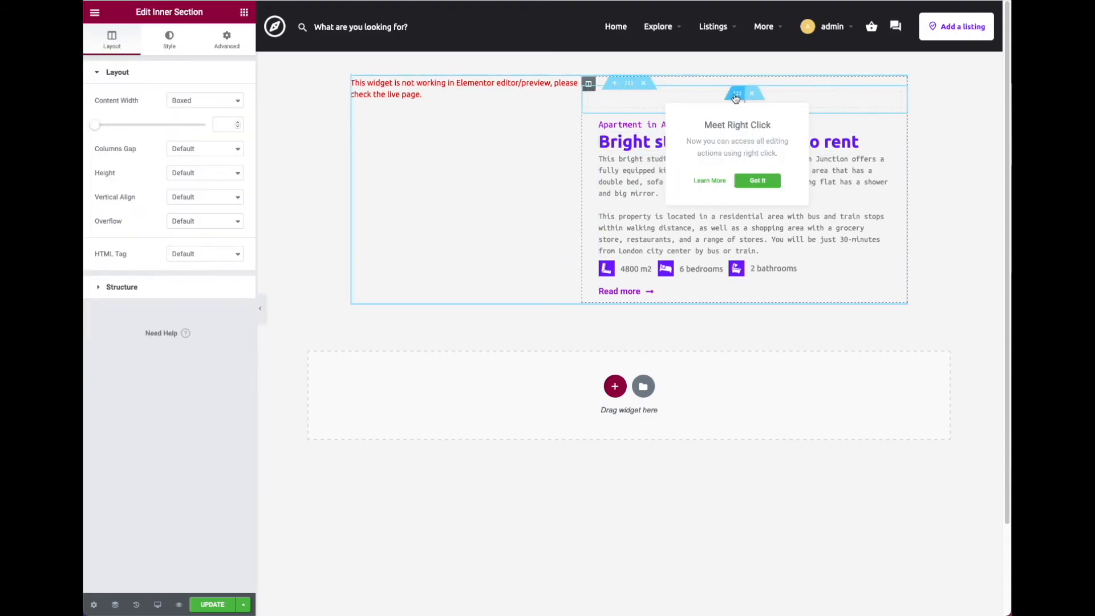
click(165, 41)
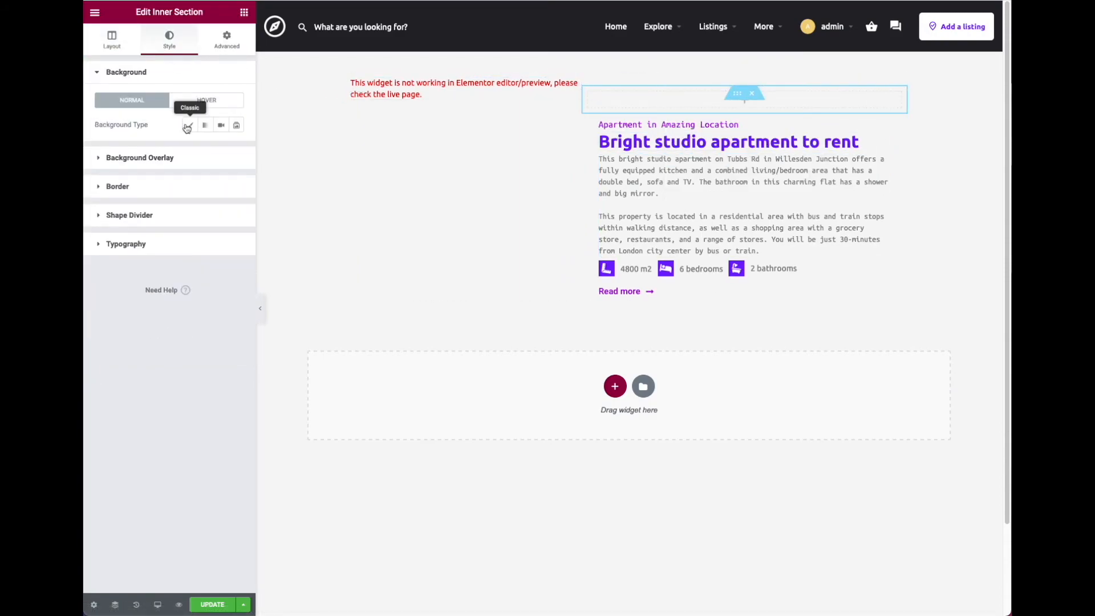
click(189, 125)
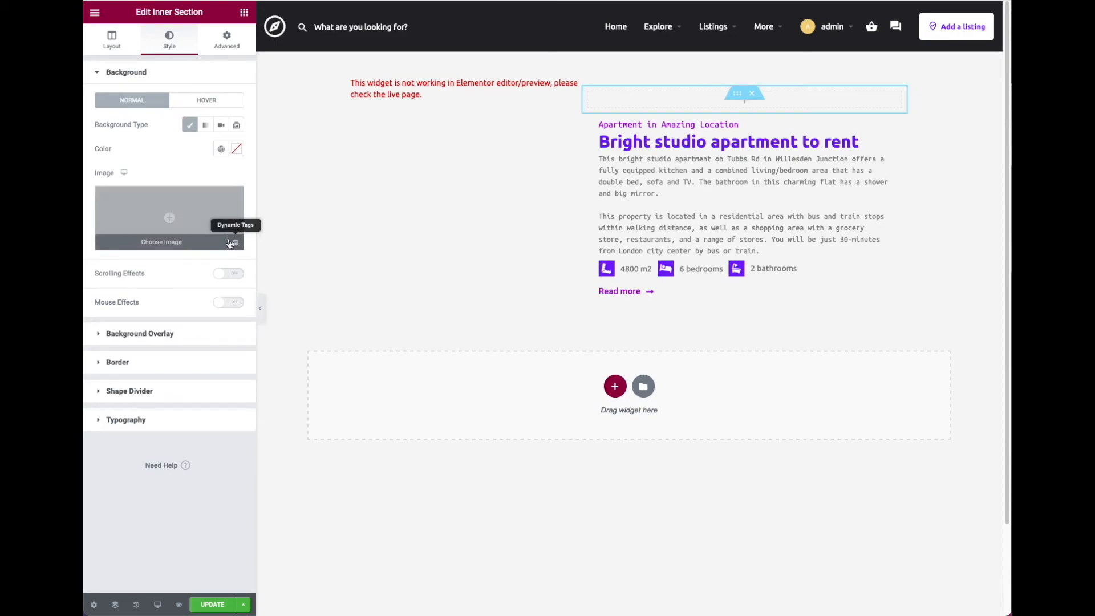
click(231, 244)
scroll(165, 337, down, 2)
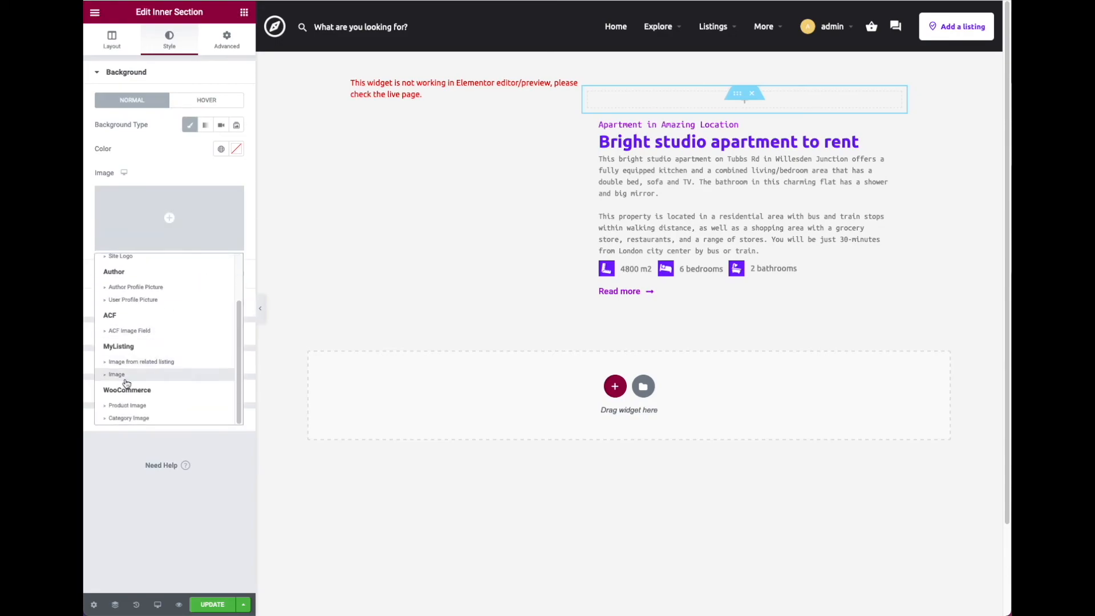
click(126, 382)
click(151, 192)
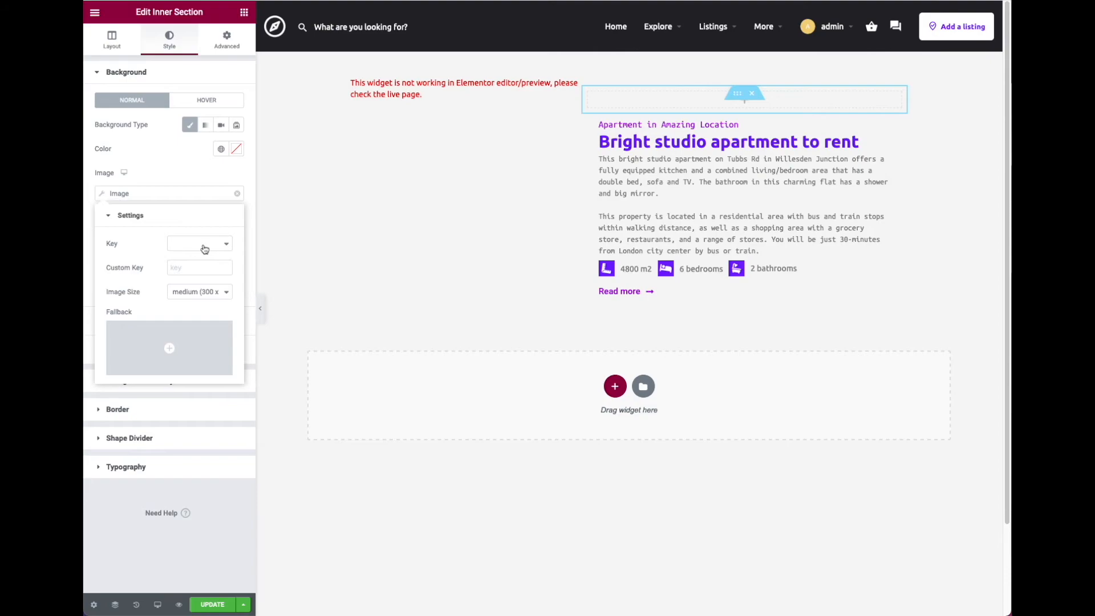
click(205, 245)
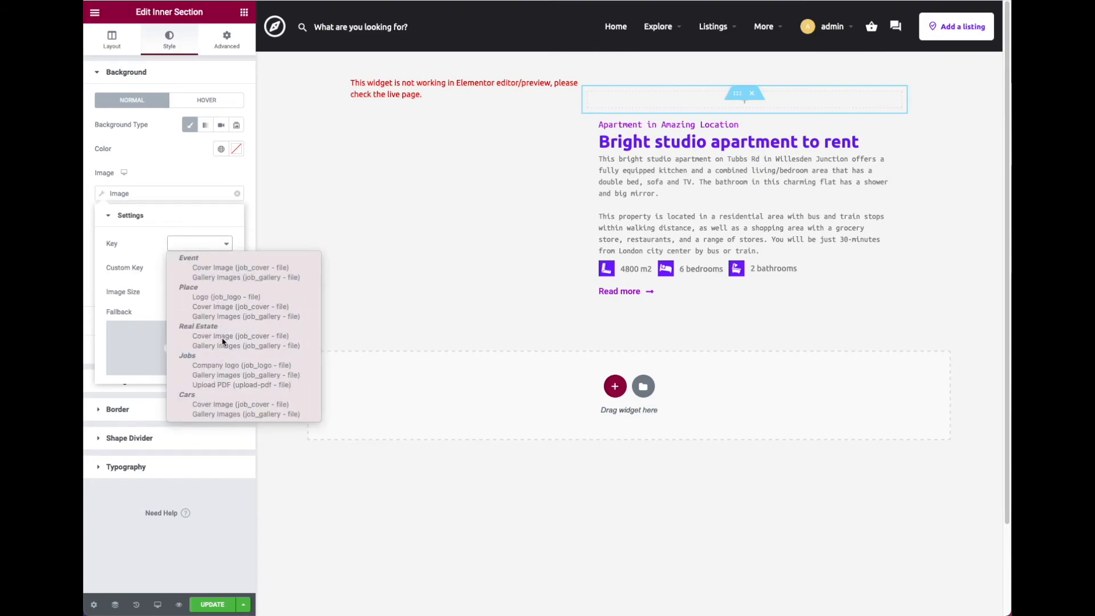
click(224, 338)
click(225, 268)
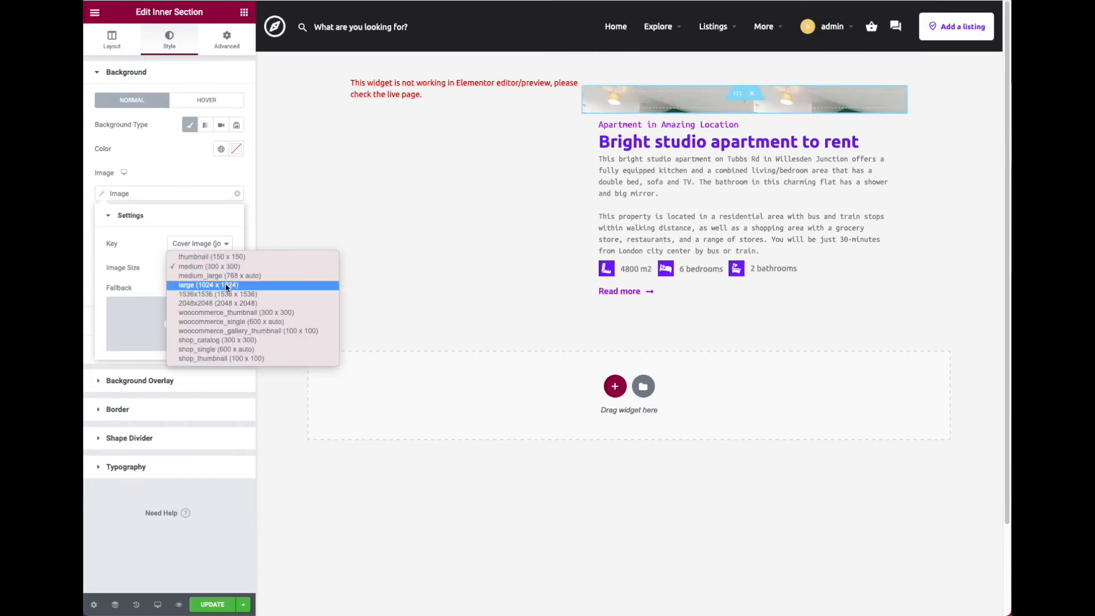
click(227, 287)
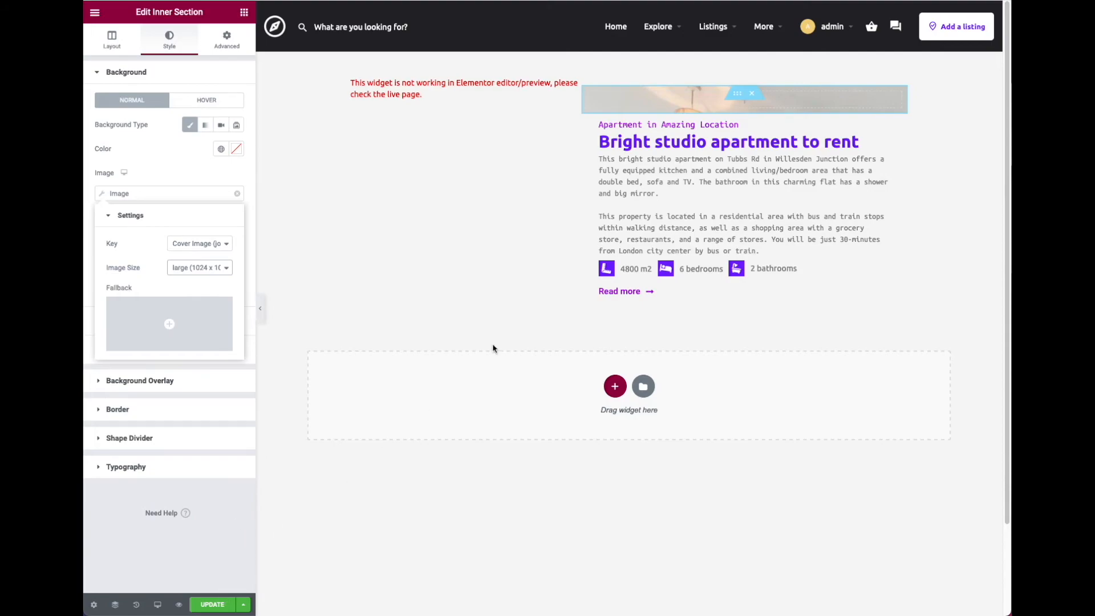
Step: Set the inner section's height to Min Height with a minimum height of 200
click(134, 50)
click(190, 174)
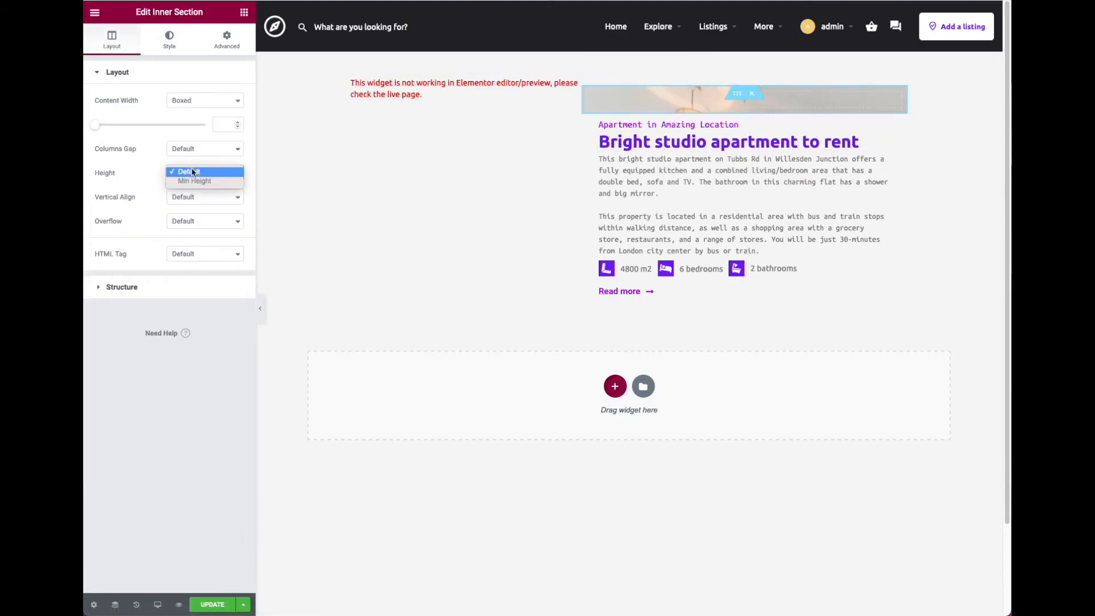
click(221, 180)
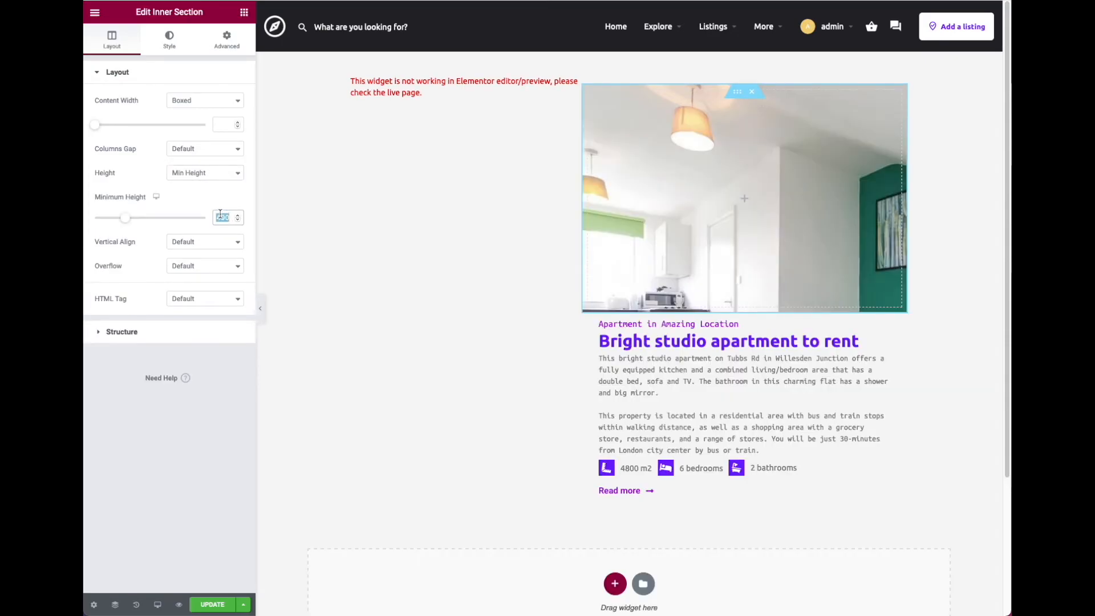
text(200)
Step: Set the inner section's background image size to Cover and its position to Center Center
click(169, 37)
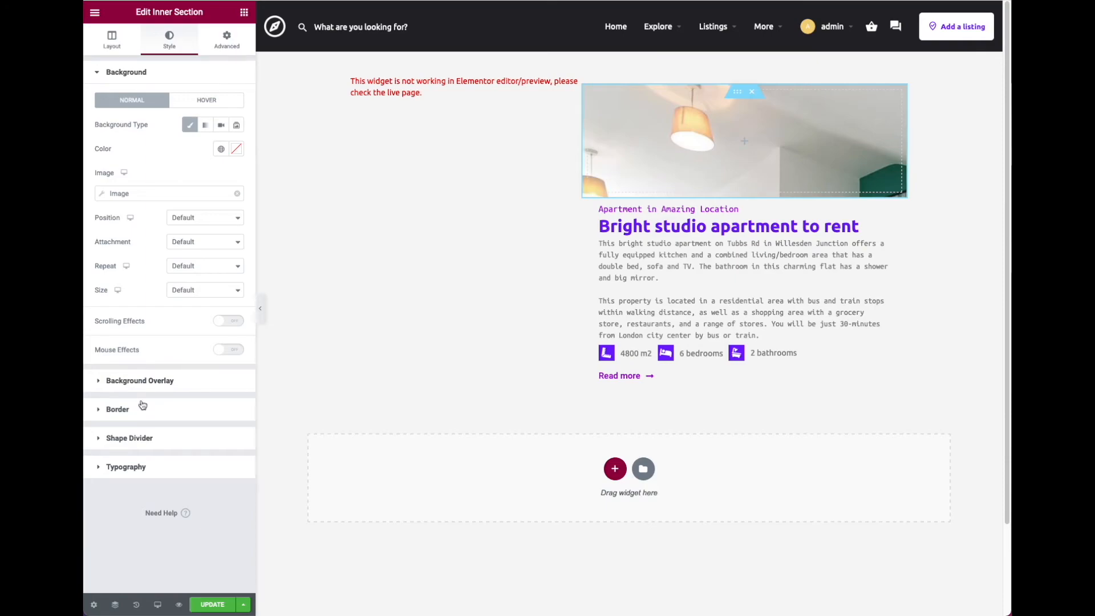
click(199, 289)
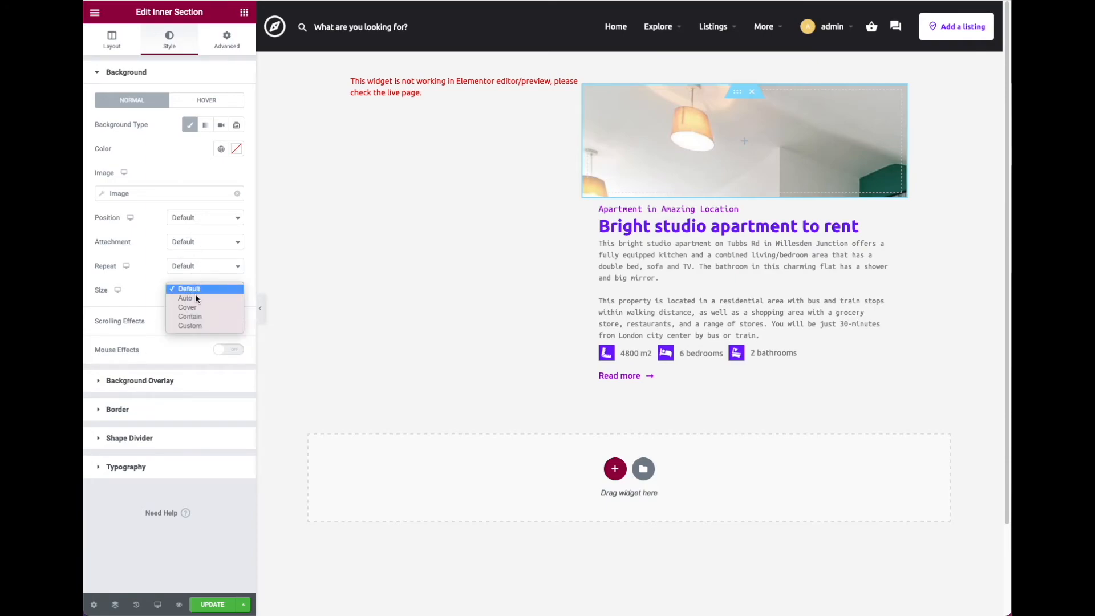
click(188, 307)
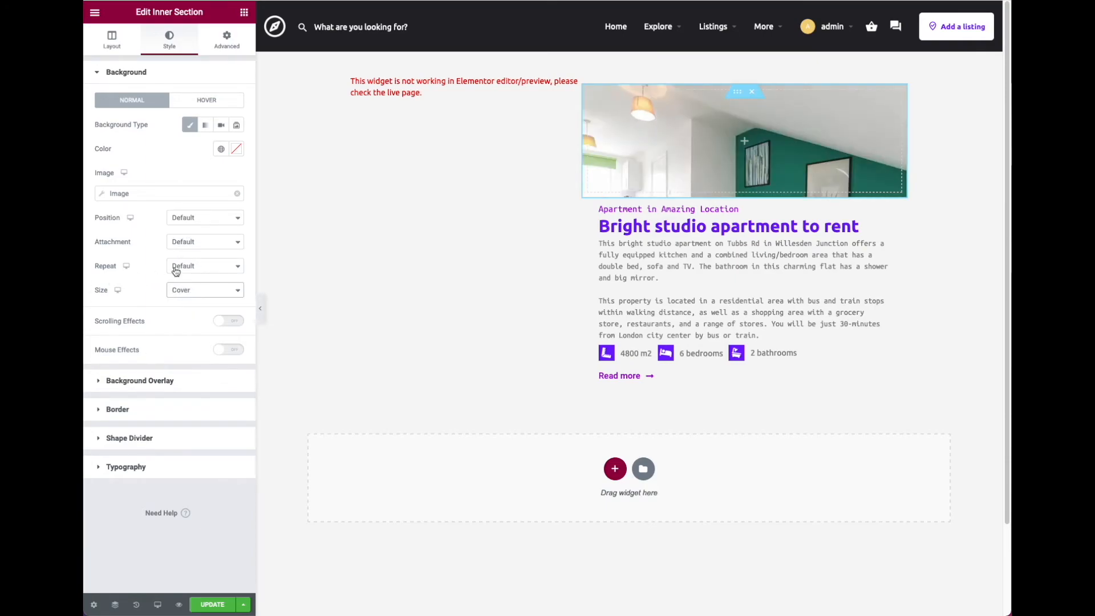
click(201, 220)
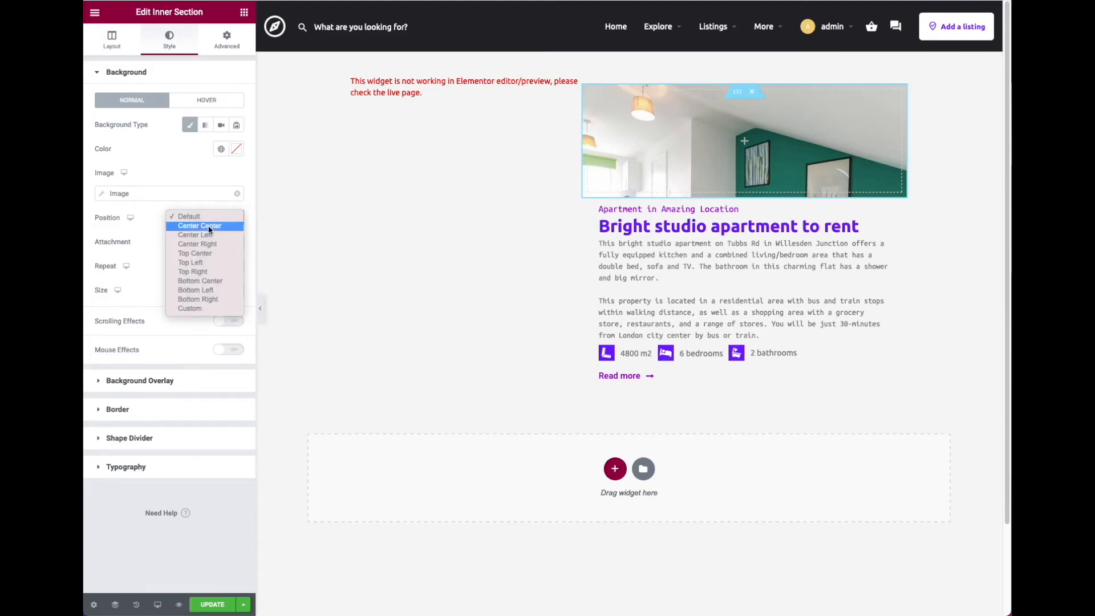
click(210, 227)
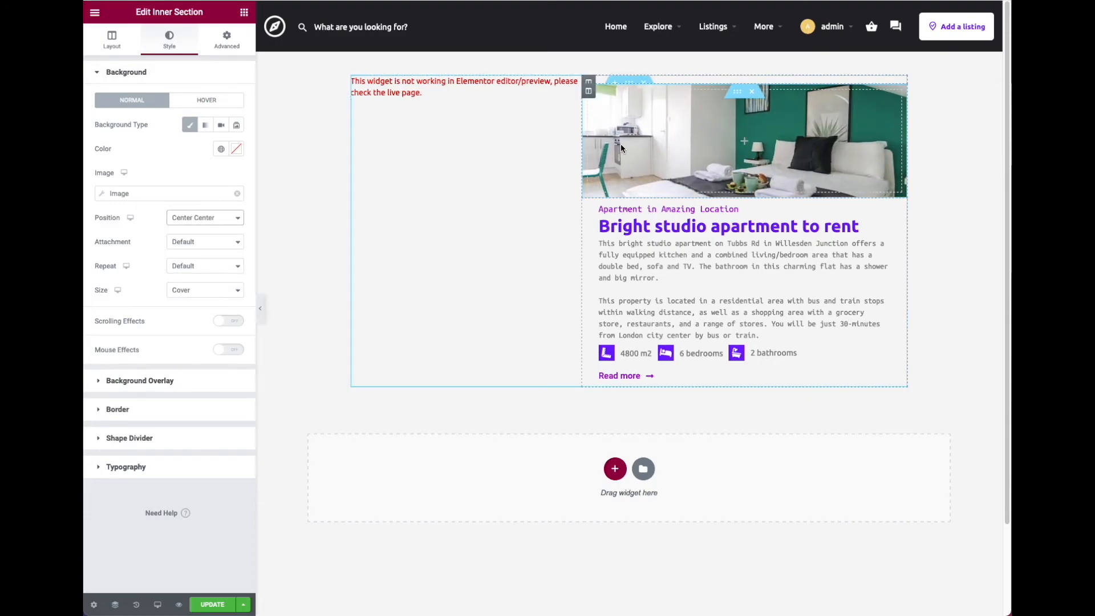
Step: Set the cover image inner section's margin to 0 px on all sides, update the template, and check the first listing's quick view
click(588, 81)
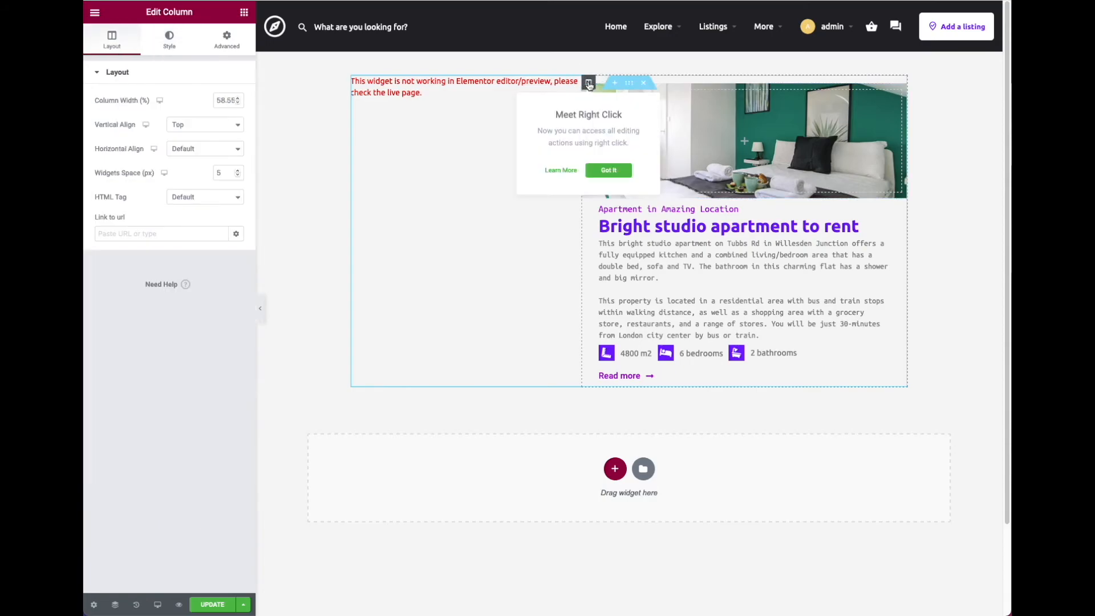
click(736, 92)
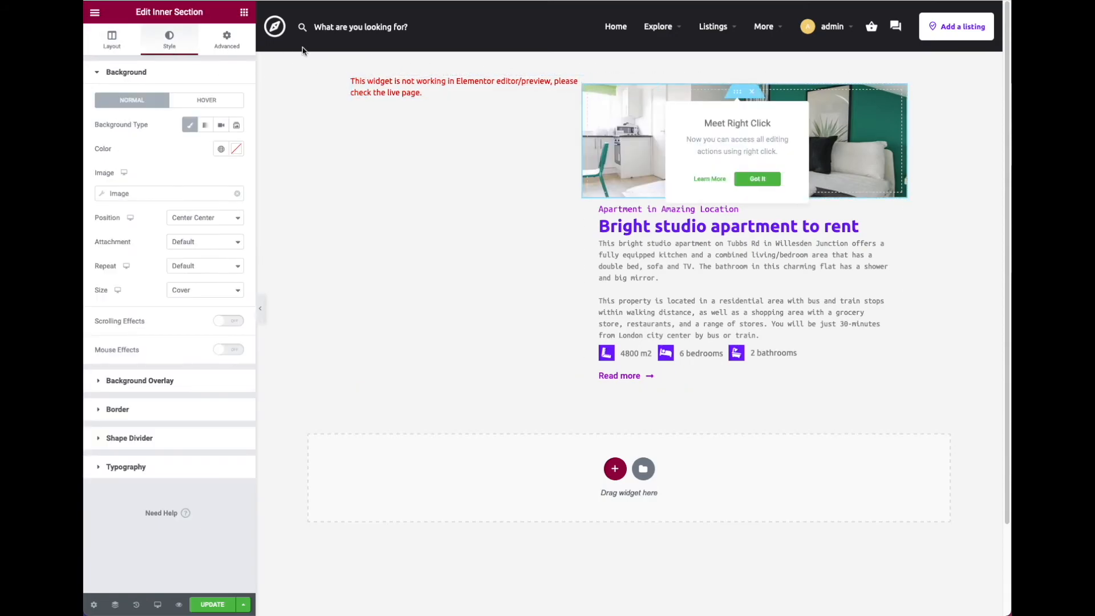
click(244, 48)
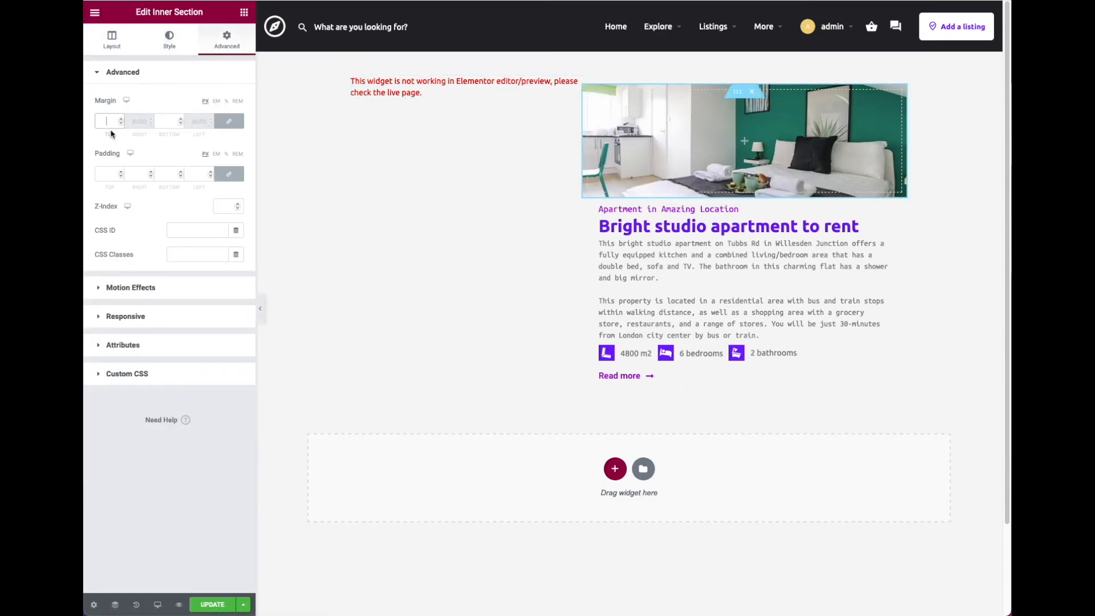
text(0)
click(213, 604)
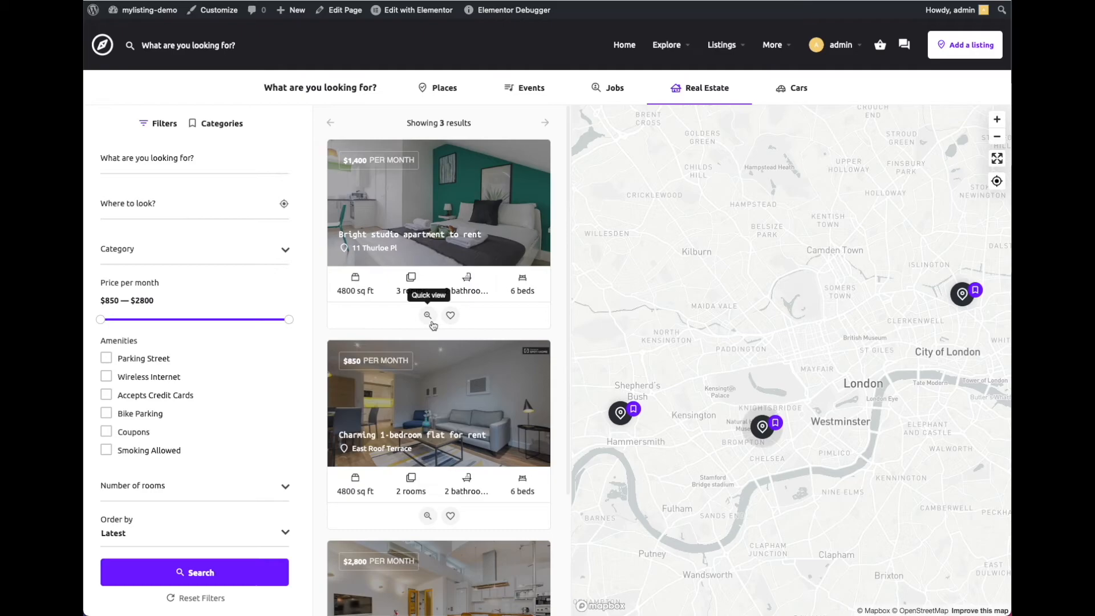
click(432, 323)
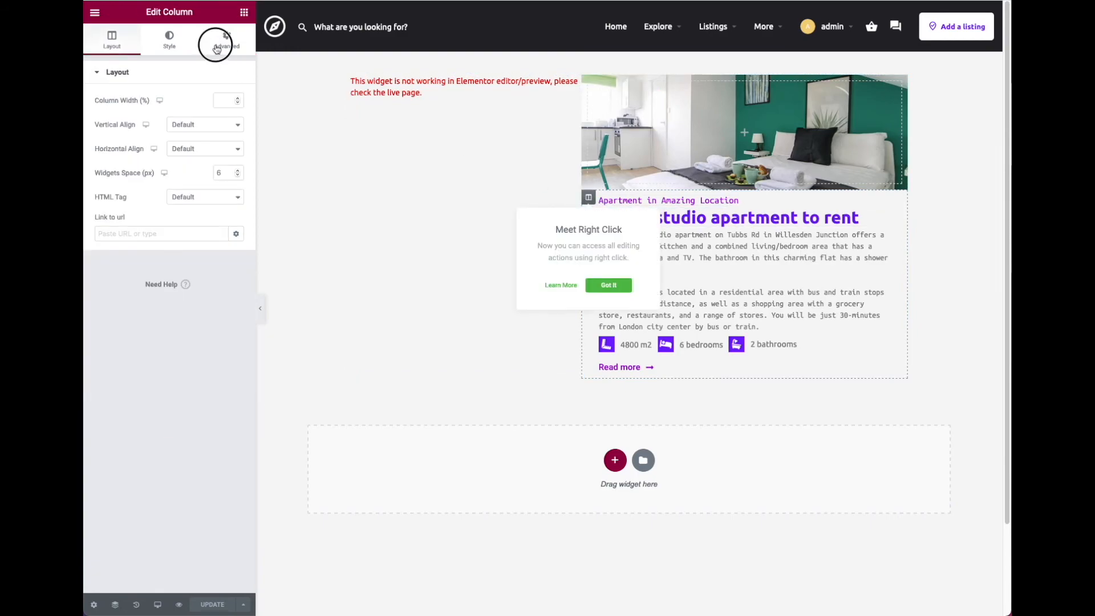
Step: Set the text column's padding to a linked 30 px on all sides
click(217, 49)
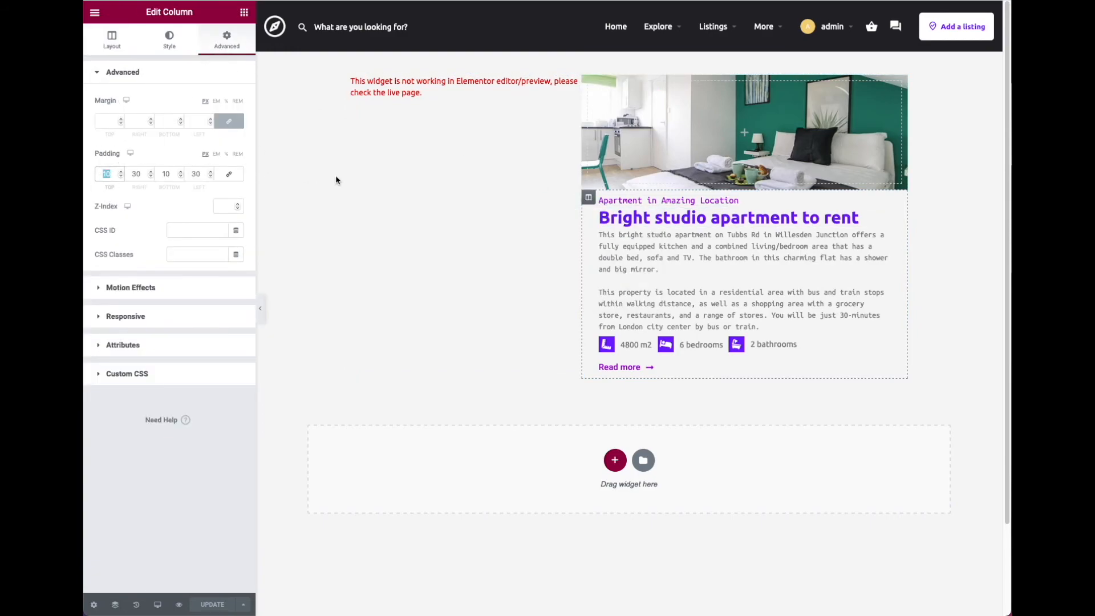
text(30)
click(229, 173)
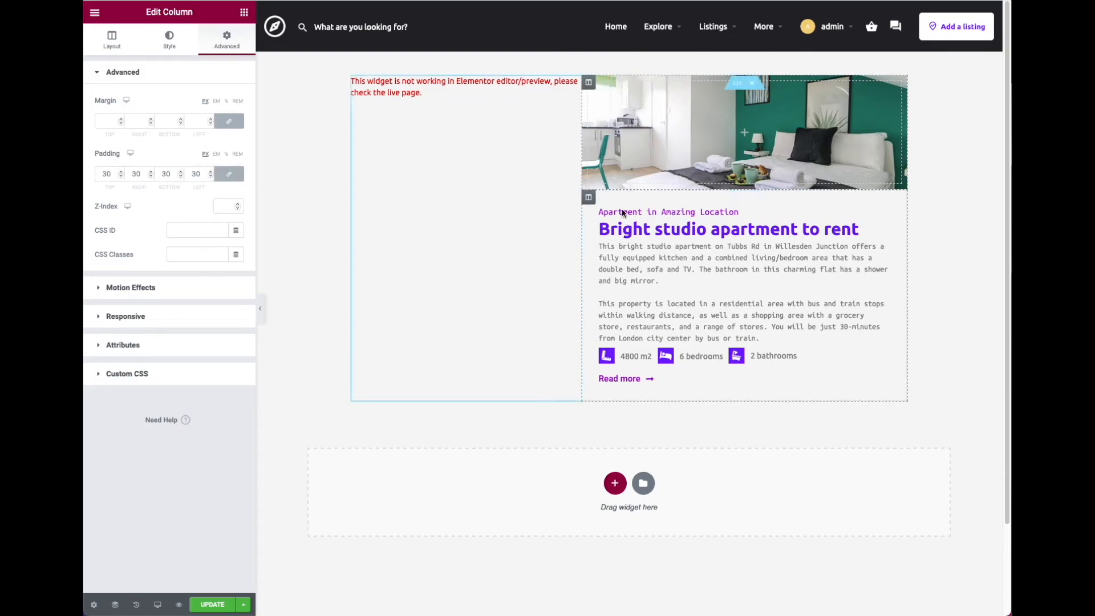
Step: Set the cover image inner section's minimum height to 240, update the template, and check the first listing's quick view on the Explore page
click(737, 83)
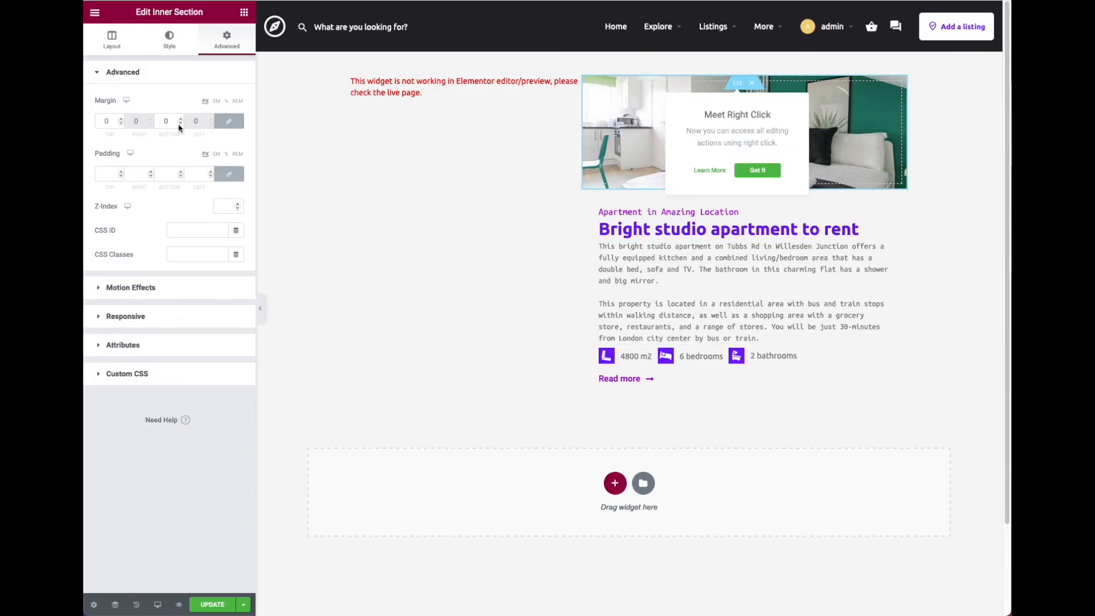
click(112, 41)
double_click(230, 217)
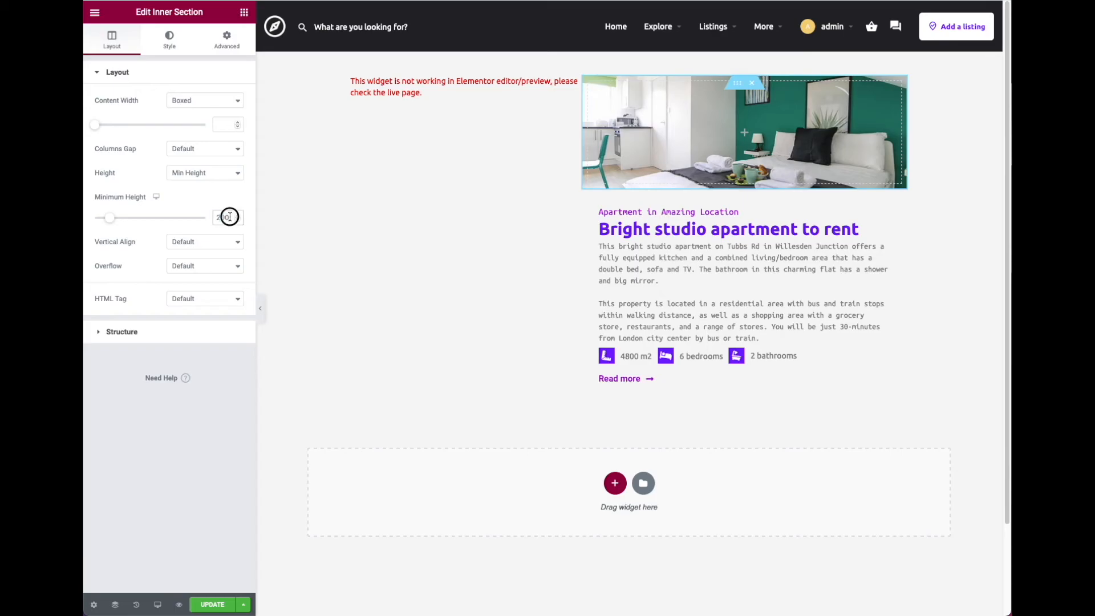
text(240)
click(228, 604)
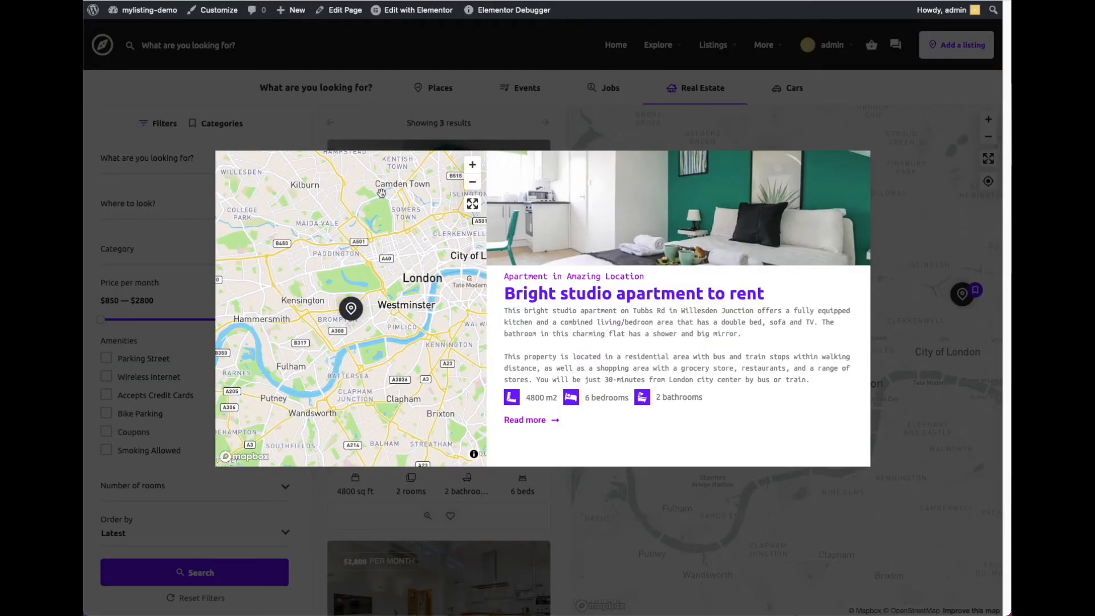
click(447, 512)
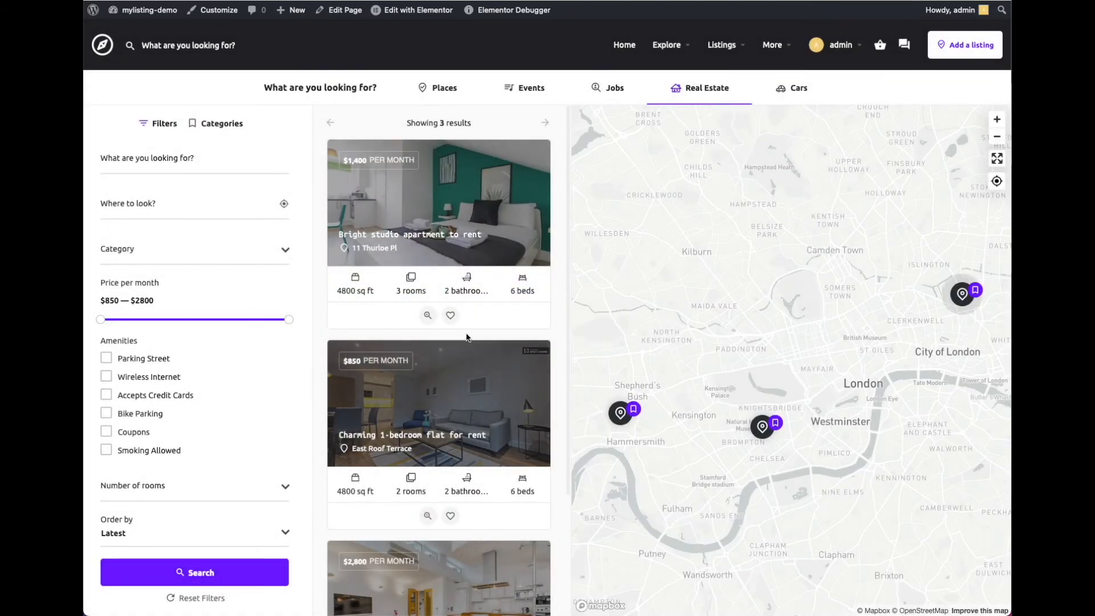
click(428, 317)
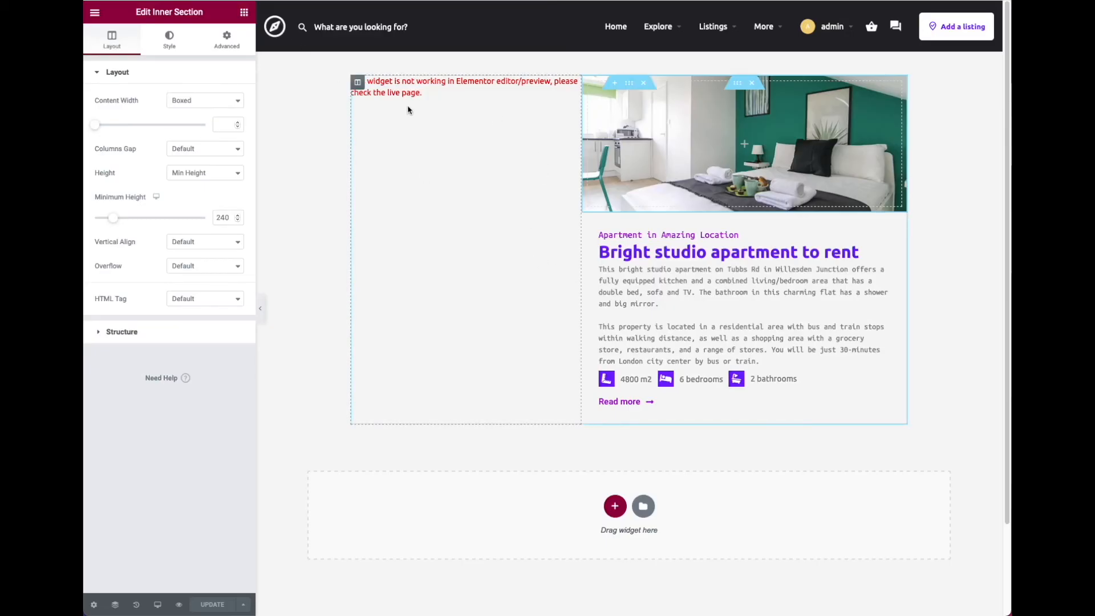
Step: Set the Location widget's map height to 580 px, update the template, and check the first listing's quick view on the reloaded Explore page
click(451, 87)
double_click(216, 120)
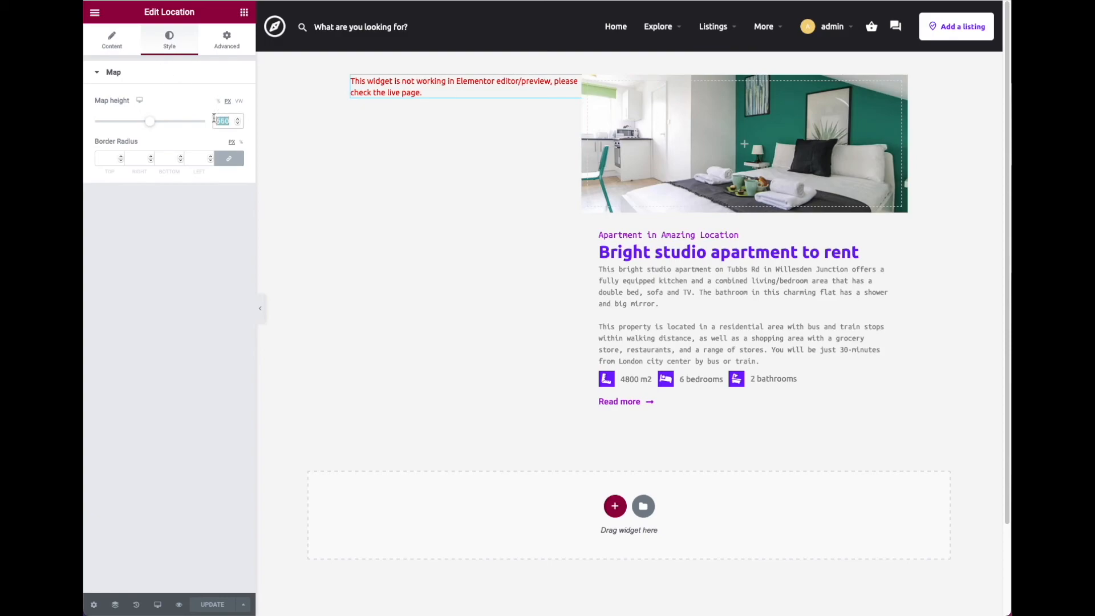
text(580)
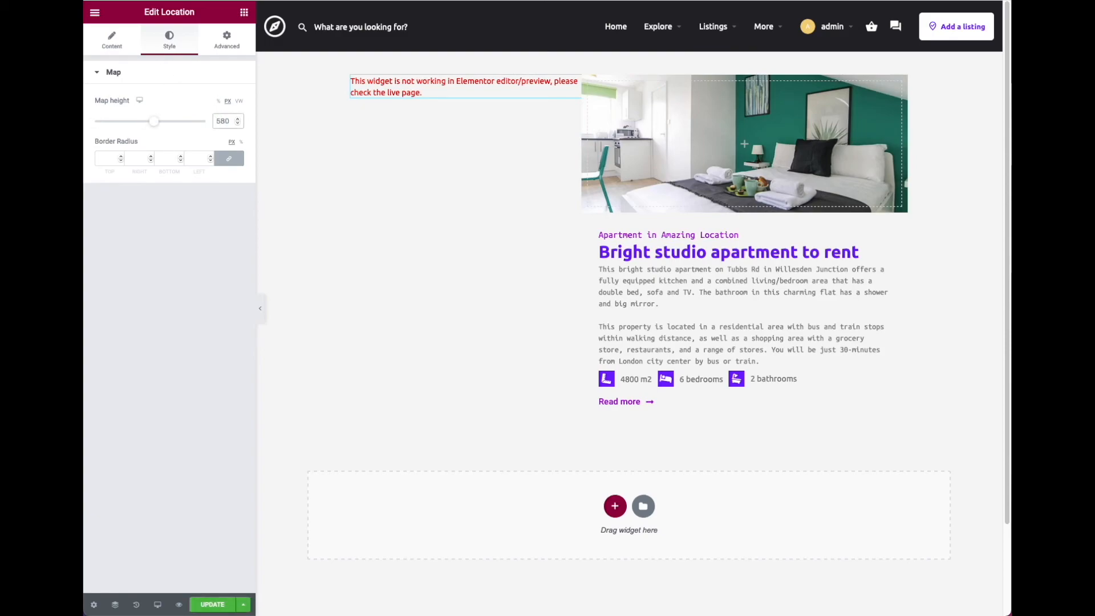
click(212, 605)
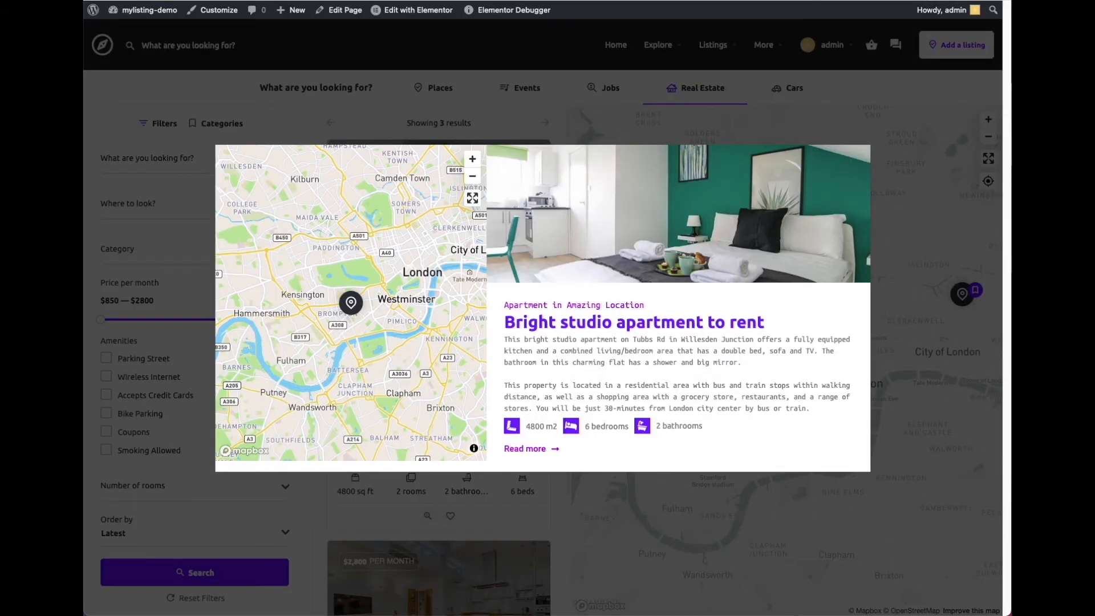
key(super+r)
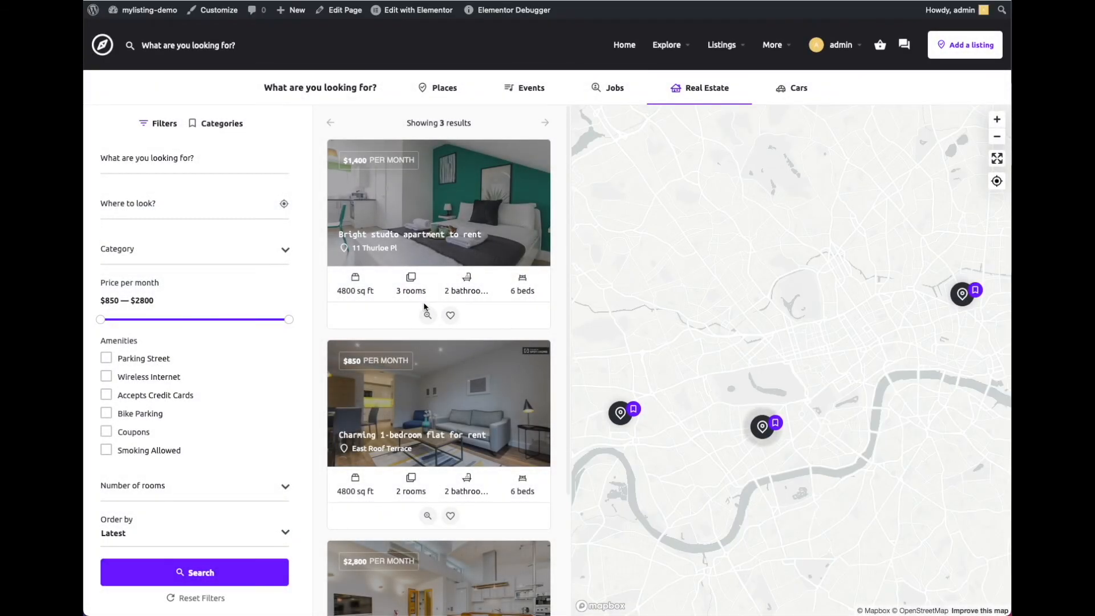
click(424, 307)
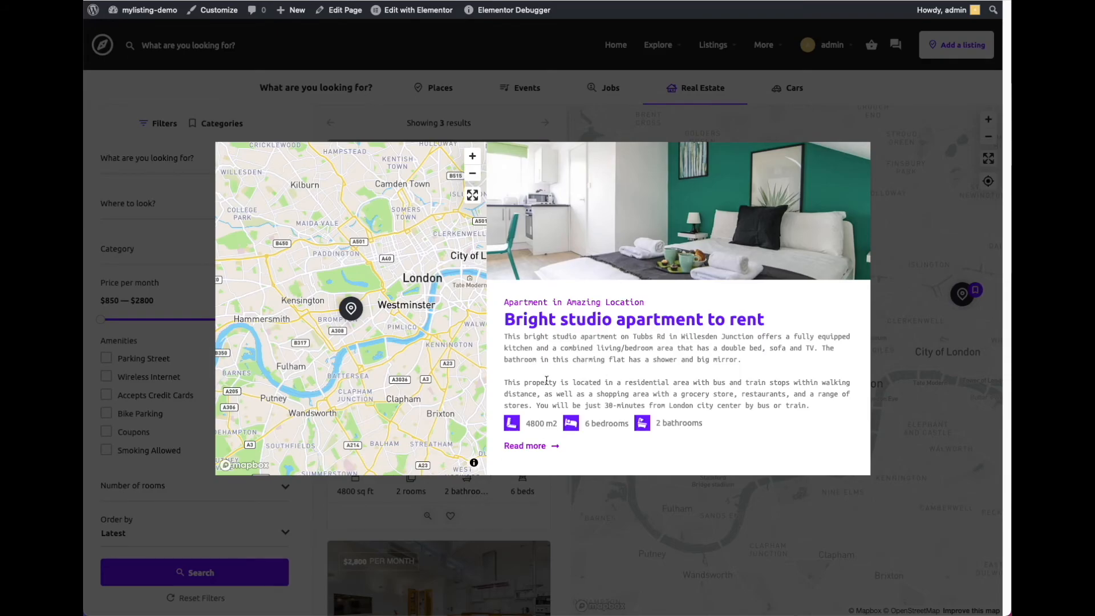
Step: Preview the quick views of the Charming 1-bedroom flat and the Sunny, Modern room listings
click(464, 535)
scroll(464, 531, down, 3)
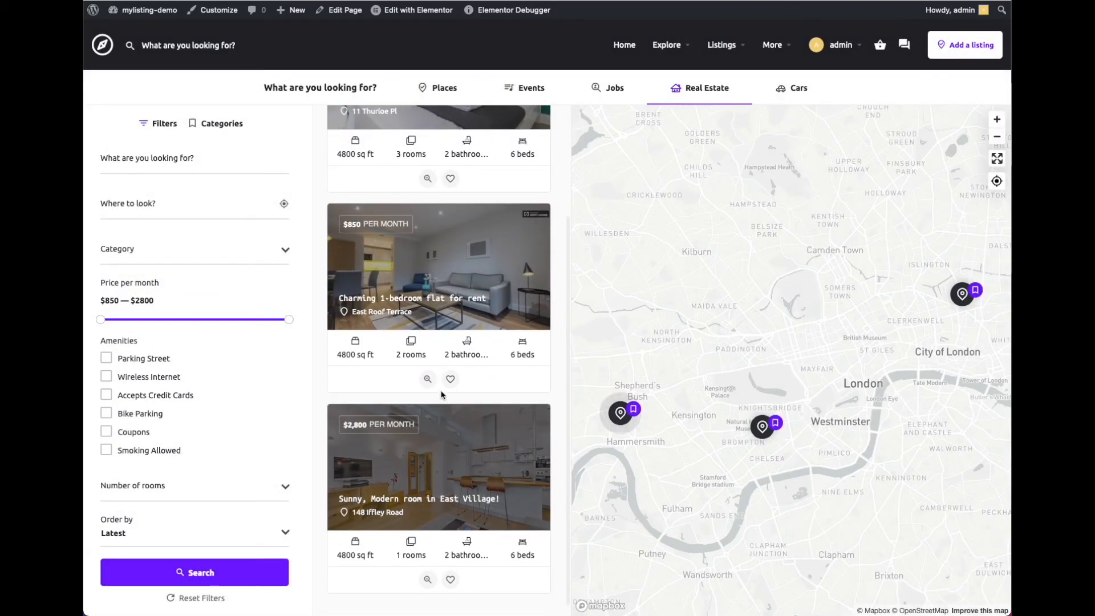
click(428, 379)
click(427, 380)
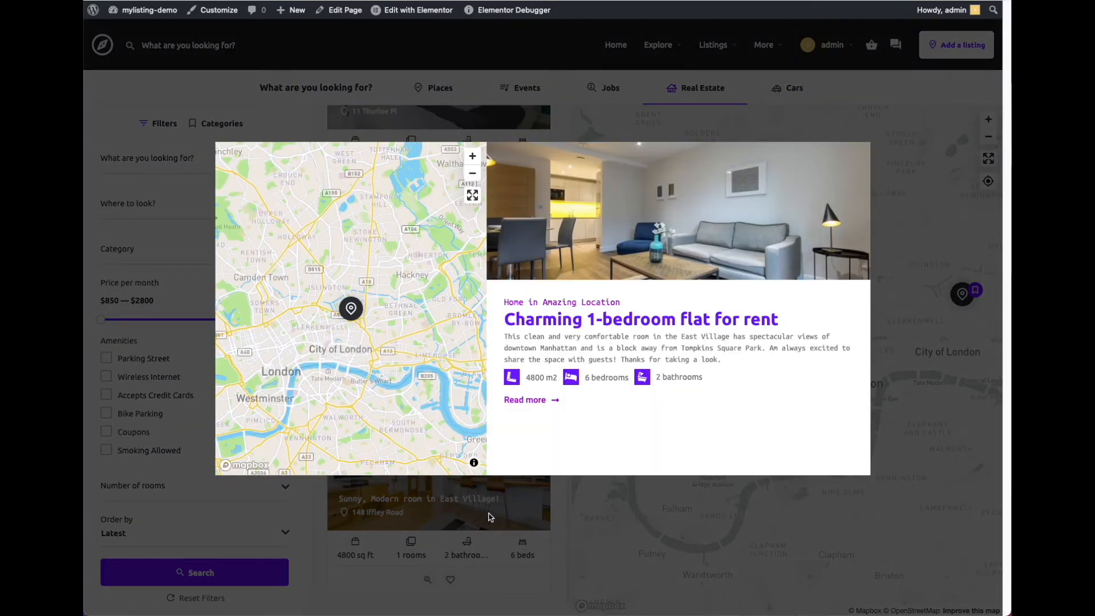
click(485, 538)
click(428, 566)
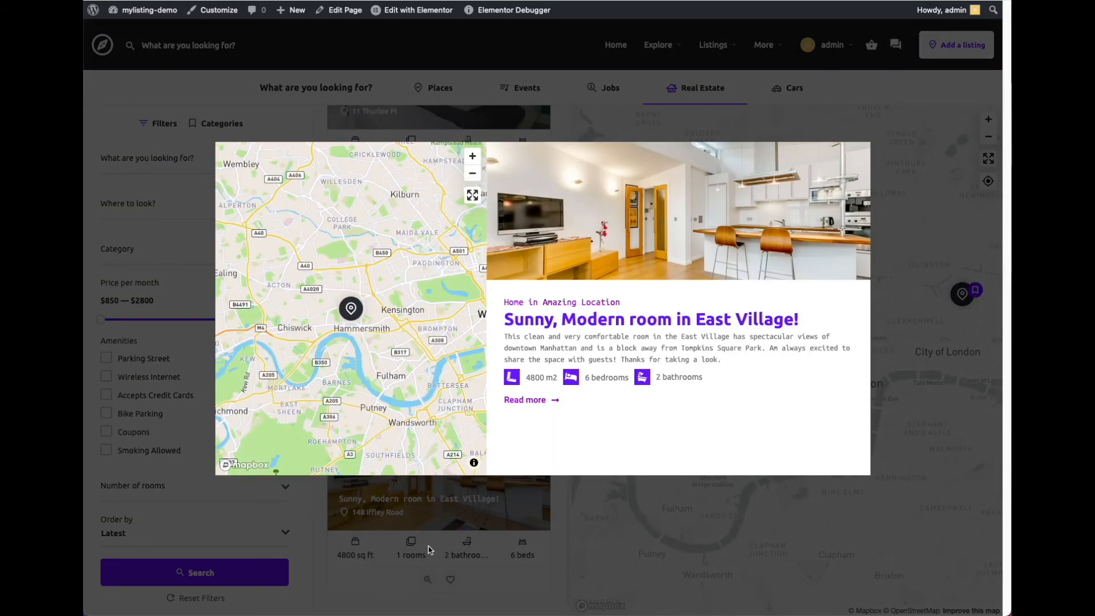
Step: Follow the quick view's Read more link to the Sunny, Modern room listing and return to the Explore page
click(531, 402)
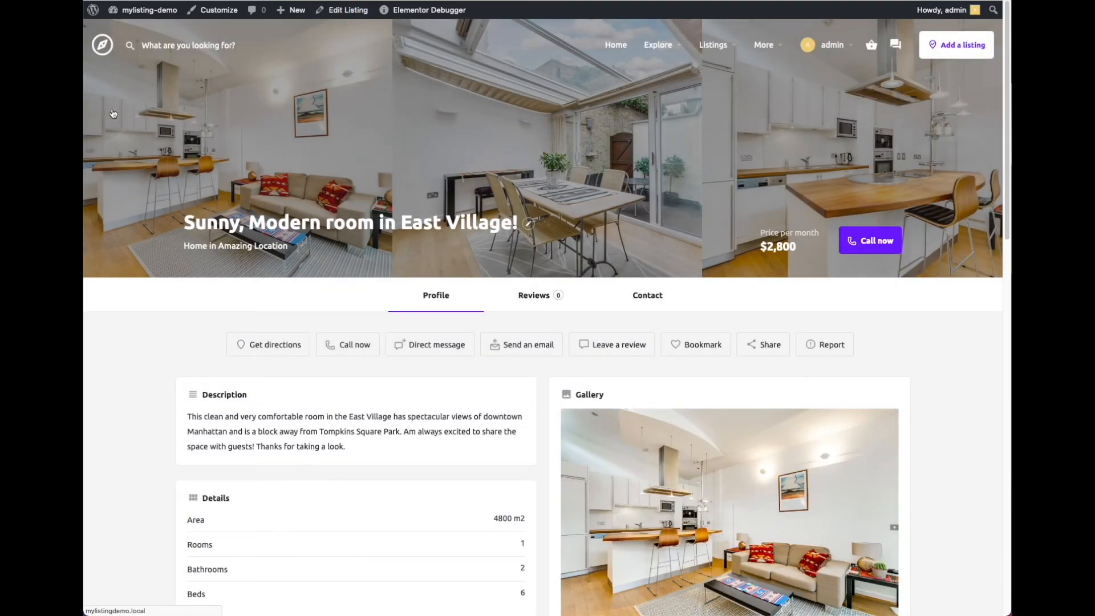
key(alt+Left)
scroll(388, 376, up, 3)
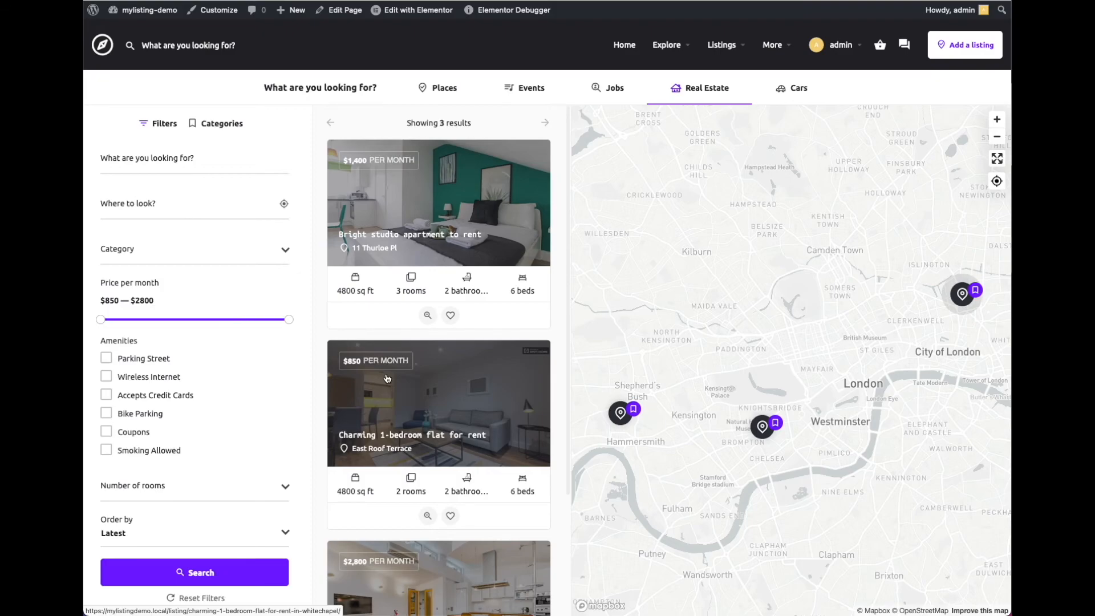
Step: Open the WordPress dashboard, look at the listing types, and show the saved Elementor templates of type Section
click(158, 26)
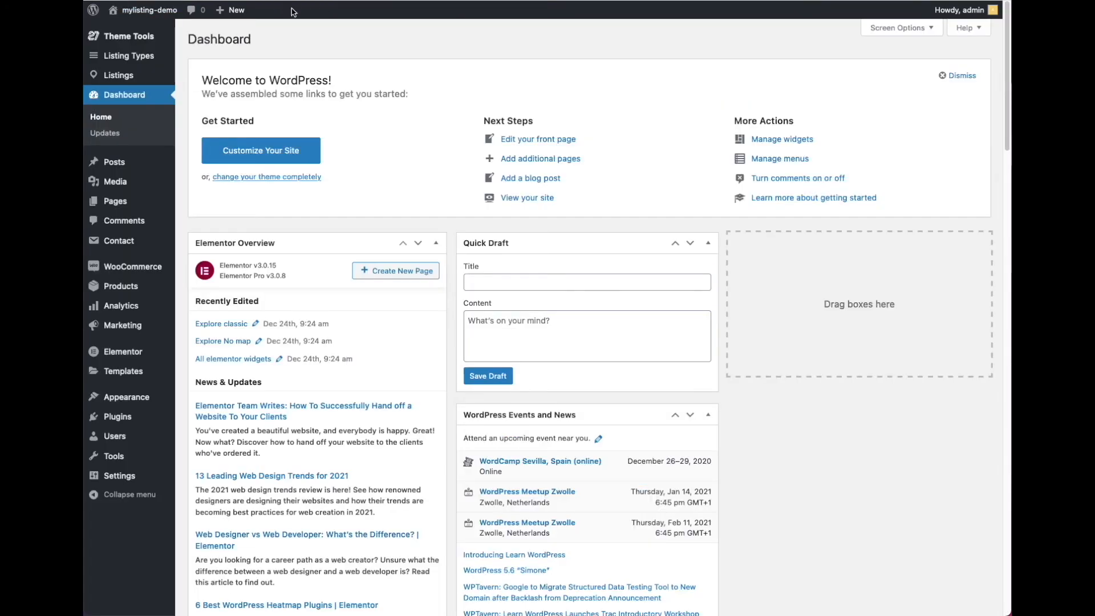
click(129, 55)
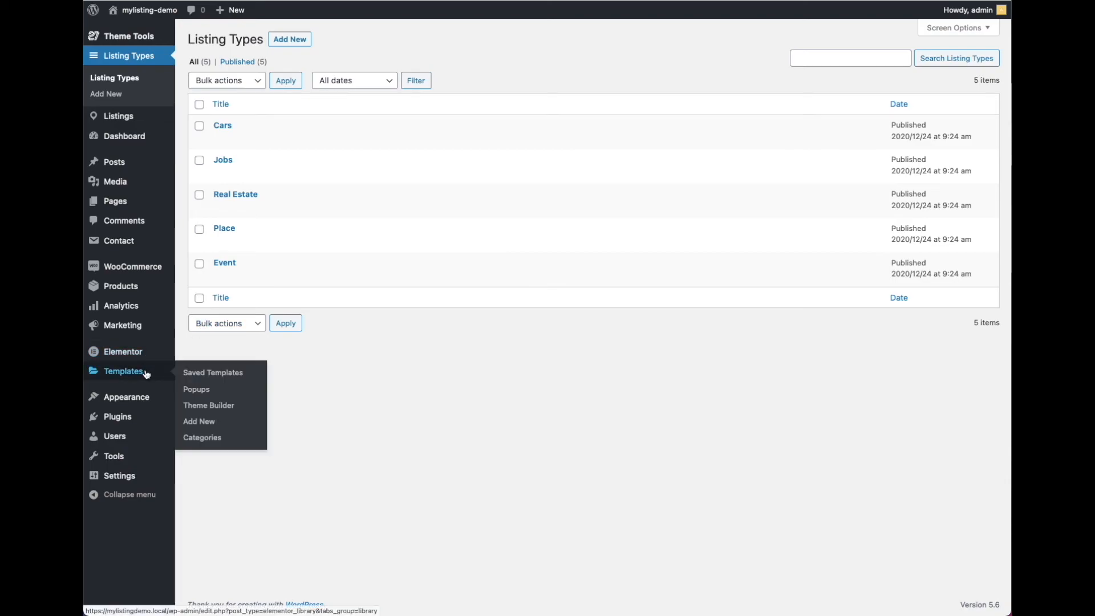
click(215, 376)
click(330, 76)
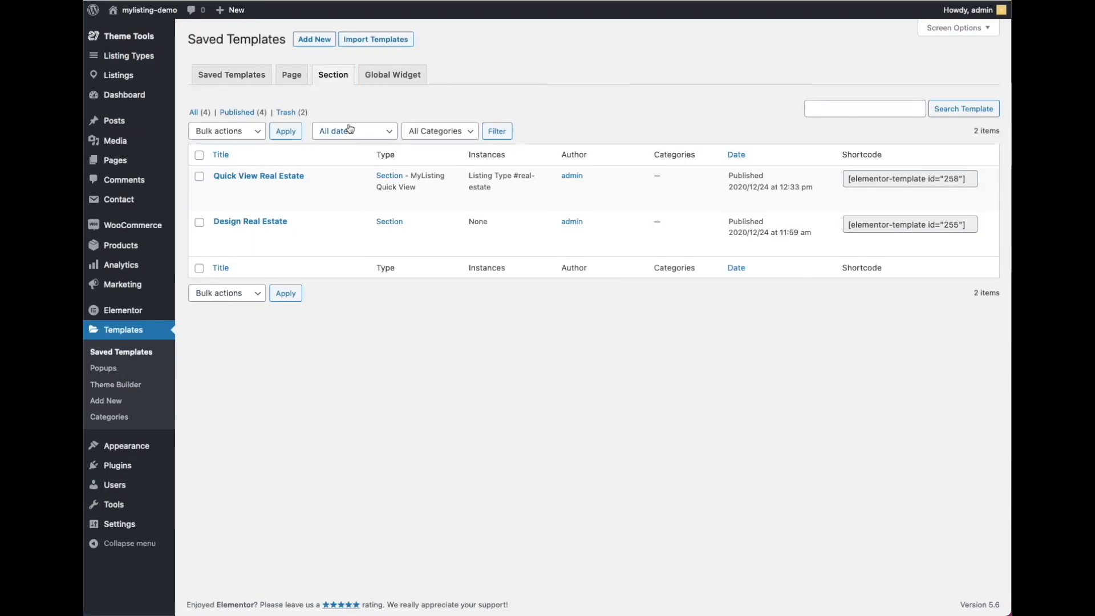
Step: Start a new Section template with its location set to MyListing Quick View
click(315, 39)
click(633, 332)
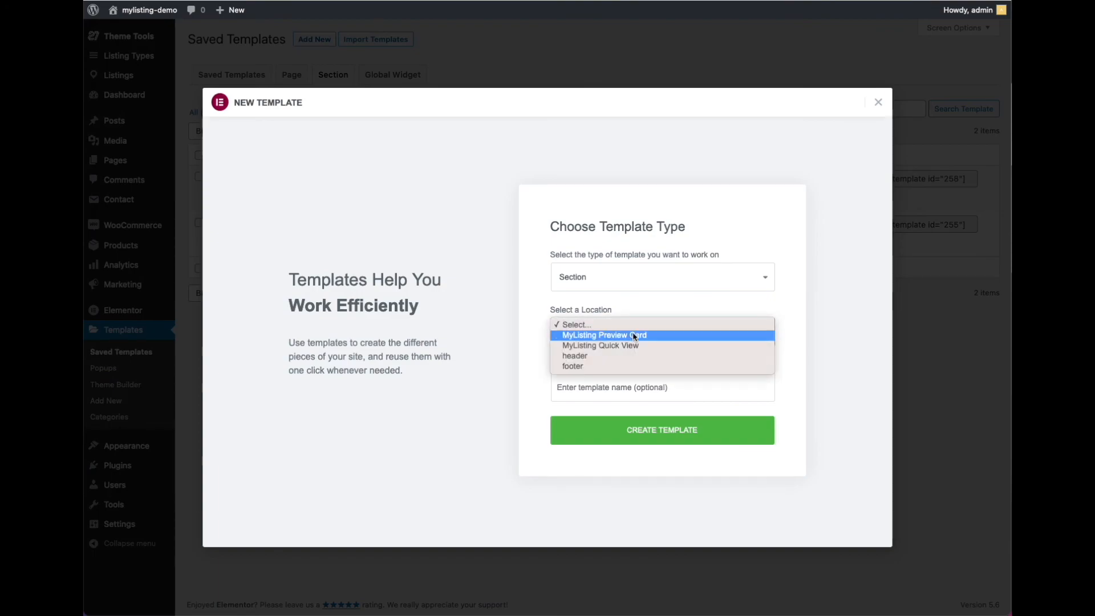
click(618, 347)
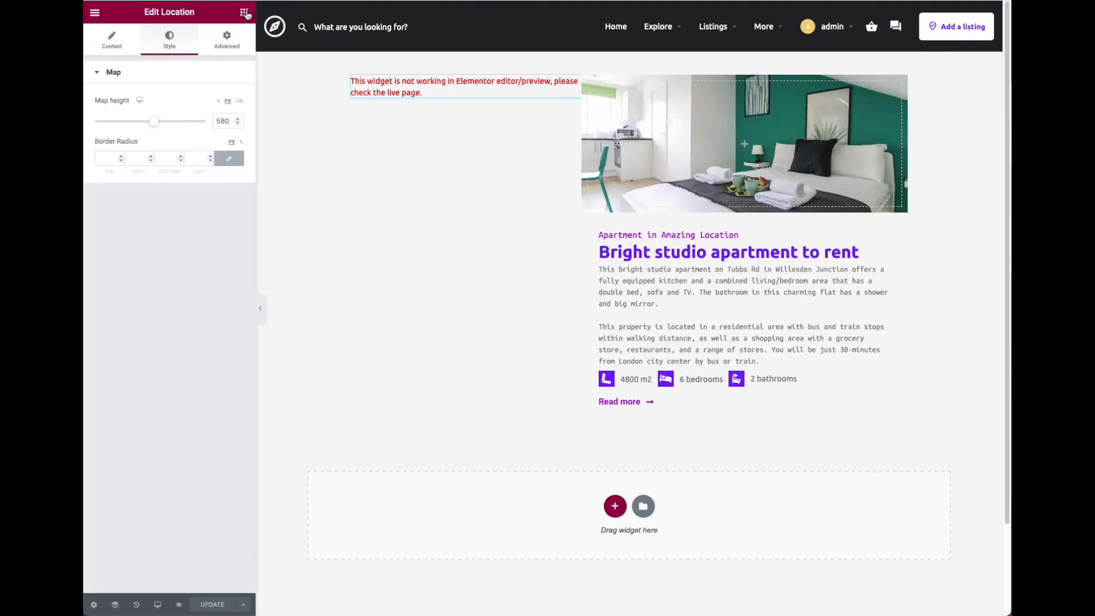
Step: Add a MyListing Button widget from the MyListing Elementor Toolkit below the Read more button in the quick view template
click(244, 12)
scroll(234, 200, down, 1)
click(244, 310)
click(244, 341)
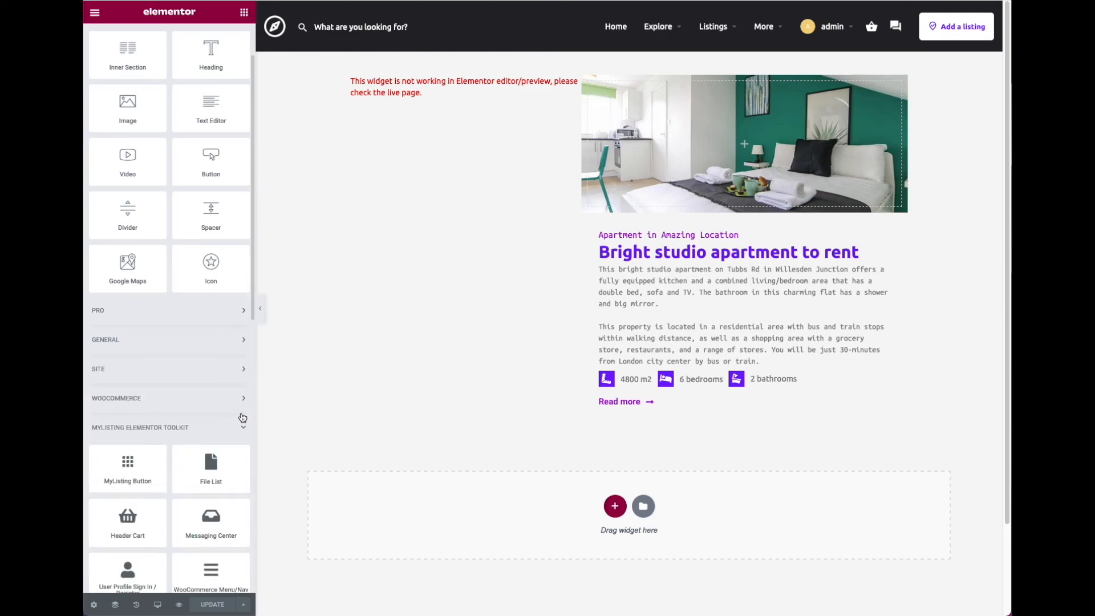
click(240, 436)
scroll(117, 331, down, 2)
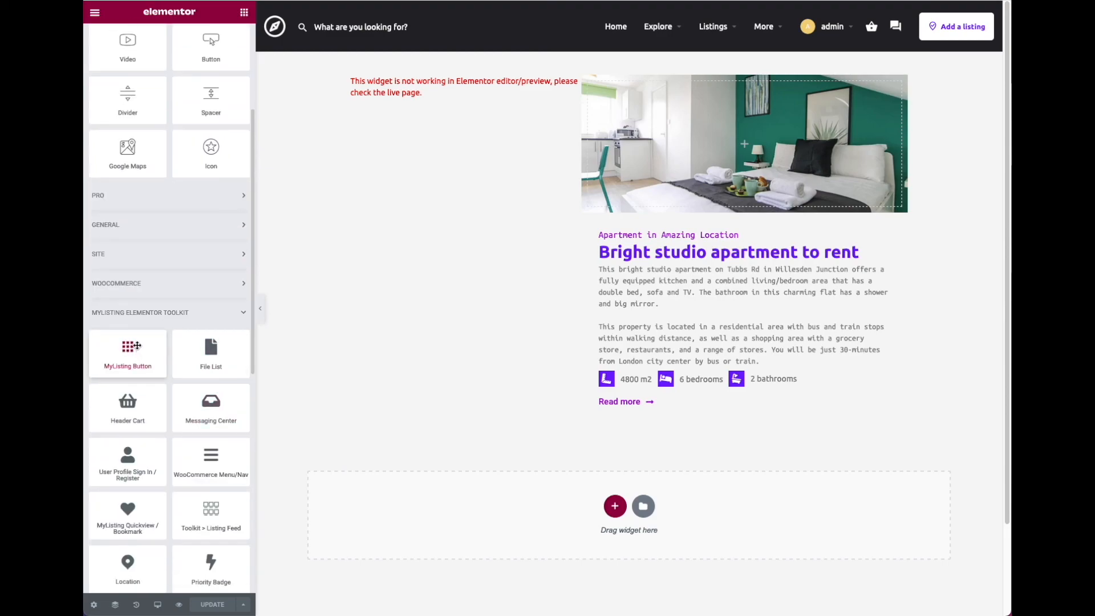
drag(141, 360, 630, 409)
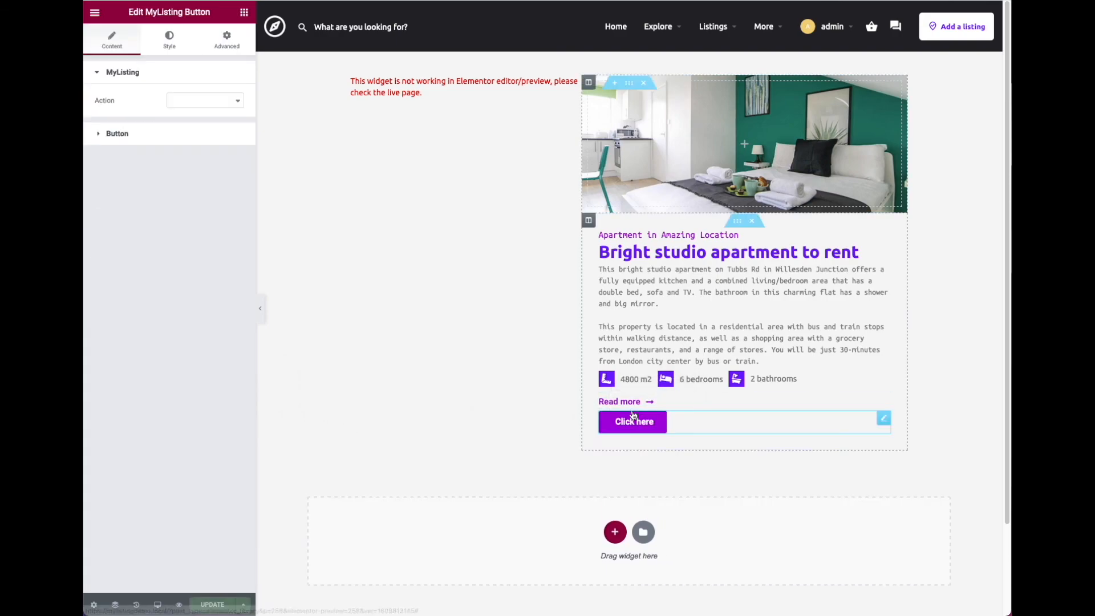
Step: Set the MyListing Button's action to Quick view (Preview Card) and show its button settings
click(213, 102)
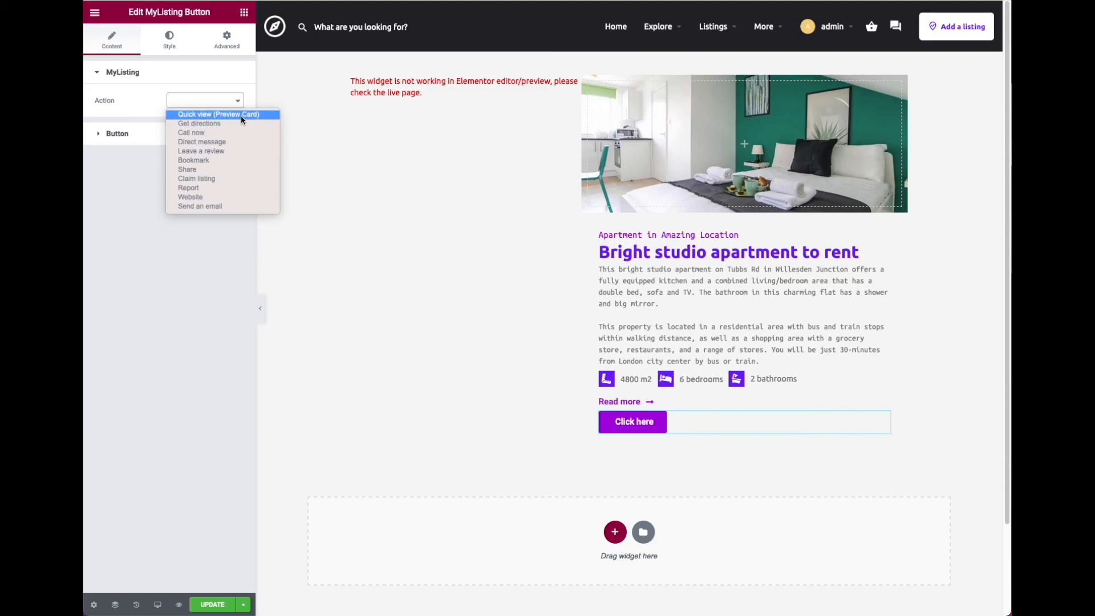
click(240, 116)
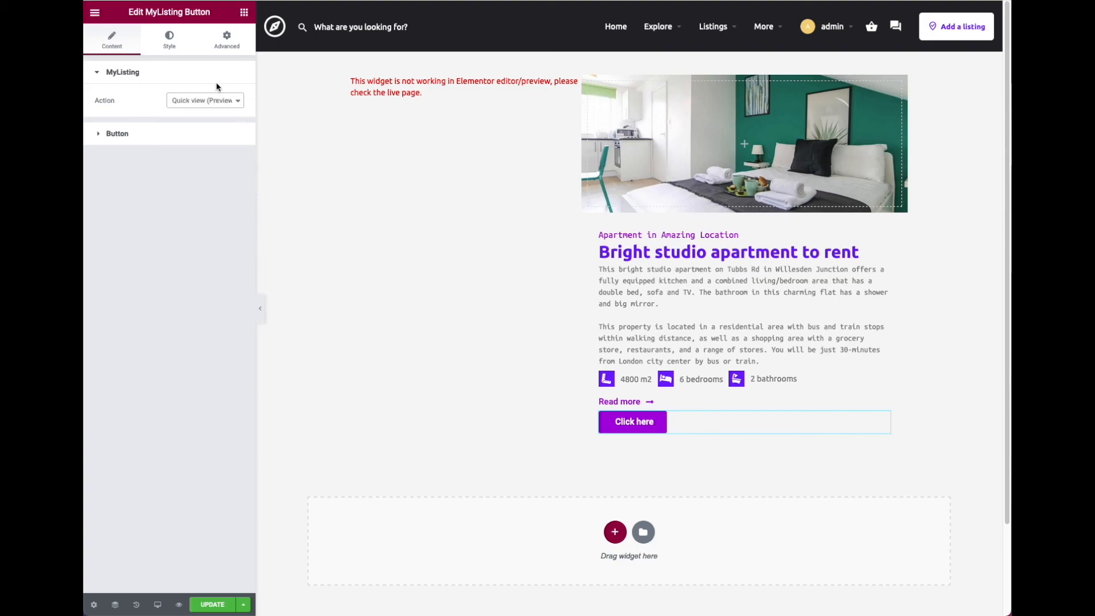
right_click(617, 432)
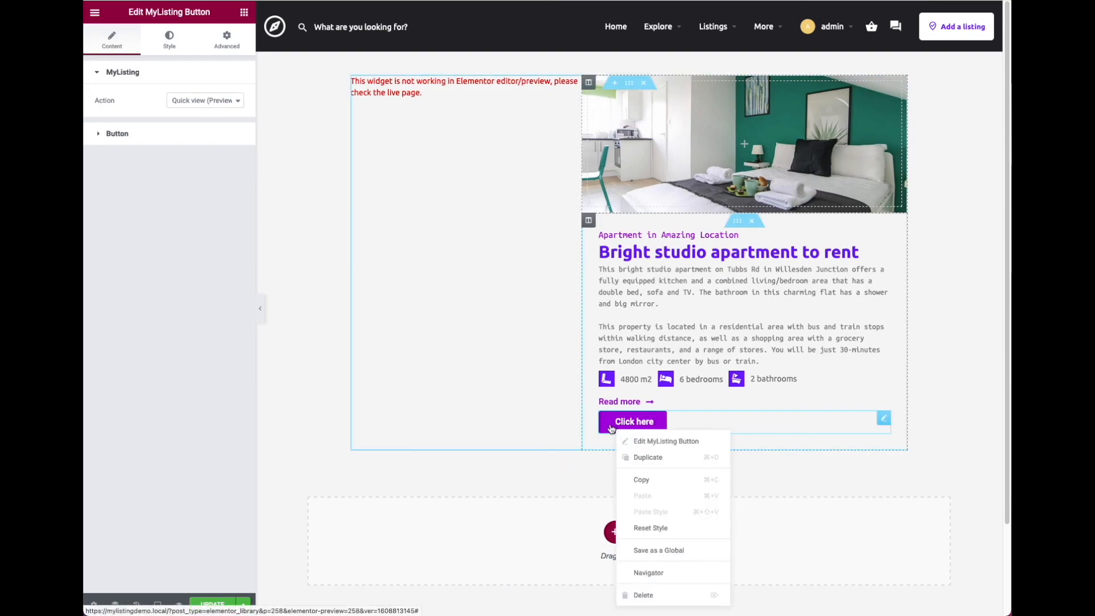
click(171, 133)
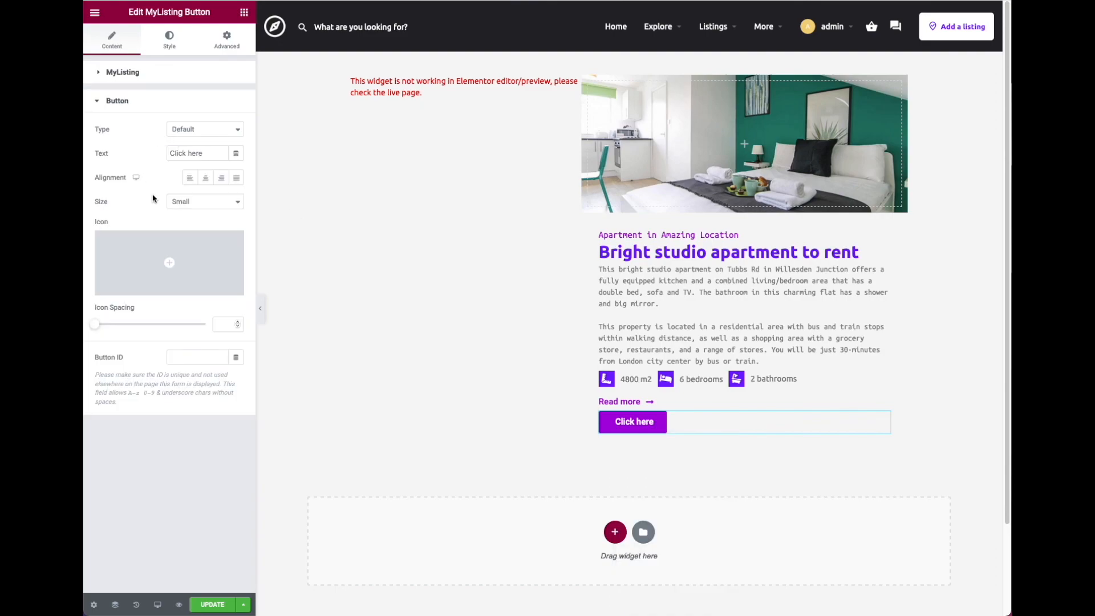
Step: Delete the MyListing Button widget, update the template, and return to the Explore page
right_click(658, 435)
click(682, 596)
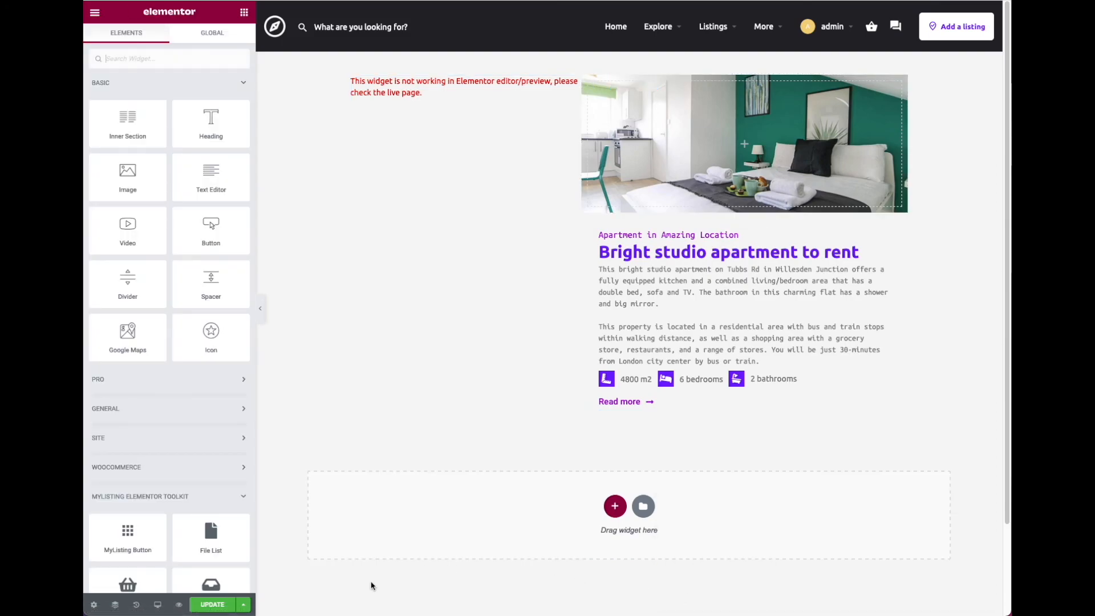
click(226, 606)
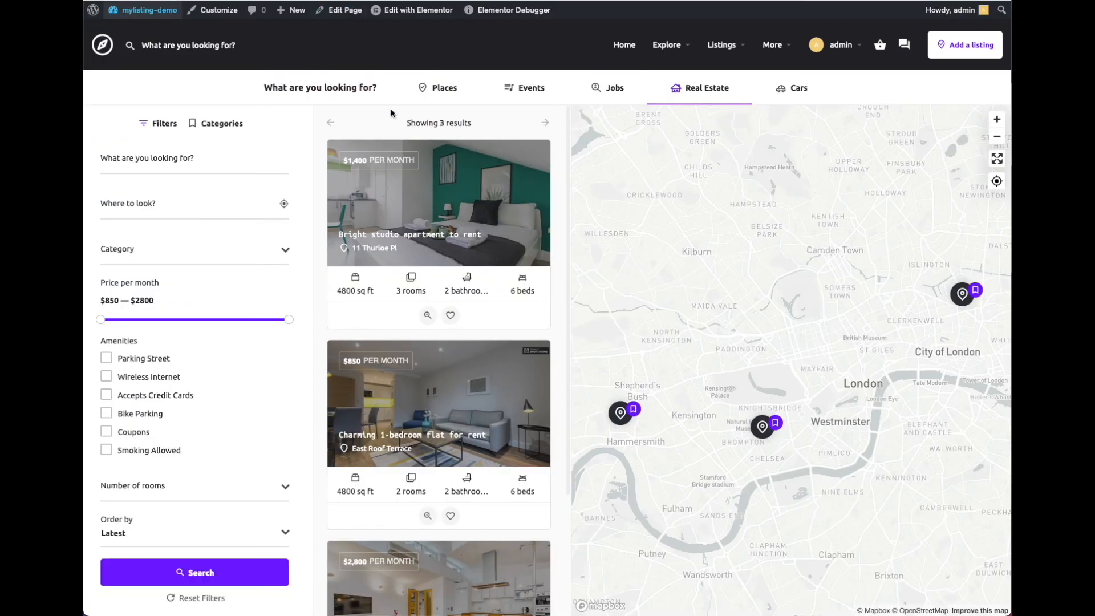
click(378, 84)
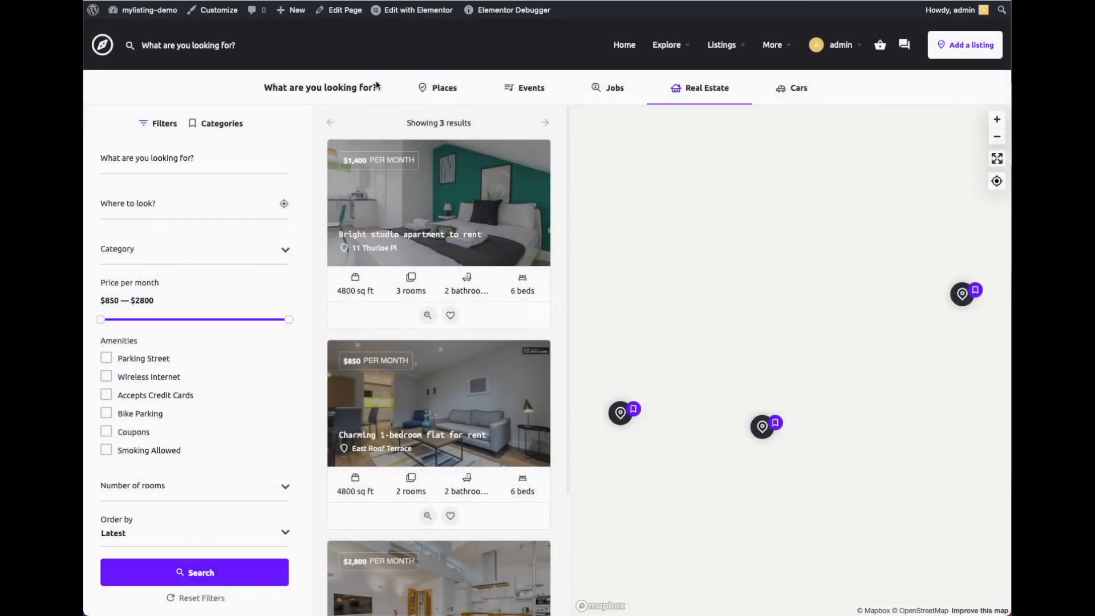